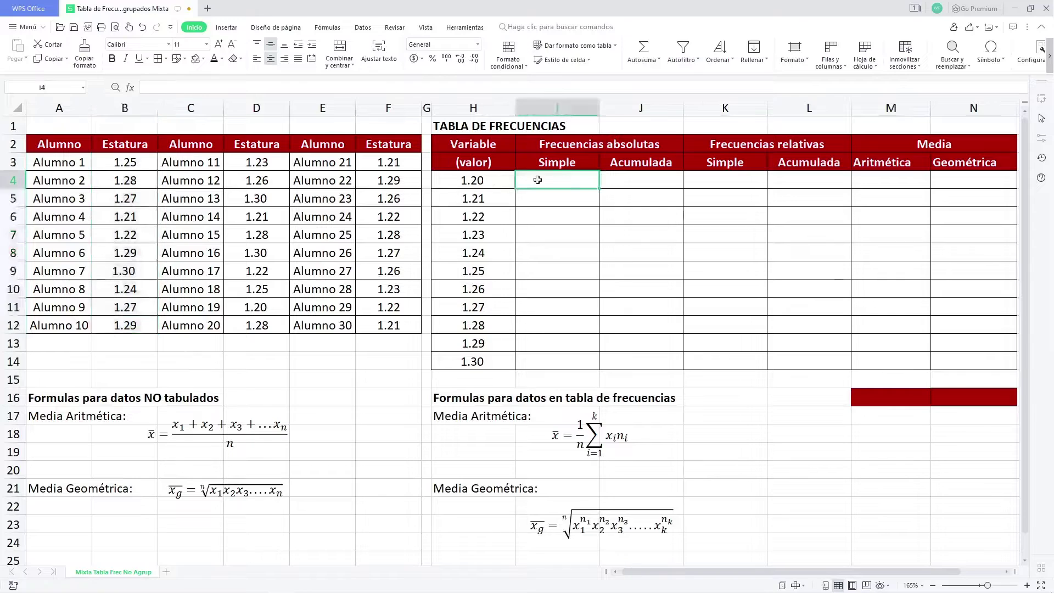
{"action": "left_click_drag", "start_coordinate": [560, 184], "coordinate": [555, 357]}
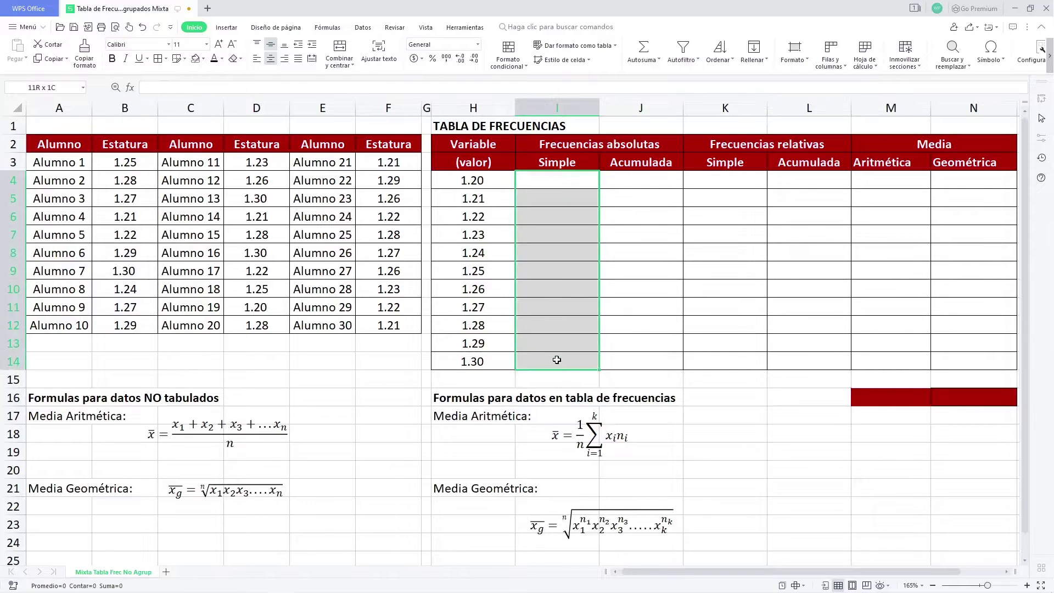
{"action": "left_click", "coordinate": [553, 183]}
{"action": "left_click", "coordinate": [478, 184]}
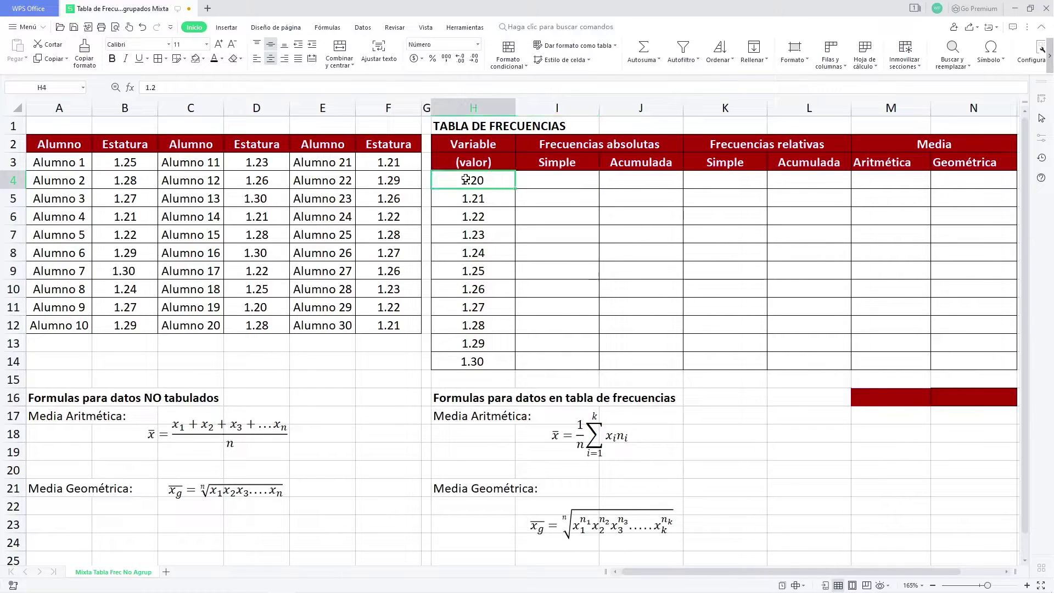
Fill the 1.20 height in D11 dark red and enter 1 as its simple absolute frequency in I4.
{"action": "left_click_drag", "start_coordinate": [144, 160], "coordinate": [132, 329]}
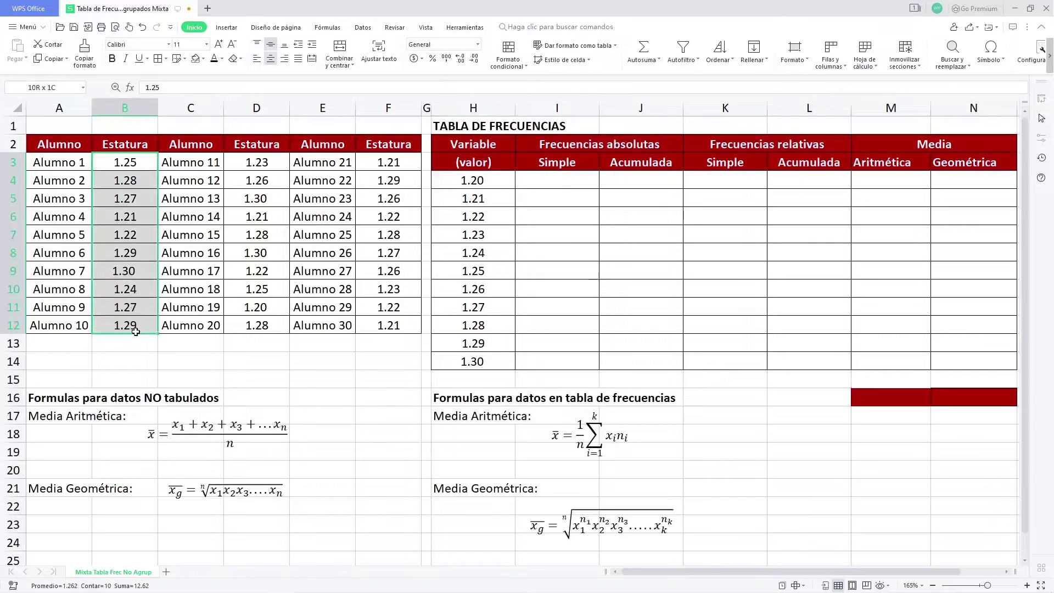
{"action": "left_click_drag", "start_coordinate": [255, 160], "coordinate": [256, 328]}
{"action": "left_click", "coordinate": [265, 307]}
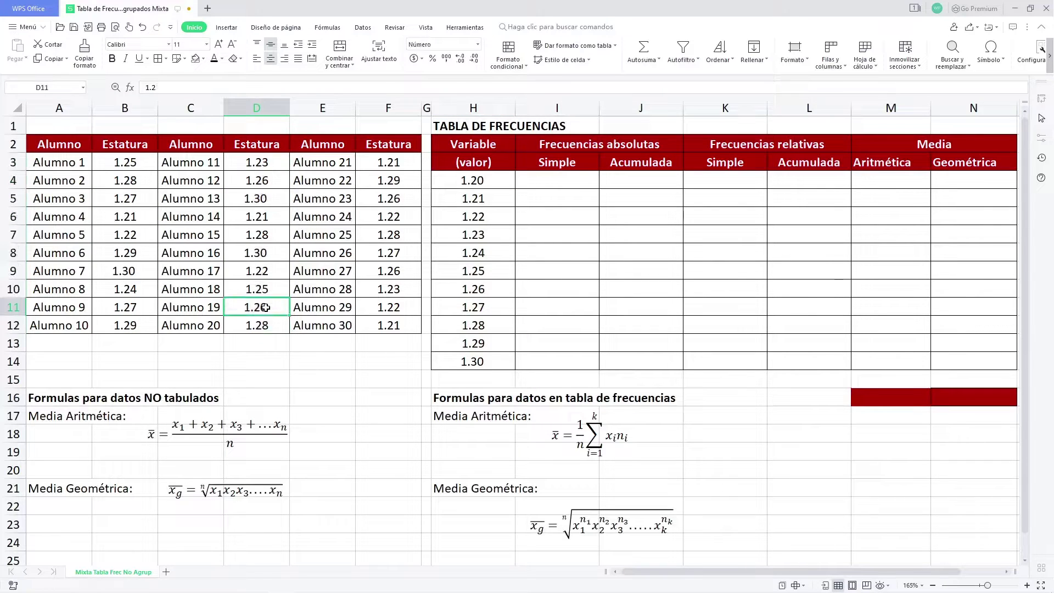
{"action": "left_click", "coordinate": [204, 58]}
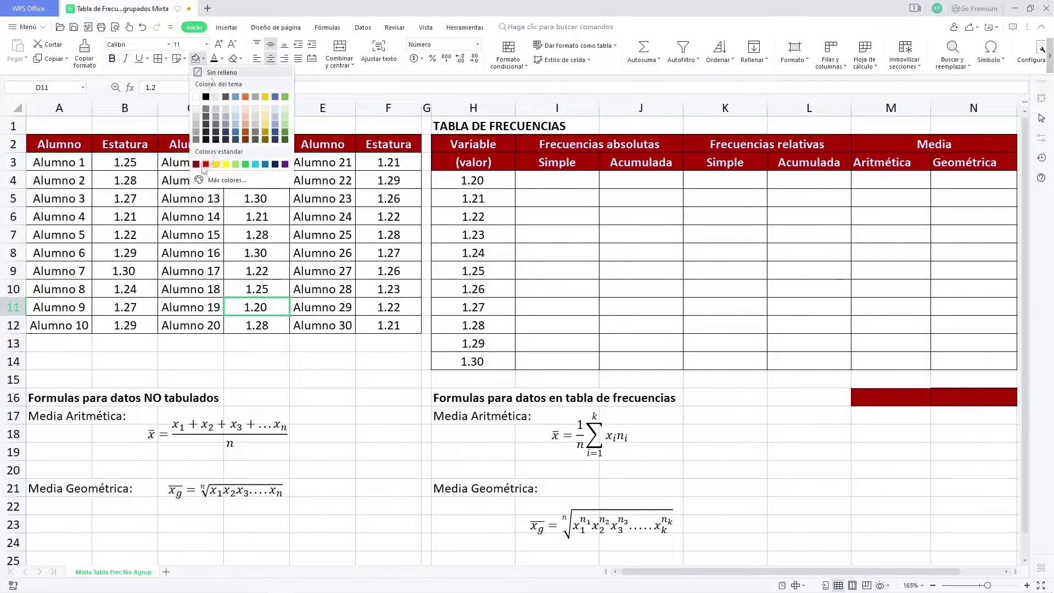
{"action": "left_click", "coordinate": [196, 167]}
{"action": "left_click_drag", "start_coordinate": [388, 162], "coordinate": [395, 326]}
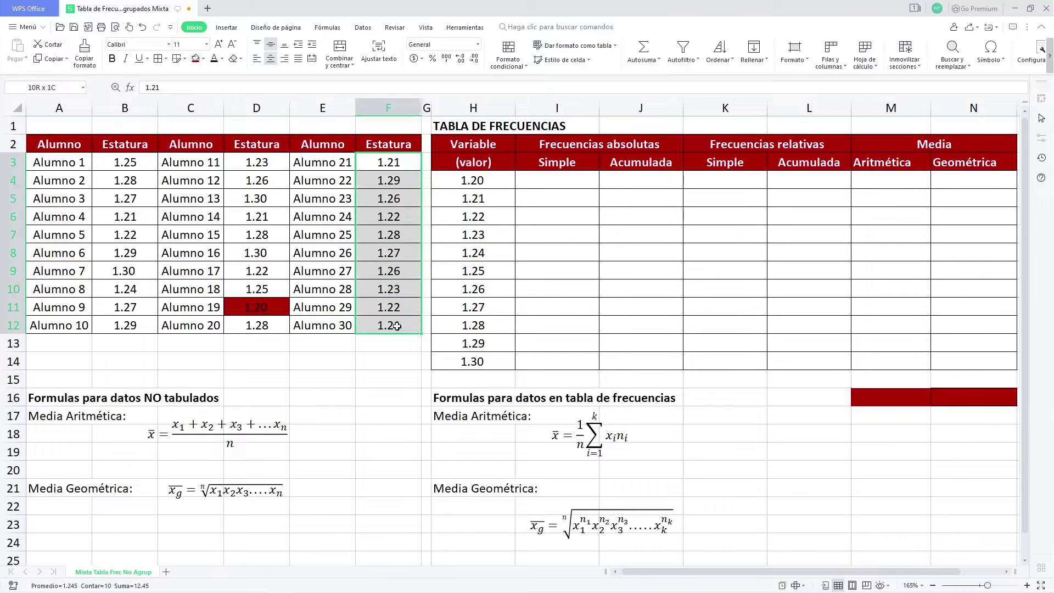
{"action": "left_click", "coordinate": [533, 182]}
{"action": "type", "text": "1"}
{"action": "key", "text": "Return"}
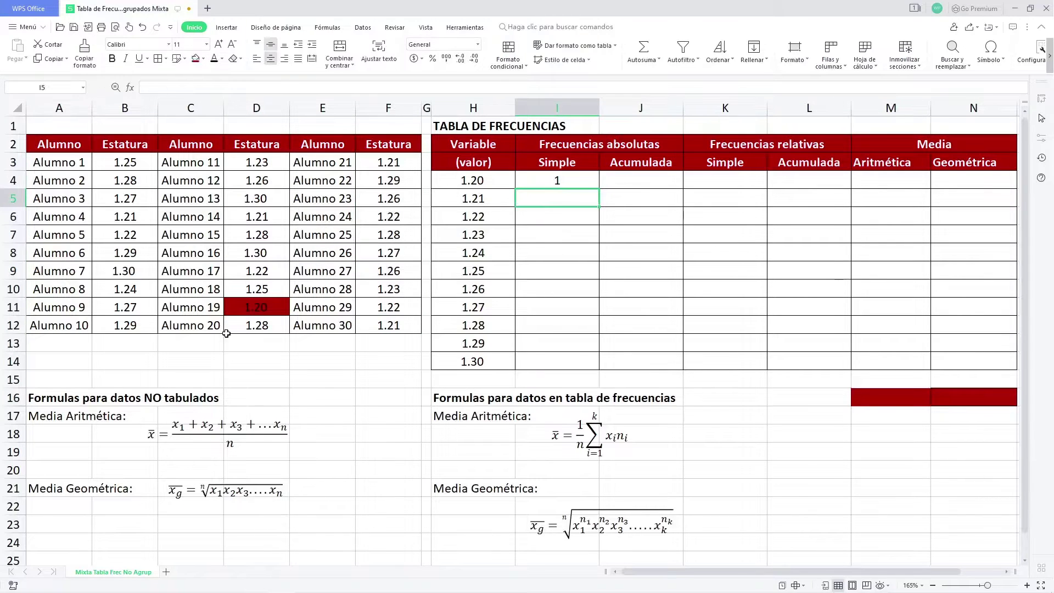
Fill every 1.21 height in the student table (B6, D6, F3 and F12) with red.
{"action": "left_click", "coordinate": [483, 199]}
{"action": "left_click", "coordinate": [121, 220]}
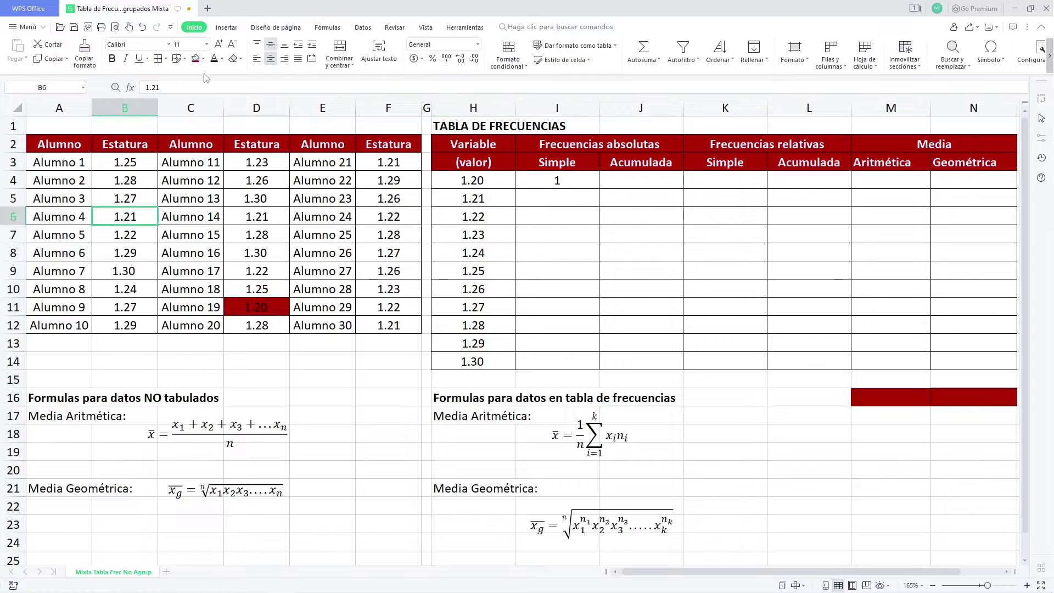
{"action": "left_click", "coordinate": [203, 59]}
{"action": "left_click", "coordinate": [197, 167]}
{"action": "left_click", "coordinate": [256, 216]}
{"action": "left_click", "coordinate": [195, 58]}
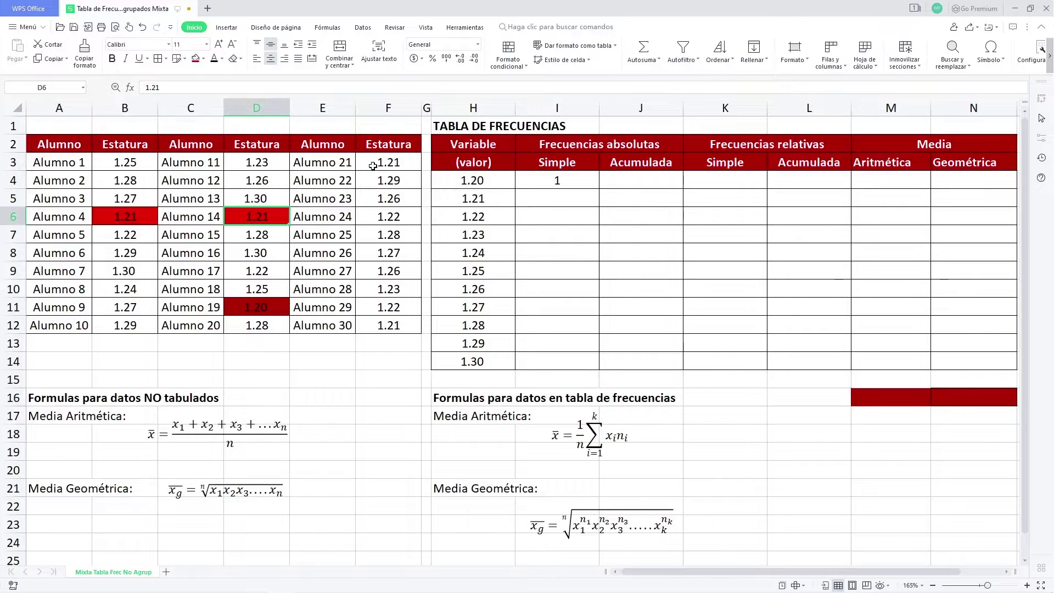
{"action": "left_click", "coordinate": [388, 162]}
{"action": "left_click", "coordinate": [195, 58]}
{"action": "left_click", "coordinate": [389, 325]}
{"action": "left_click", "coordinate": [196, 58]}
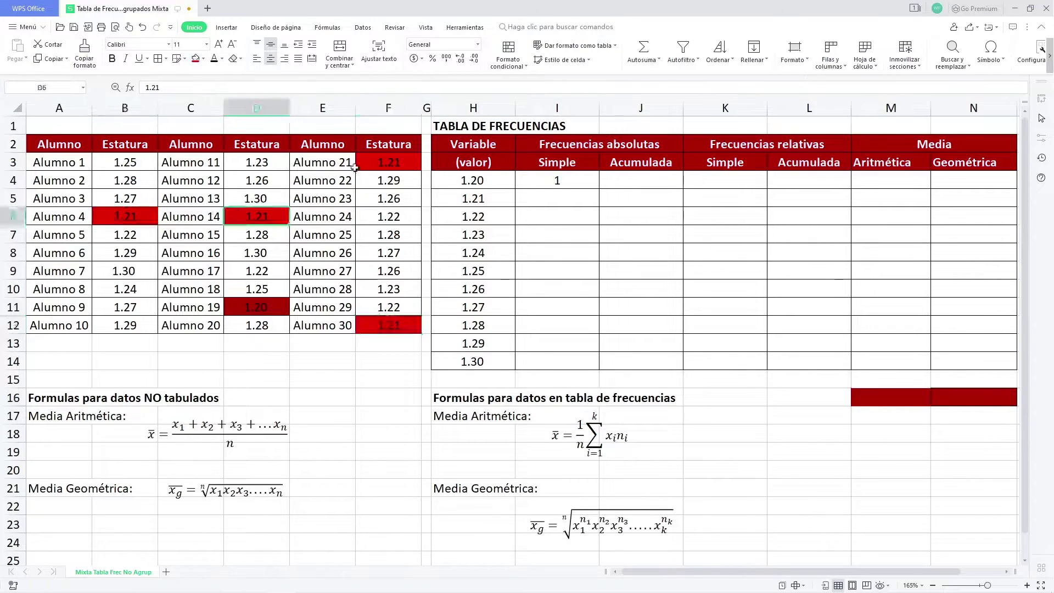
Enter 4 in I5 as the simple absolute frequency of 1.21.
{"action": "left_click", "coordinate": [565, 196]}
{"action": "type", "text": "4"}
{"action": "key", "text": "Return"}
Fill every 1.22 height in the student table (B7, D9, F6 and F11) with gold.
{"action": "left_click", "coordinate": [128, 237]}
{"action": "left_click", "coordinate": [203, 58]}
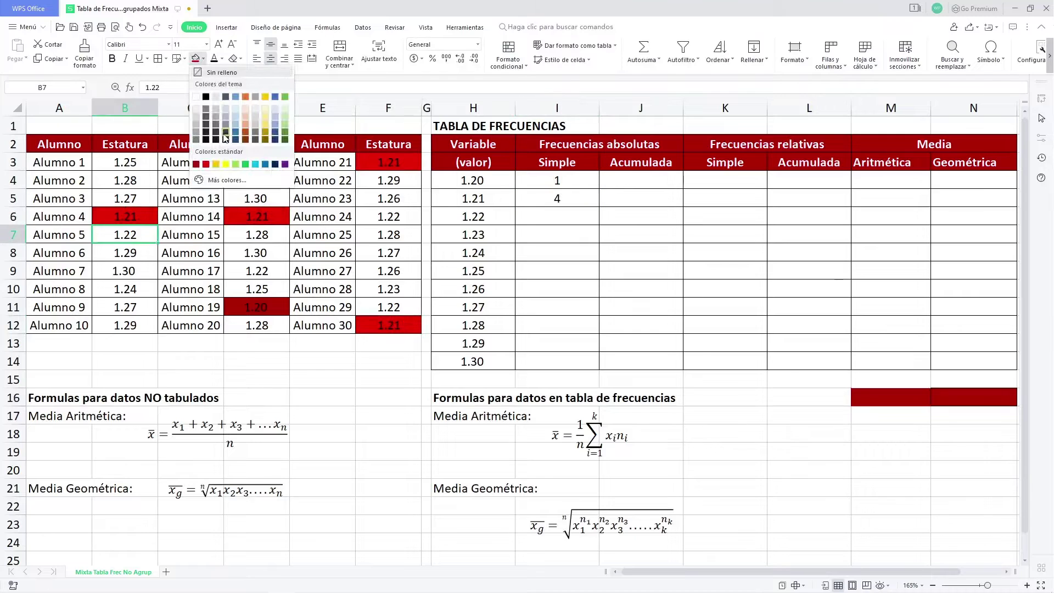
{"action": "left_click", "coordinate": [228, 167]}
{"action": "left_click", "coordinate": [261, 275]}
{"action": "left_click", "coordinate": [196, 59]}
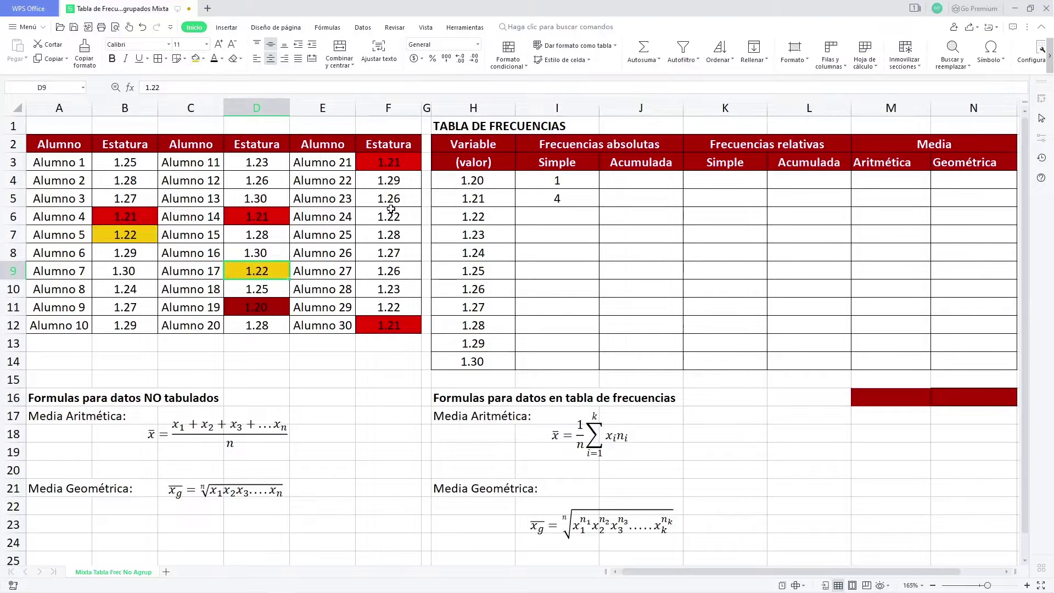
{"action": "left_click", "coordinate": [389, 217]}
{"action": "left_click", "coordinate": [195, 59]}
{"action": "left_click", "coordinate": [389, 306]}
{"action": "left_click", "coordinate": [195, 58]}
Enter 4 in I6 as the simple absolute frequency of 1.22.
{"action": "left_click", "coordinate": [557, 217]}
{"action": "type", "text": "4"}
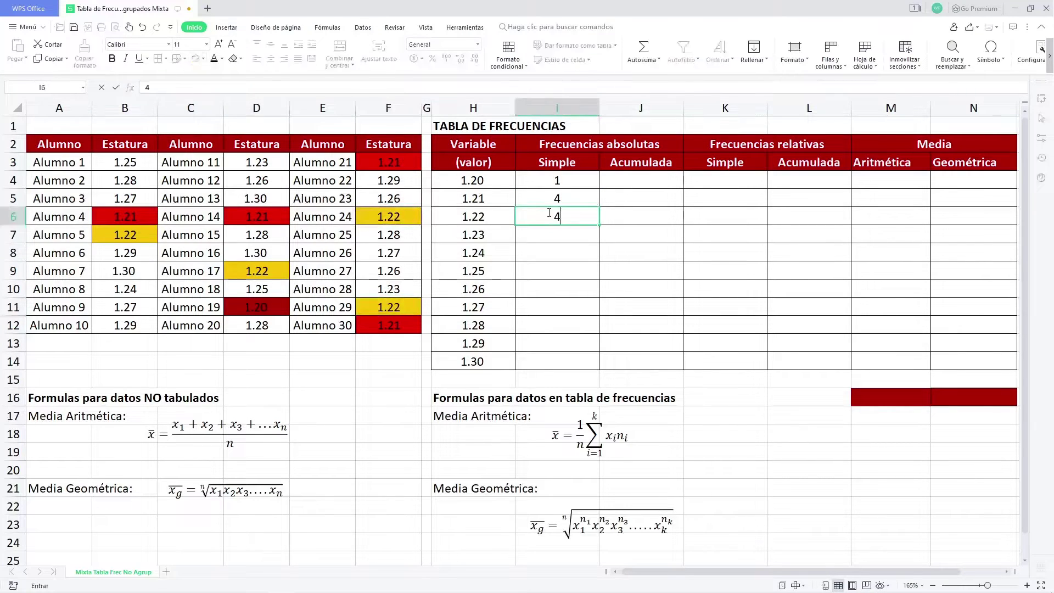
{"action": "key", "text": "Return"}
Fill the 1.23 heights in D3 and F10 yellow and enter 2 as their simple absolute frequency in I7.
{"action": "left_click", "coordinate": [257, 162]}
{"action": "left_click", "coordinate": [203, 58]}
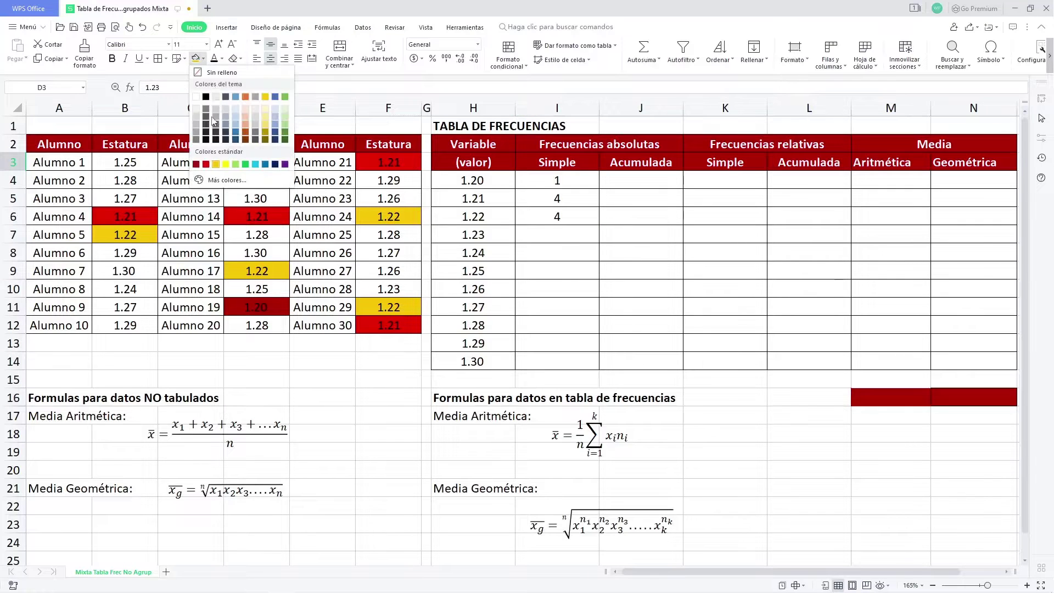
{"action": "left_click", "coordinate": [238, 167]}
{"action": "left_click", "coordinate": [390, 289]}
{"action": "left_click", "coordinate": [196, 58]}
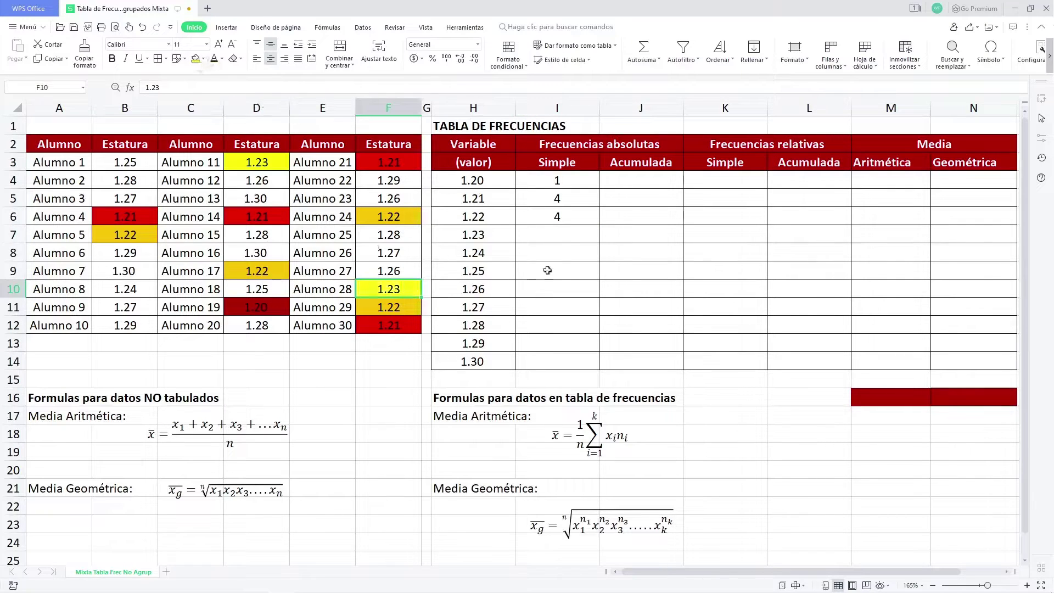
{"action": "left_click", "coordinate": [550, 235]}
{"action": "type", "text": "2"}
Fill the 1.24 height in B10 light green and enter 1 as its simple absolute frequency in I8.
{"action": "left_click", "coordinate": [126, 289]}
{"action": "left_click", "coordinate": [203, 59]}
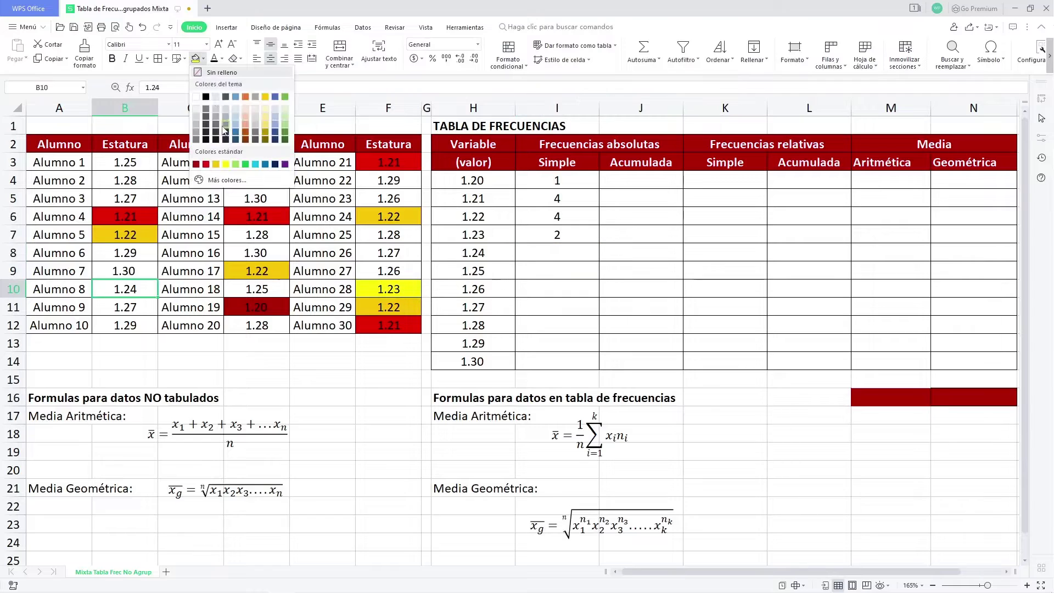
{"action": "left_click", "coordinate": [199, 192]}
{"action": "left_click", "coordinate": [555, 253]}
{"action": "type", "text": "1"}
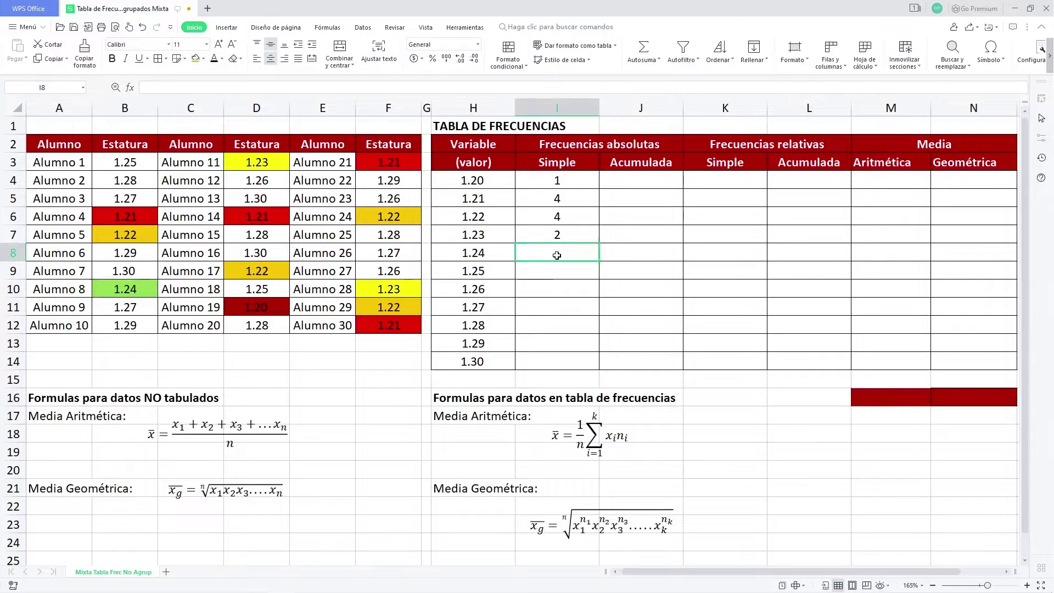
{"action": "key", "text": "Return"}
Fill the 1.25 heights in B3 and D10 green and enter 2 as their simple absolute frequency in I9.
{"action": "left_click", "coordinate": [144, 162]}
{"action": "left_click", "coordinate": [204, 59]}
{"action": "left_click", "coordinate": [200, 184]}
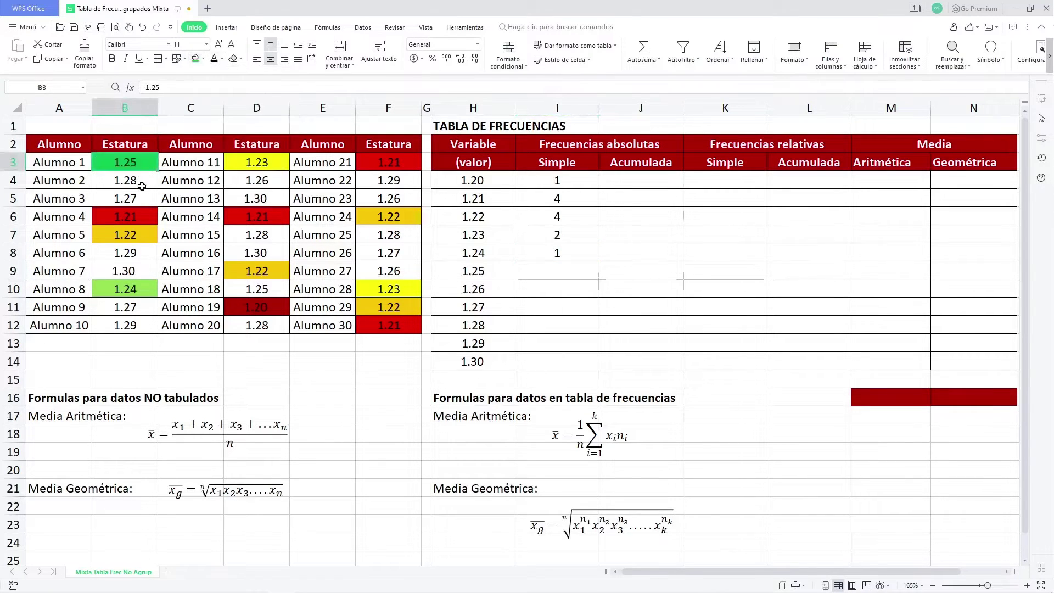
{"action": "left_click", "coordinate": [257, 288]}
{"action": "left_click", "coordinate": [195, 59]}
{"action": "left_click", "coordinate": [558, 270]}
{"action": "type", "text": "2"}
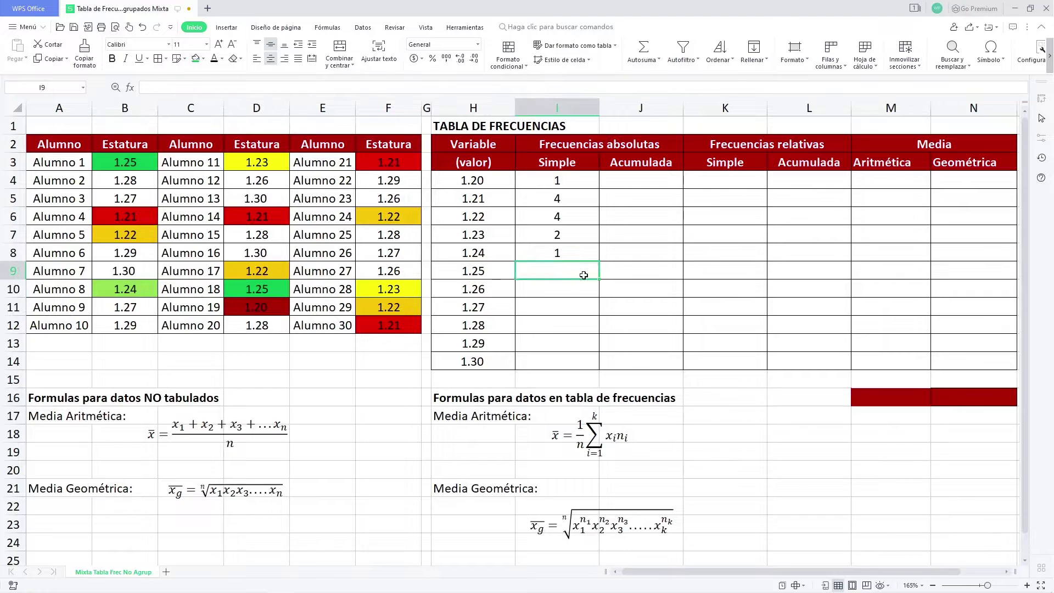
{"action": "key", "text": "Return"}
Fill the 1.26 heights in D4, F5 and F9 light blue and enter 3 as their simple absolute frequency in I10.
{"action": "left_click", "coordinate": [256, 180]}
{"action": "left_click", "coordinate": [203, 58]}
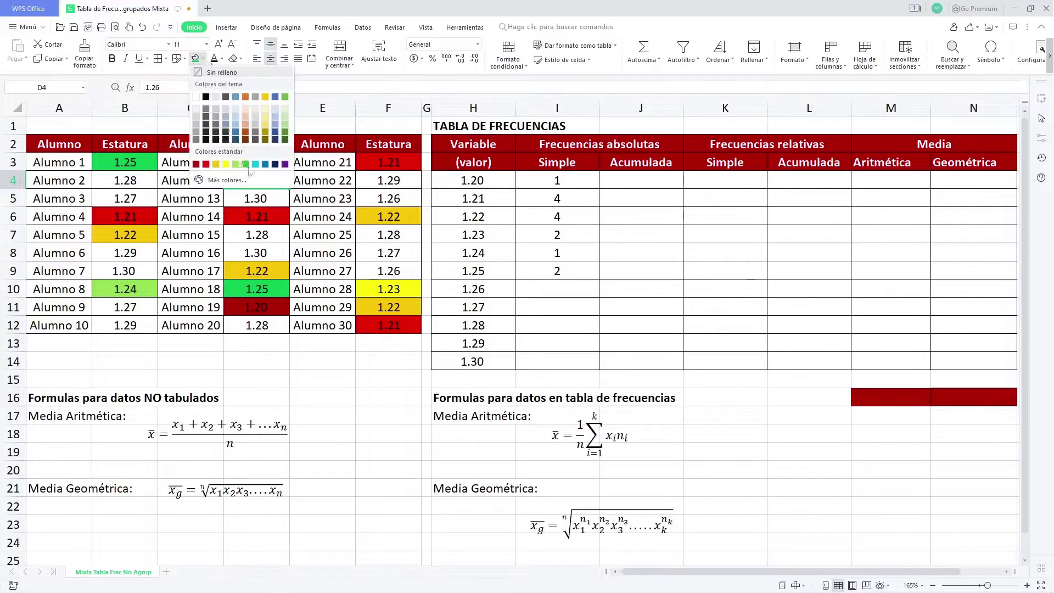
{"action": "left_click", "coordinate": [251, 172]}
{"action": "left_click", "coordinate": [395, 199]}
{"action": "left_click", "coordinate": [195, 59]}
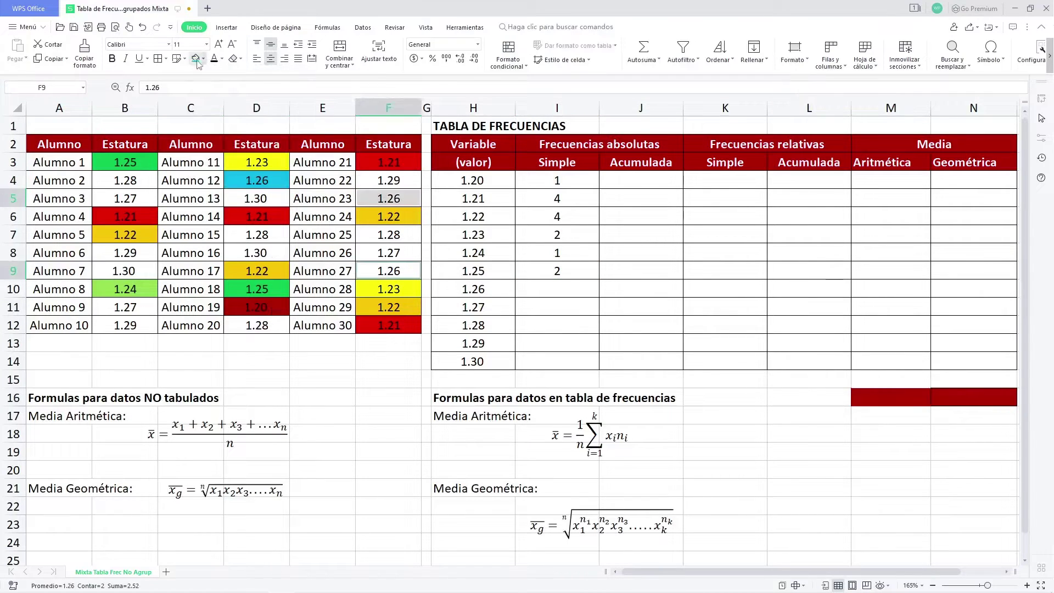
{"action": "left_click", "coordinate": [389, 271]}
{"action": "left_click", "coordinate": [195, 58]}
{"action": "left_click", "coordinate": [565, 289]}
{"action": "type", "text": "3"}
{"action": "key", "text": "Return"}
Fill the 1.27 heights in B5, B11 and F8 blue and enter 3 as their simple absolute frequency in I11.
{"action": "left_click", "coordinate": [125, 199]}
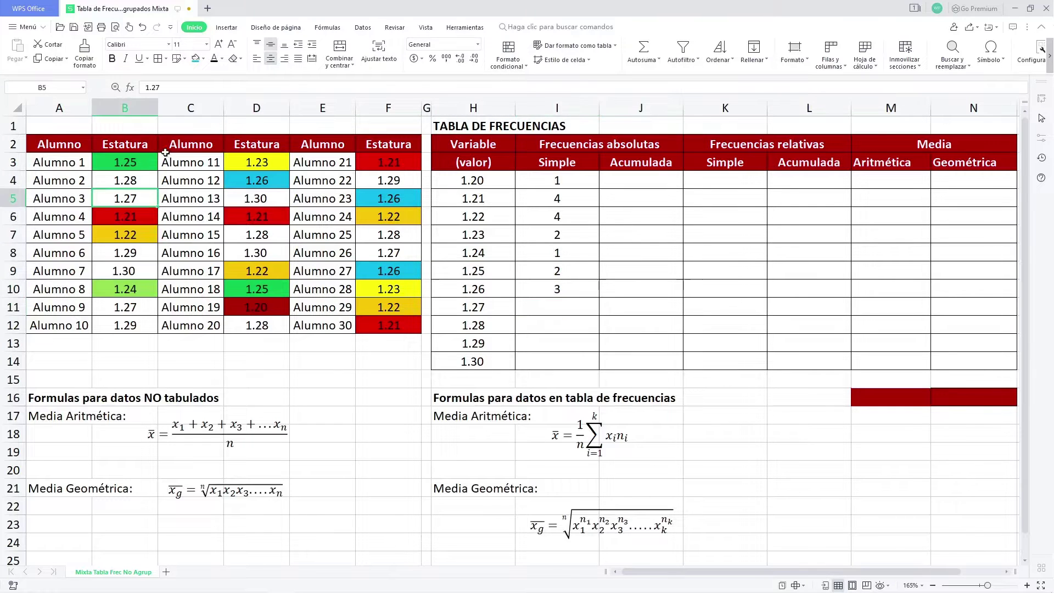
{"action": "left_click", "coordinate": [203, 59]}
{"action": "left_click", "coordinate": [251, 172]}
{"action": "left_click", "coordinate": [125, 307]}
{"action": "left_click", "coordinate": [196, 59]}
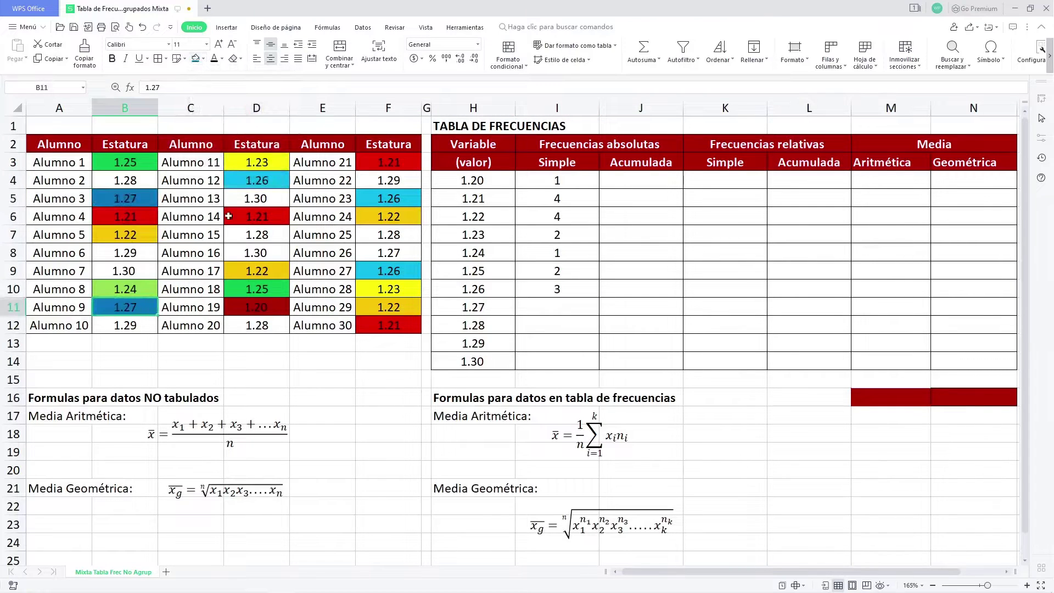
{"action": "left_click", "coordinate": [388, 253]}
{"action": "left_click", "coordinate": [196, 58]}
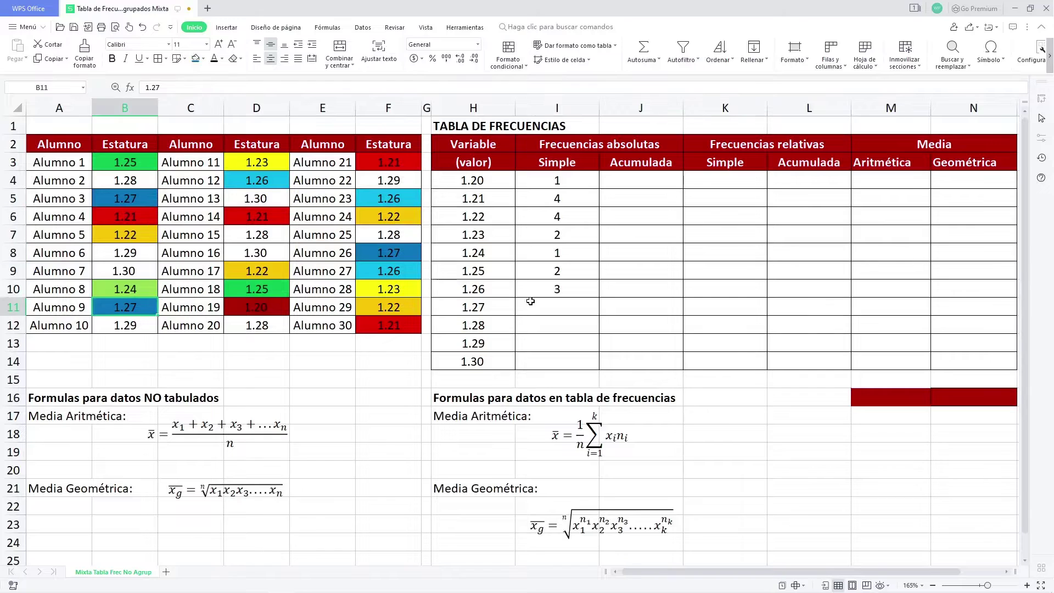
{"action": "left_click", "coordinate": [557, 307]}
{"action": "type", "text": "3"}
{"action": "key", "text": "Return"}
Fill every 1.28 height in the student table (B4, D7, D12 and F7) with purple.
{"action": "left_click", "coordinate": [125, 180]}
{"action": "left_click", "coordinate": [203, 59]}
{"action": "left_click", "coordinate": [285, 173]}
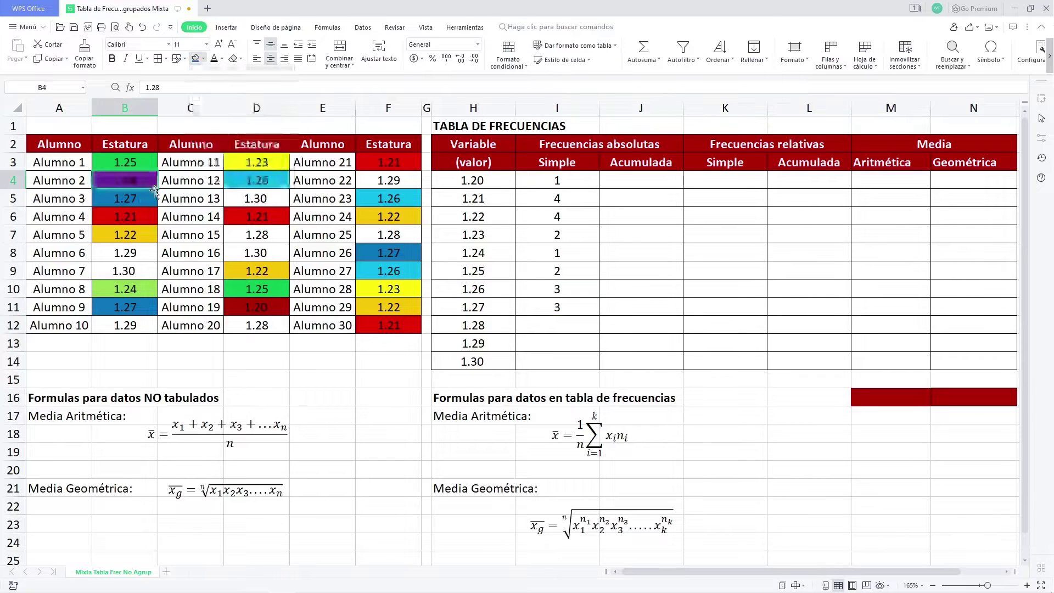
{"action": "left_click", "coordinate": [236, 242]}
{"action": "left_click", "coordinate": [197, 59]}
{"action": "left_click", "coordinate": [257, 325]}
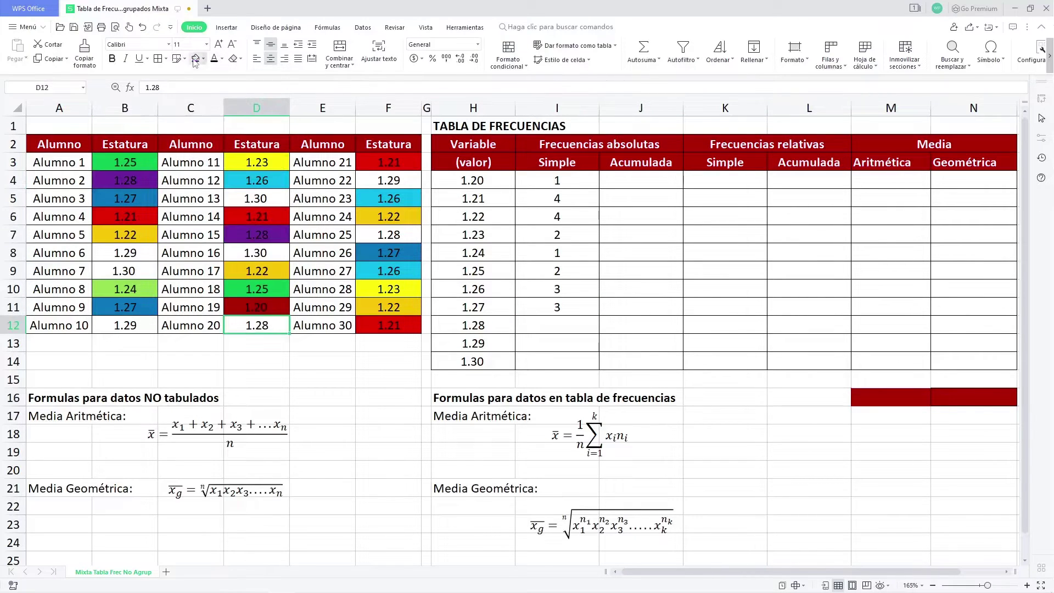
{"action": "left_click", "coordinate": [196, 59]}
{"action": "left_click", "coordinate": [388, 235]}
{"action": "left_click", "coordinate": [197, 59]}
Count the purple 1.28 cells and enter 4 in I12 as their simple absolute frequency.
{"action": "left_click", "coordinate": [125, 180]}
{"action": "left_click", "coordinate": [257, 234]}
{"action": "left_click", "coordinate": [257, 325]}
{"action": "left_click", "coordinate": [389, 234]}
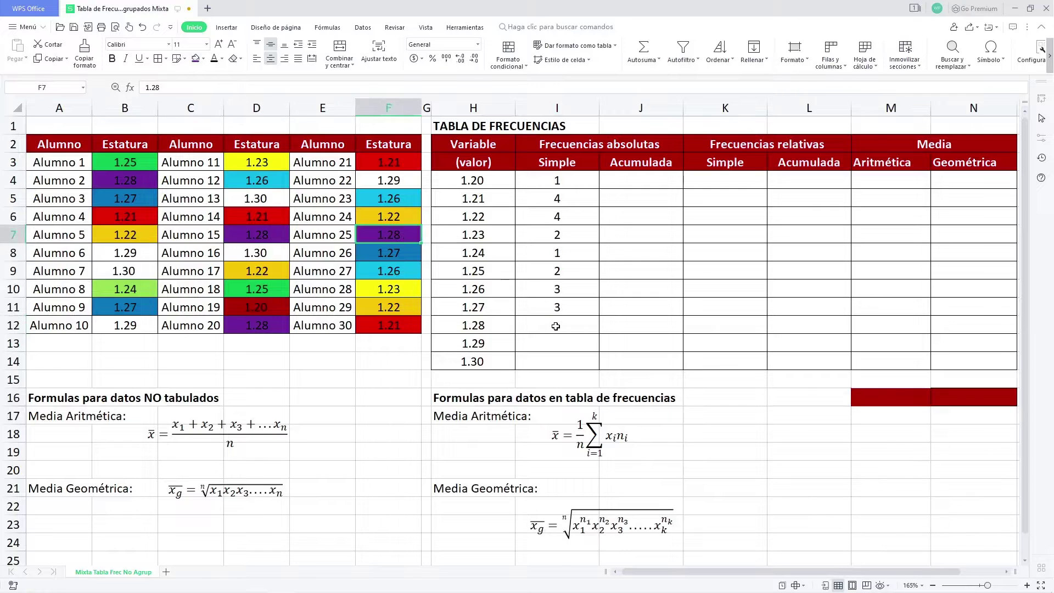
{"action": "left_click", "coordinate": [557, 325]}
{"action": "type", "text": "4"}
{"action": "left_click", "coordinate": [641, 289]}
Fill the 1.29 heights in B8, B12 and F4 dark blue and enter 3 as their simple absolute frequency in I13.
{"action": "left_click", "coordinate": [125, 252]}
{"action": "left_click", "coordinate": [203, 59]}
{"action": "left_click", "coordinate": [275, 172]}
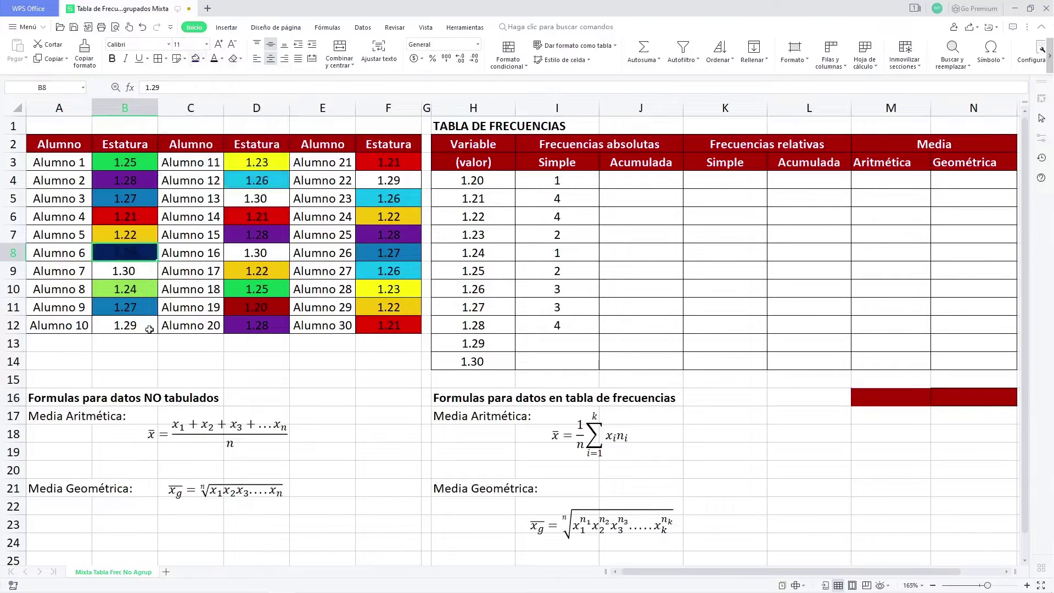
{"action": "left_click", "coordinate": [125, 325]}
{"action": "left_click", "coordinate": [196, 59]}
{"action": "left_click", "coordinate": [389, 180]}
{"action": "left_click", "coordinate": [197, 59]}
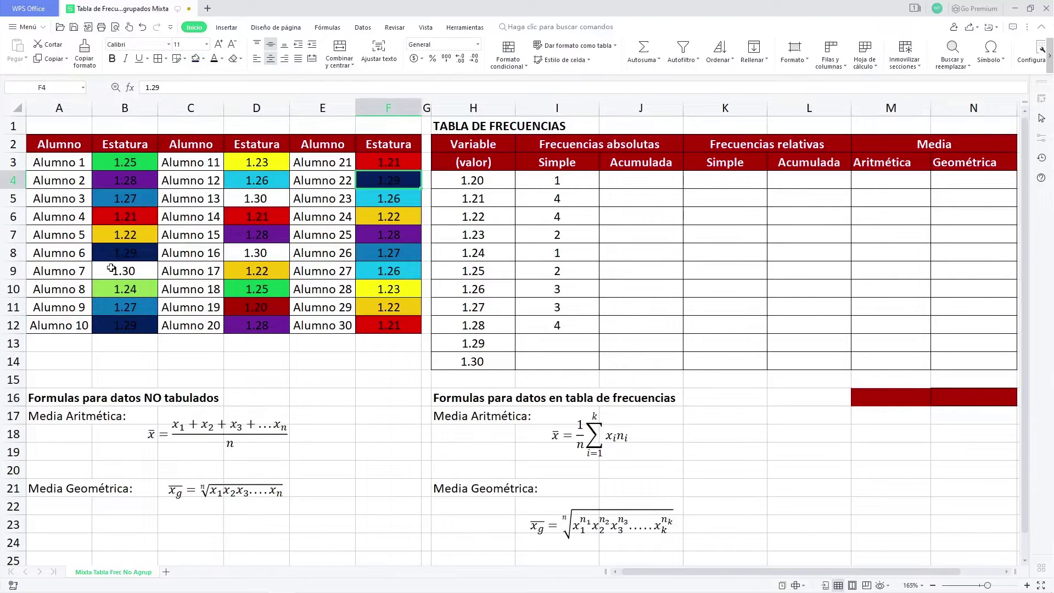
{"action": "left_click", "coordinate": [554, 341]}
{"action": "type", "text": "3"}
{"action": "key", "text": "Return"}
Count the unfilled 1.30 heights and enter 3 in I14 as their simple absolute frequency.
{"action": "left_click", "coordinate": [125, 271]}
{"action": "left_click", "coordinate": [257, 253]}
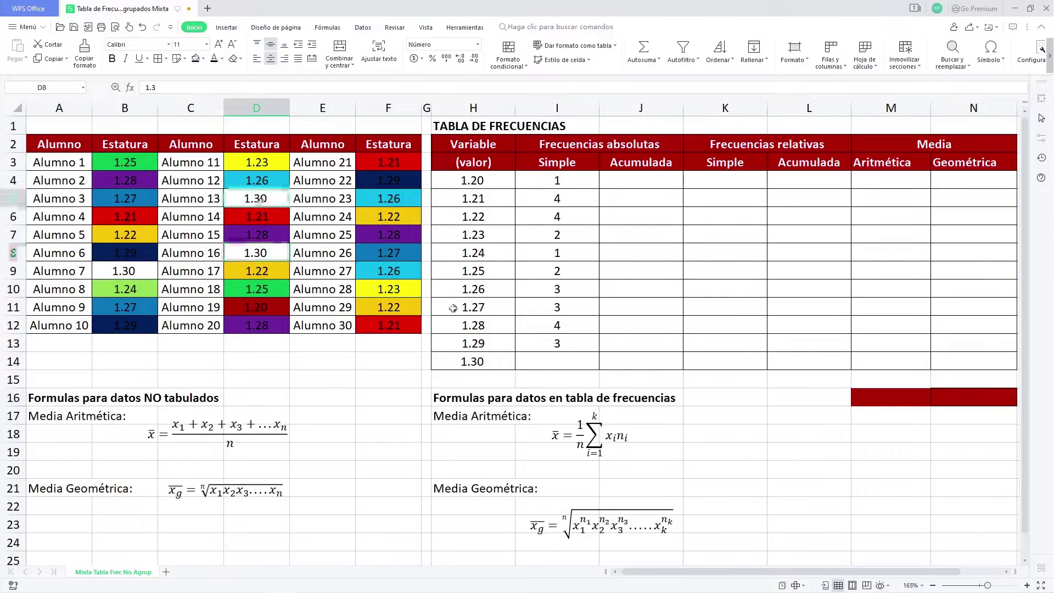
{"action": "left_click", "coordinate": [557, 361]}
{"action": "type", "text": "3"}
{"action": "left_click", "coordinate": [641, 325]}
Enter a formula in J4 that makes the first cumulative absolute frequency equal to I4.
{"action": "left_click", "coordinate": [653, 181]}
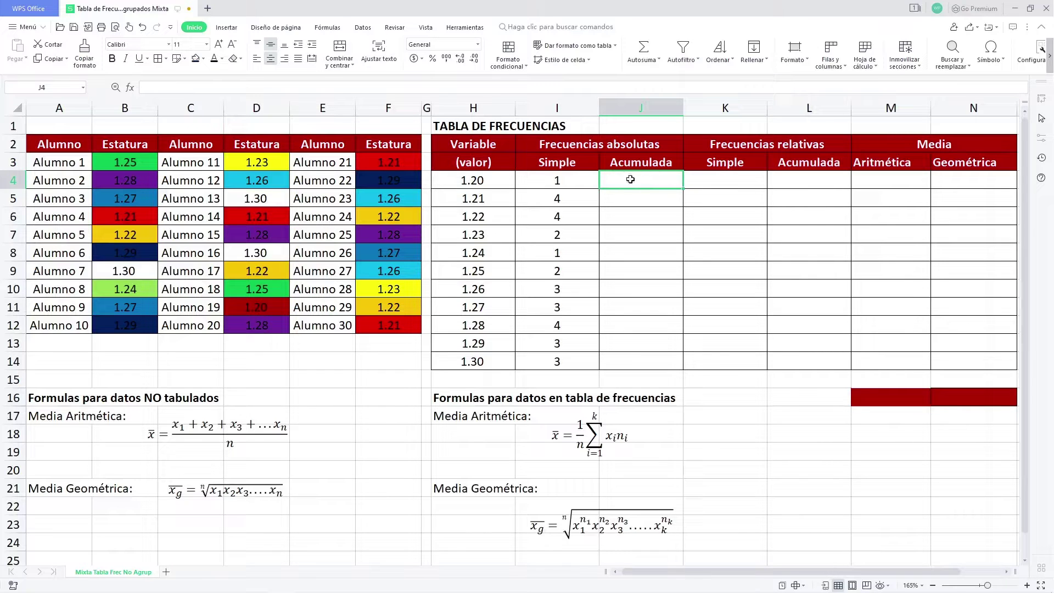
{"action": "type", "text": "="}
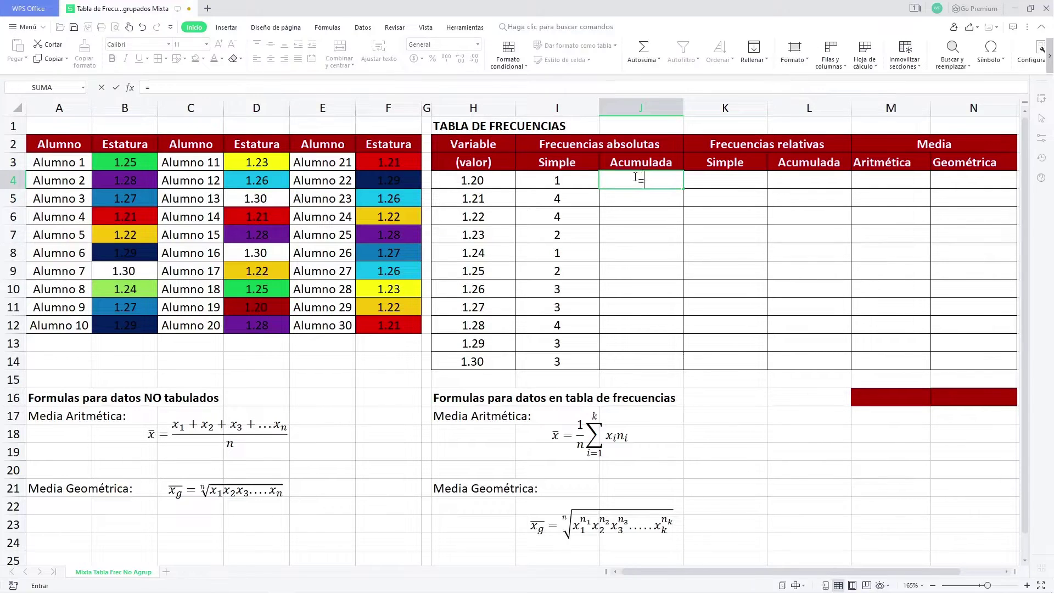
{"action": "left_click", "coordinate": [568, 182]}
{"action": "key", "text": "Return"}
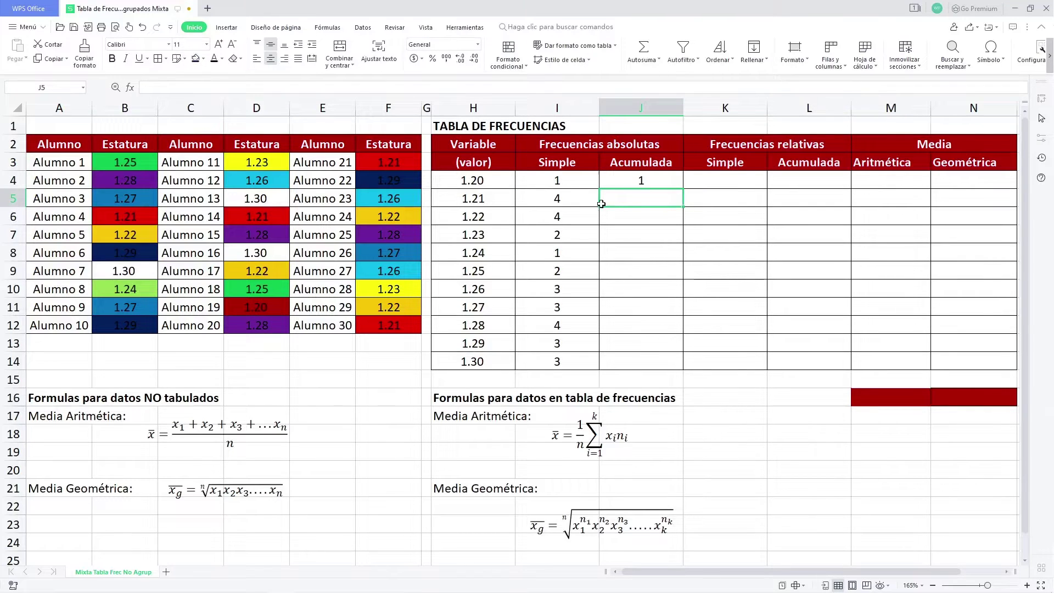
{"action": "left_click", "coordinate": [565, 180]}
{"action": "left_click", "coordinate": [565, 198]}
{"action": "left_click", "coordinate": [621, 200]}
{"action": "left_click", "coordinate": [558, 181]}
{"action": "left_click", "coordinate": [566, 199]}
{"action": "left_click", "coordinate": [592, 213]}
{"action": "left_click", "coordinate": [606, 213]}
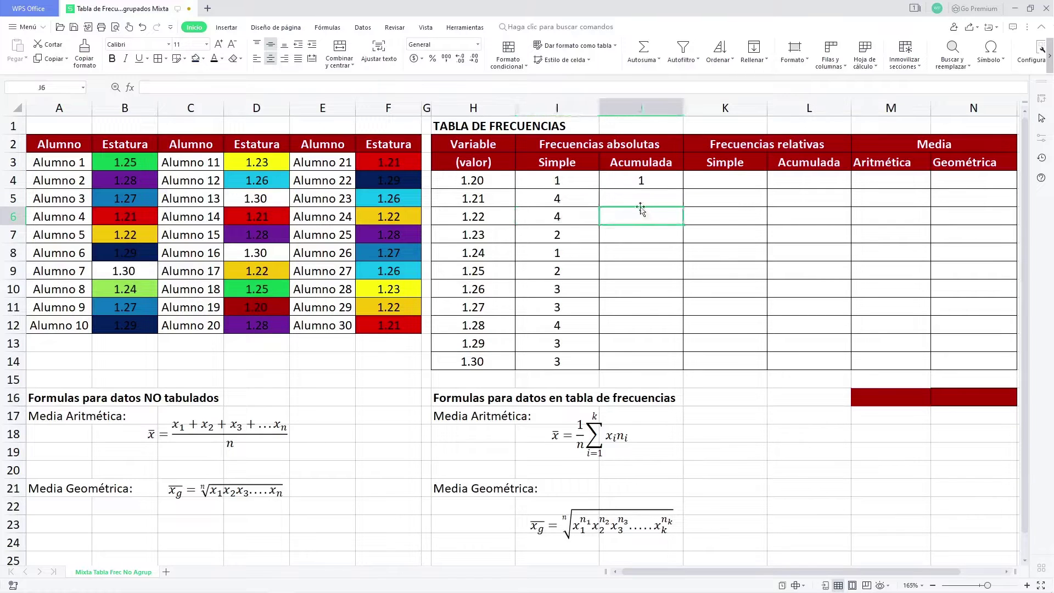
{"action": "left_click", "coordinate": [641, 206]}
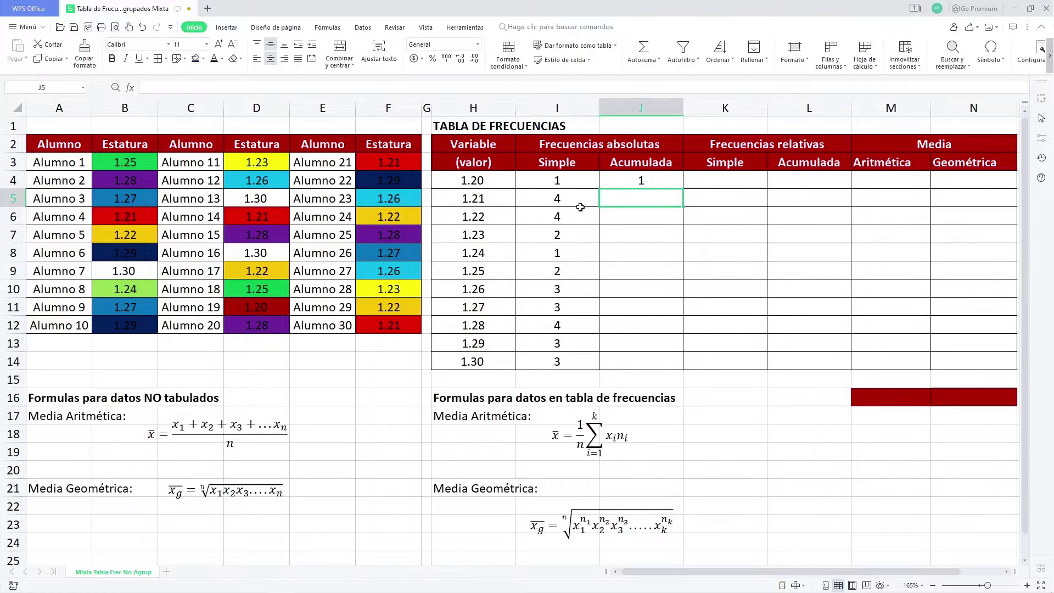
Enter the formula =J4+I5 in J5 as the cumulative absolute frequency for the 1.21 height.
{"action": "left_click", "coordinate": [625, 185]}
{"action": "left_click", "coordinate": [640, 197]}
{"action": "type", "text": "="}
{"action": "left_click", "coordinate": [634, 177]}
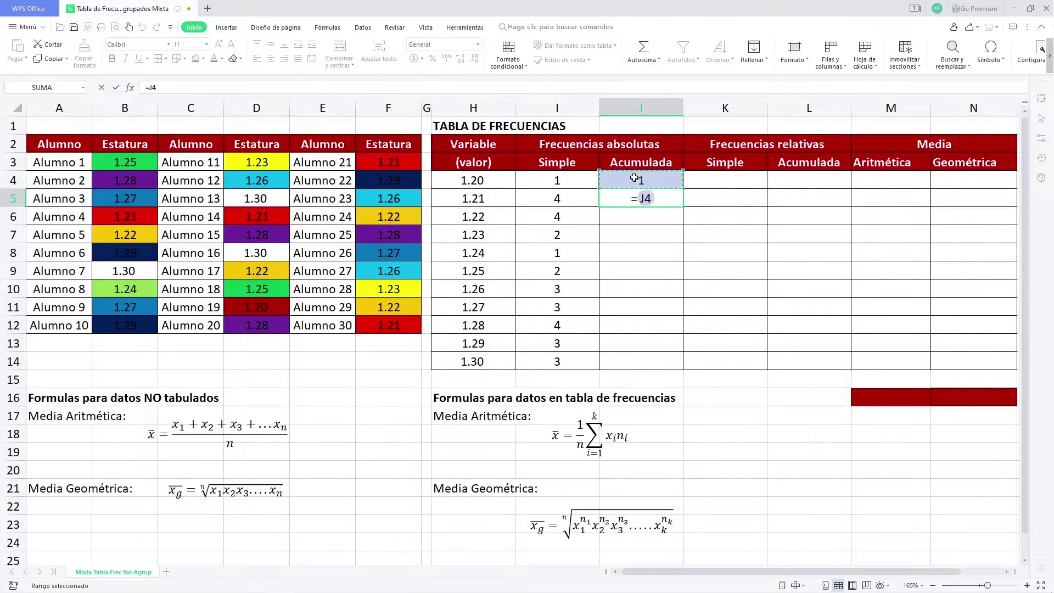
{"action": "type", "text": "+"}
{"action": "left_click", "coordinate": [559, 199]}
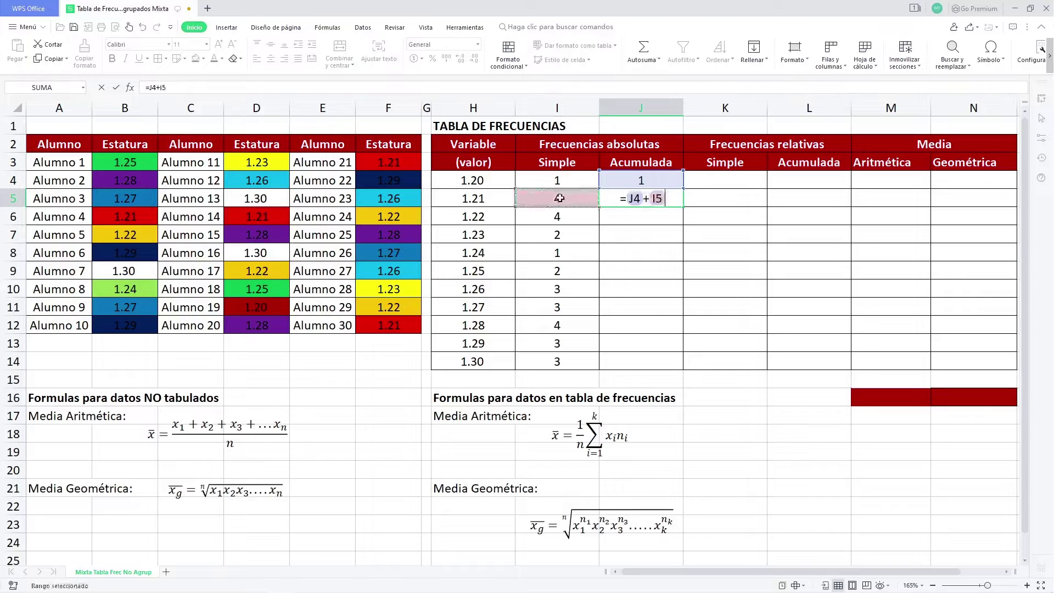
{"action": "key", "text": "Return"}
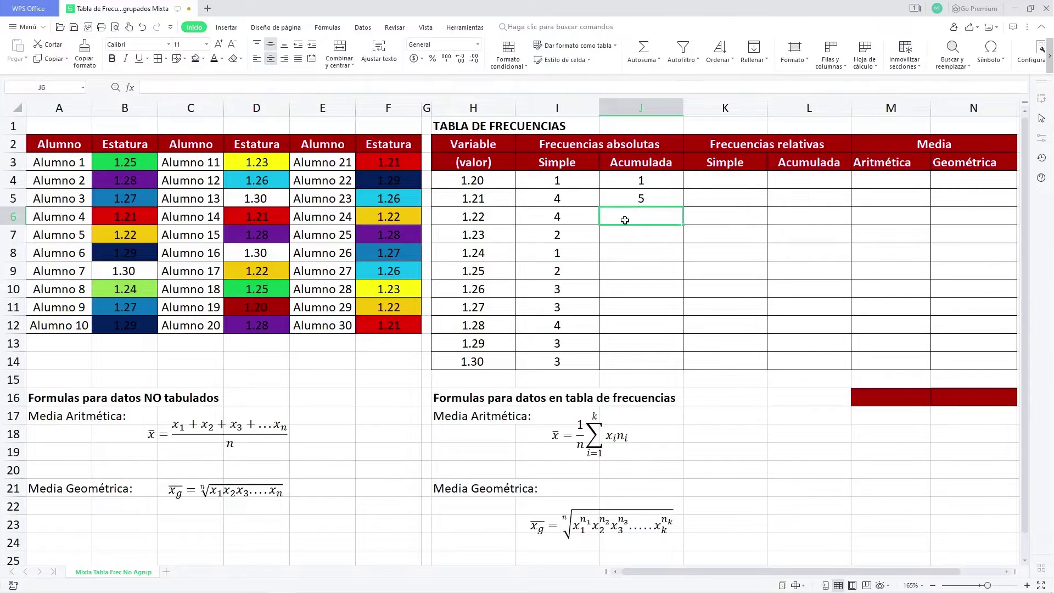
Fill the cumulative absolute frequency formula from J5 down through J14.
{"action": "left_click", "coordinate": [653, 201]}
{"action": "left_click_drag", "start_coordinate": [684, 205], "coordinate": [683, 363]}
{"action": "left_click", "coordinate": [629, 356]}
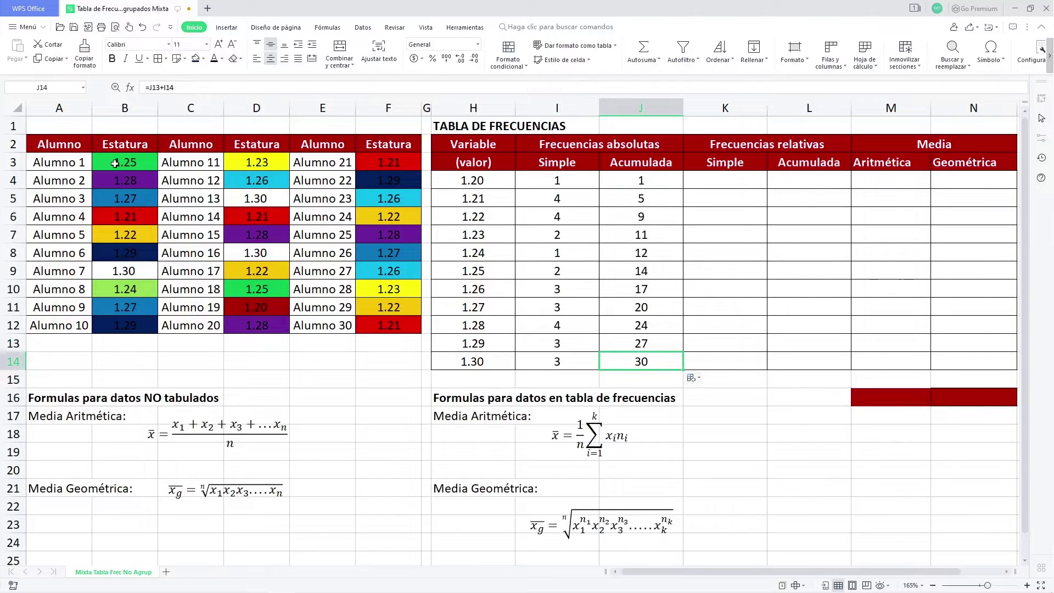
Compare the final cumulative absolute frequency in J14 with the number of students and heights in the data list.
{"action": "left_click", "coordinate": [334, 327]}
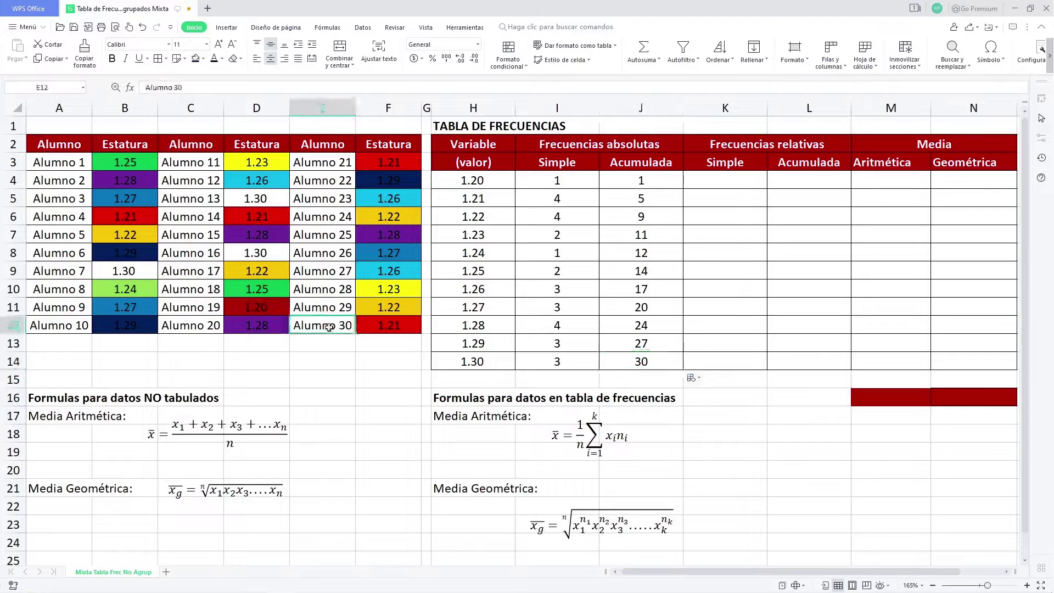
{"action": "left_click_drag", "start_coordinate": [74, 165], "coordinate": [77, 332]}
{"action": "left_click_drag", "start_coordinate": [125, 162], "coordinate": [136, 325]}
{"action": "left_click_drag", "start_coordinate": [251, 159], "coordinate": [257, 329]}
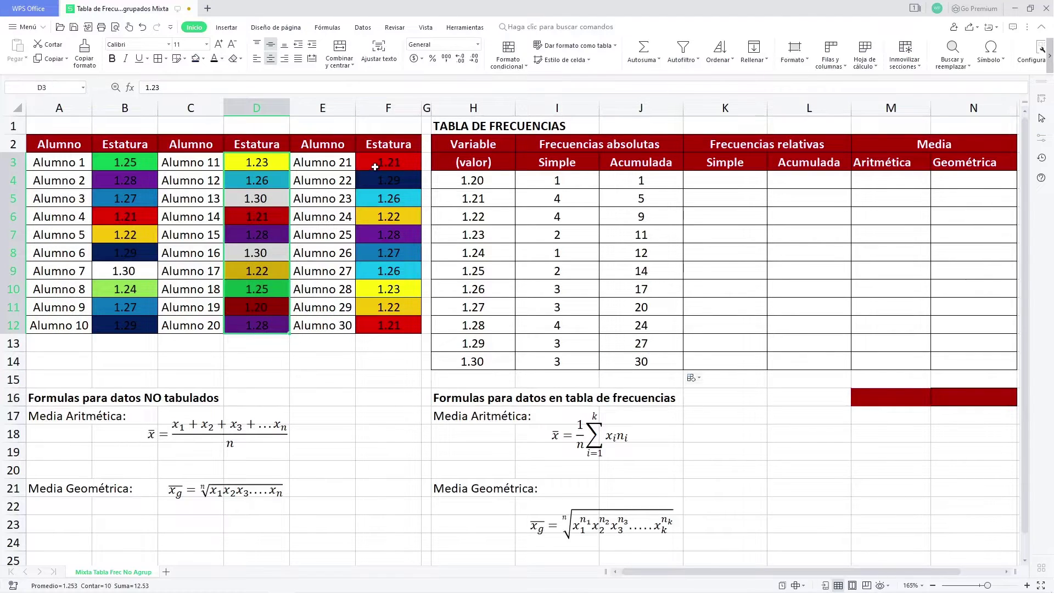
{"action": "left_click_drag", "start_coordinate": [375, 165], "coordinate": [384, 328]}
{"action": "left_click", "coordinate": [660, 365]}
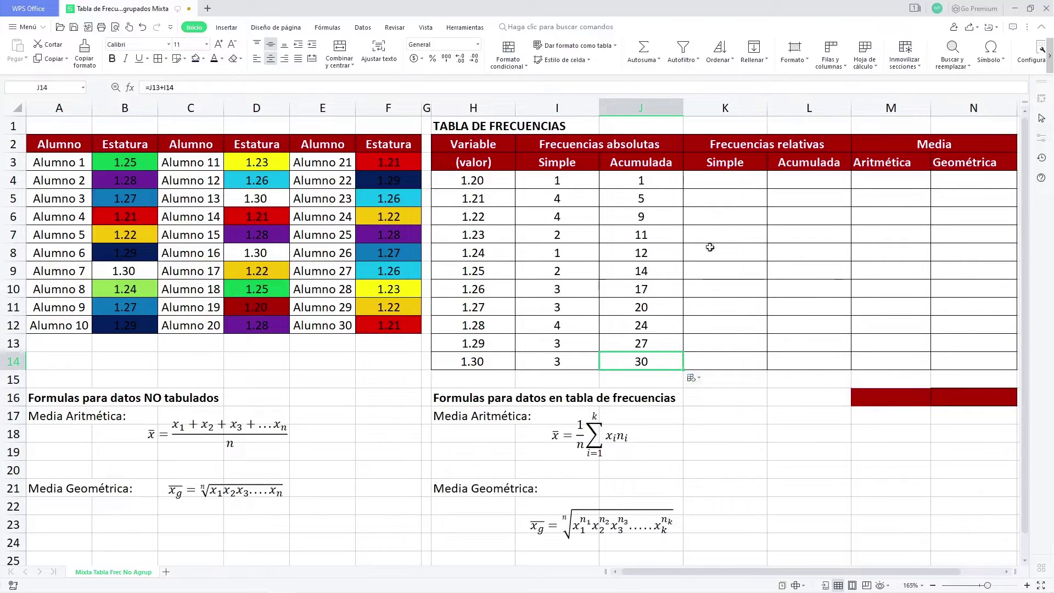
Examine which simple absolute frequencies and total in J14 the simple relative frequency of each height value is based on.
{"action": "left_click", "coordinate": [709, 180]}
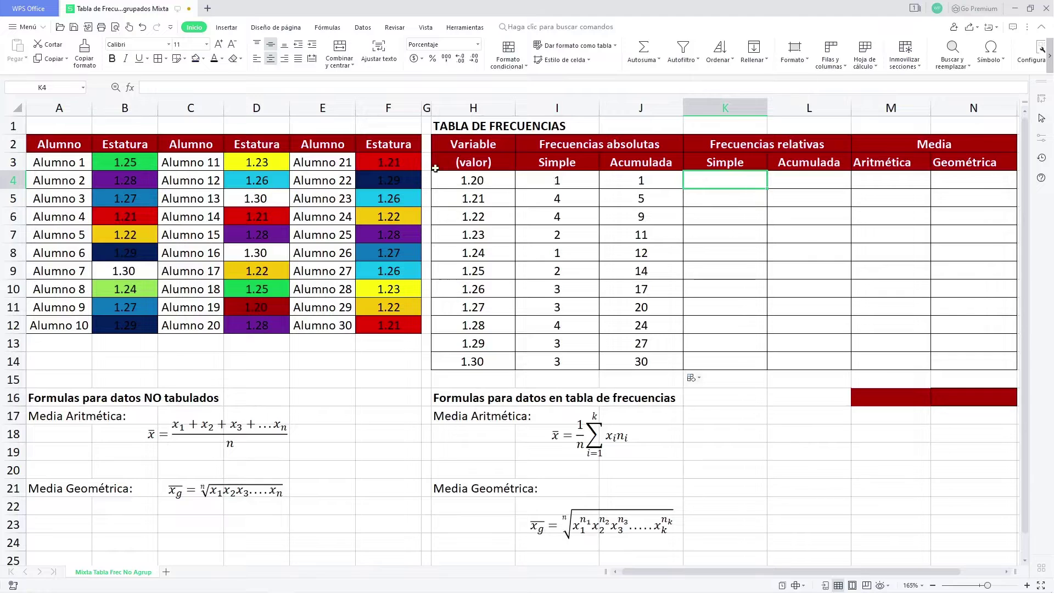
{"action": "left_click_drag", "start_coordinate": [439, 178], "coordinate": [467, 362]}
{"action": "left_click", "coordinate": [742, 184]}
{"action": "left_click", "coordinate": [556, 182]}
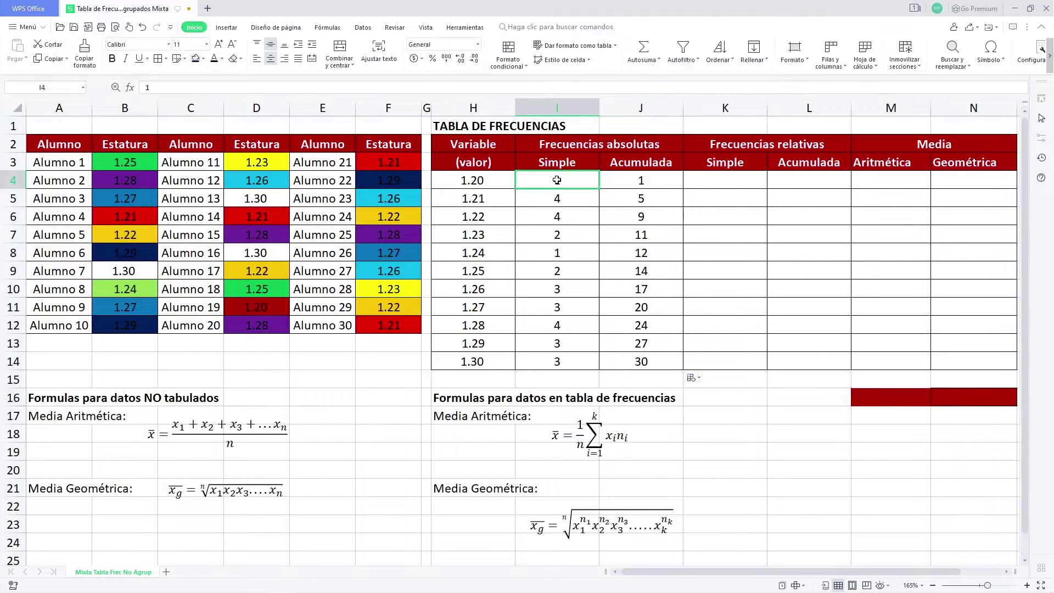
{"action": "left_click", "coordinate": [641, 360]}
{"action": "left_click", "coordinate": [575, 180]}
{"action": "left_click", "coordinate": [651, 360]}
{"action": "left_click", "coordinate": [552, 199]}
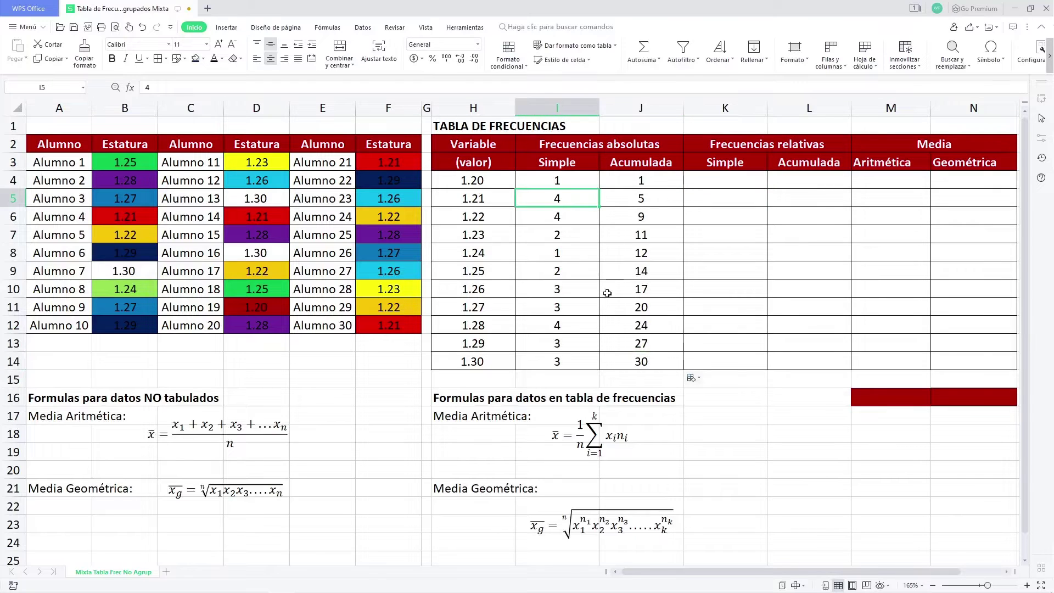
{"action": "left_click", "coordinate": [710, 198]}
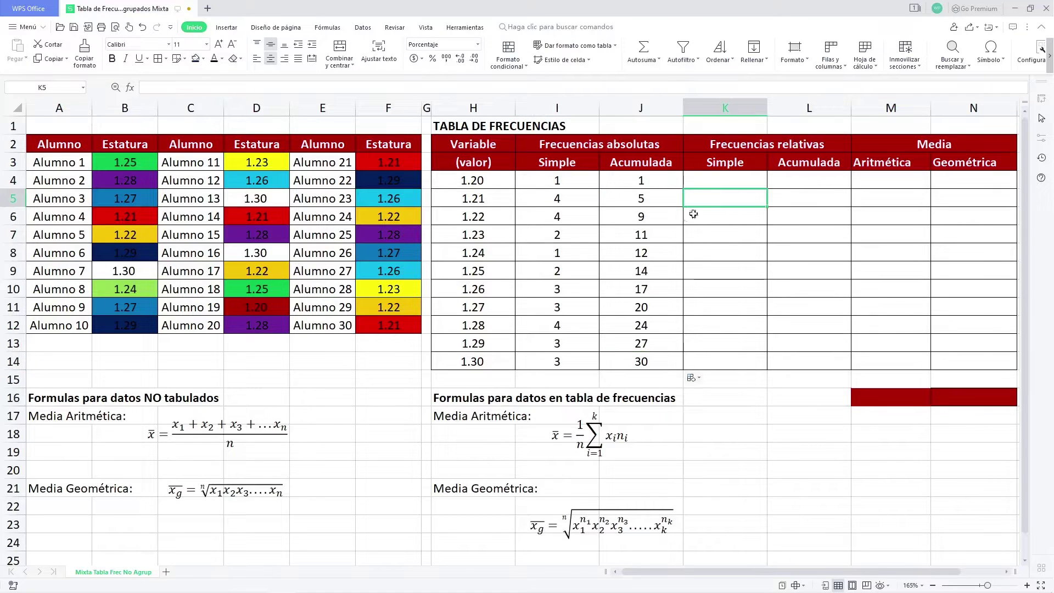
Enter the formula =I4/J14 in K4 as the first simple relative frequency and apply the Porcentaje number format.
{"action": "left_click", "coordinate": [714, 180]}
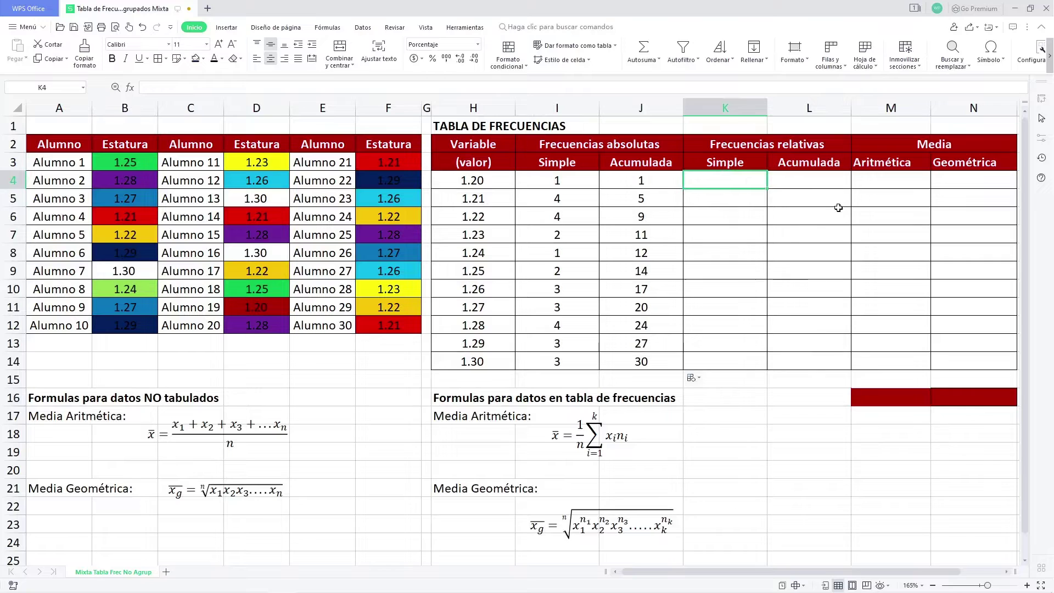
{"action": "type", "text": "="}
{"action": "left_click", "coordinate": [548, 180]}
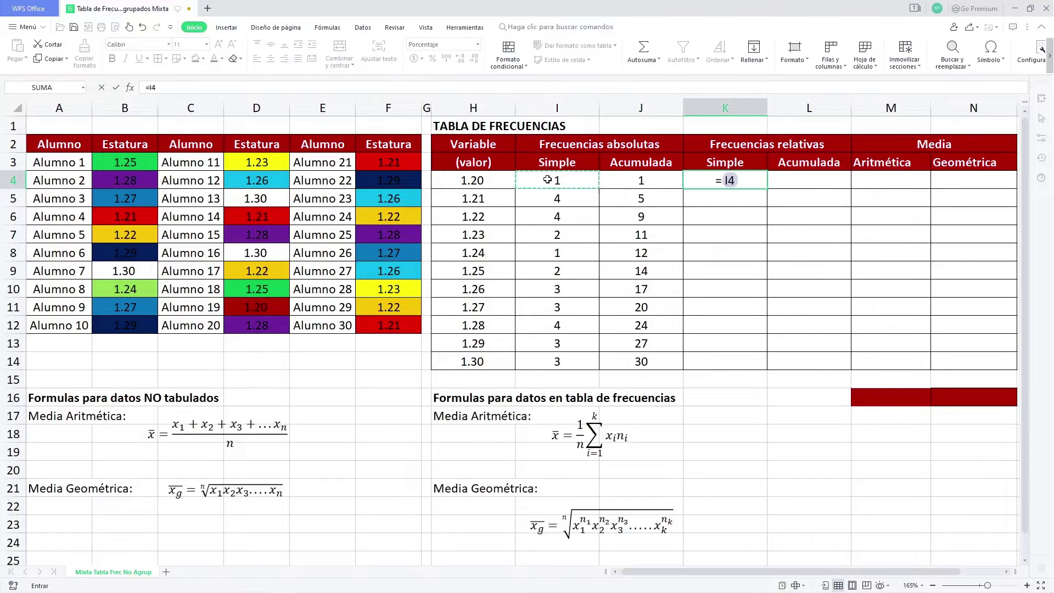
{"action": "type", "text": "/"}
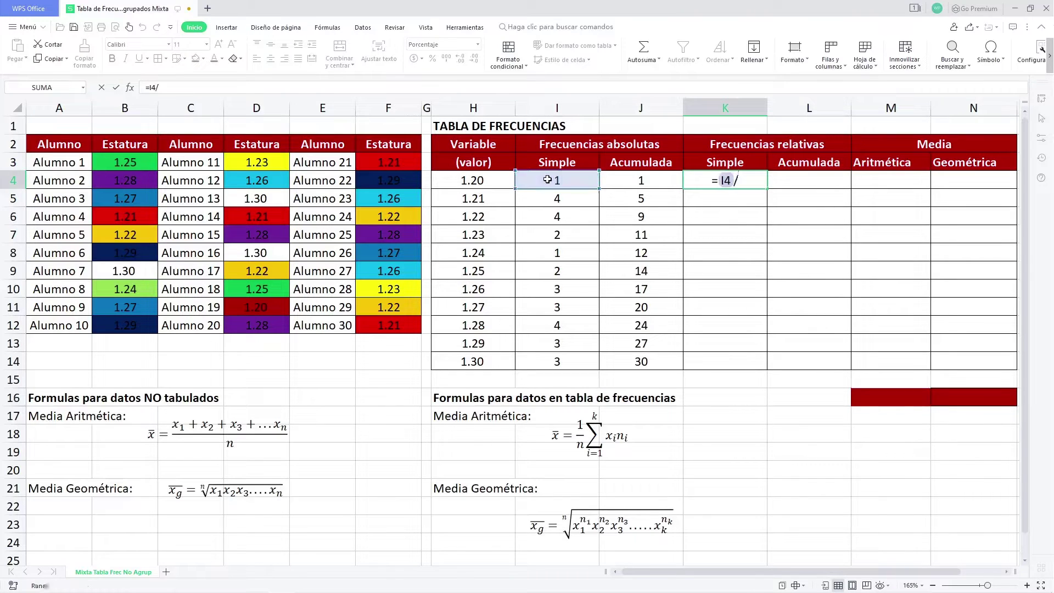
{"action": "left_click", "coordinate": [634, 361]}
{"action": "key", "text": "Return"}
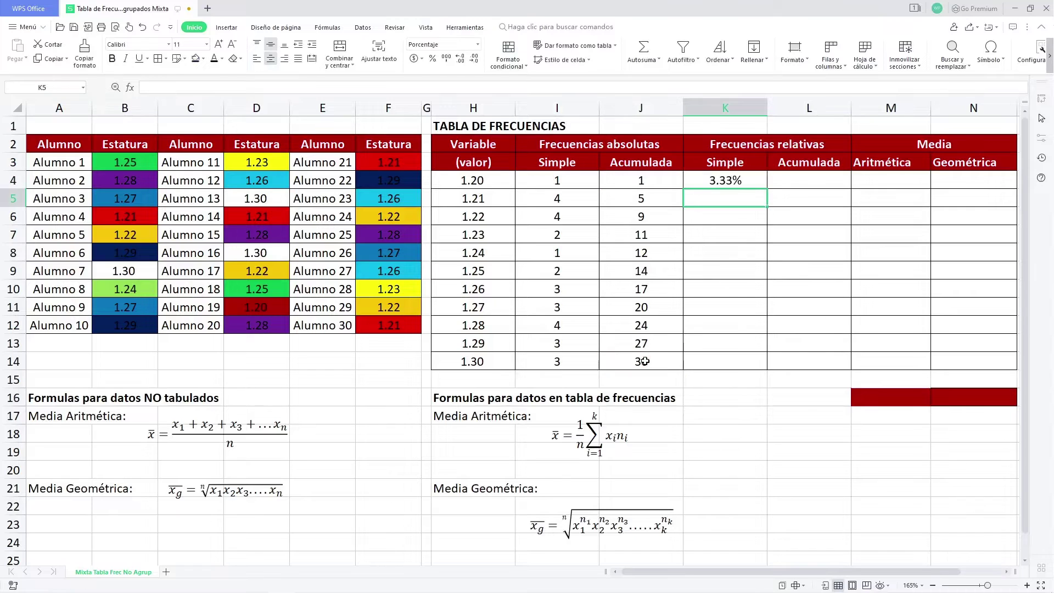
{"action": "left_click", "coordinate": [726, 180]}
{"action": "left_click", "coordinate": [478, 44]}
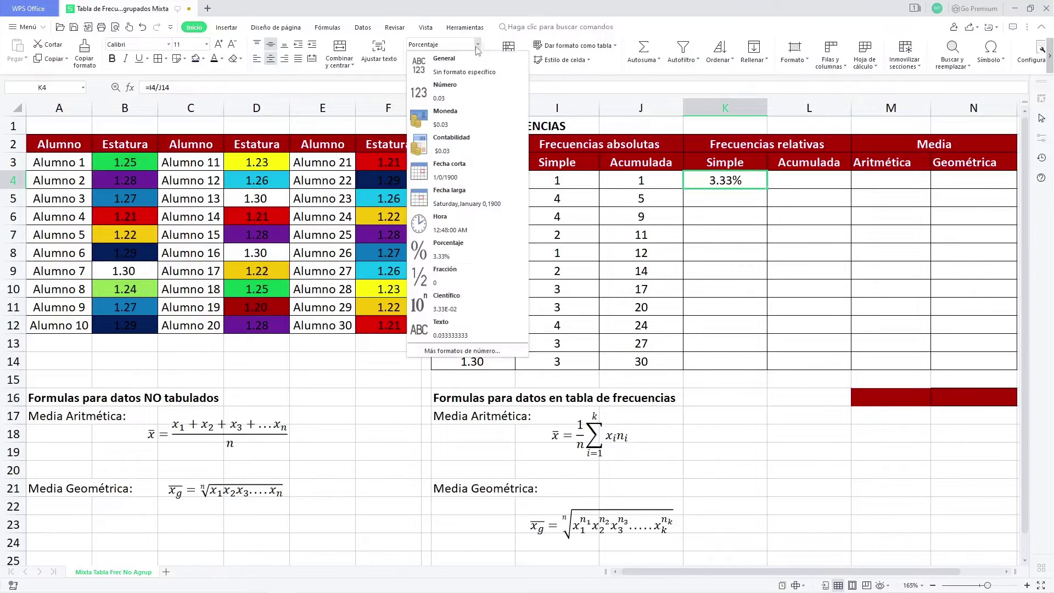
{"action": "left_click", "coordinate": [457, 250]}
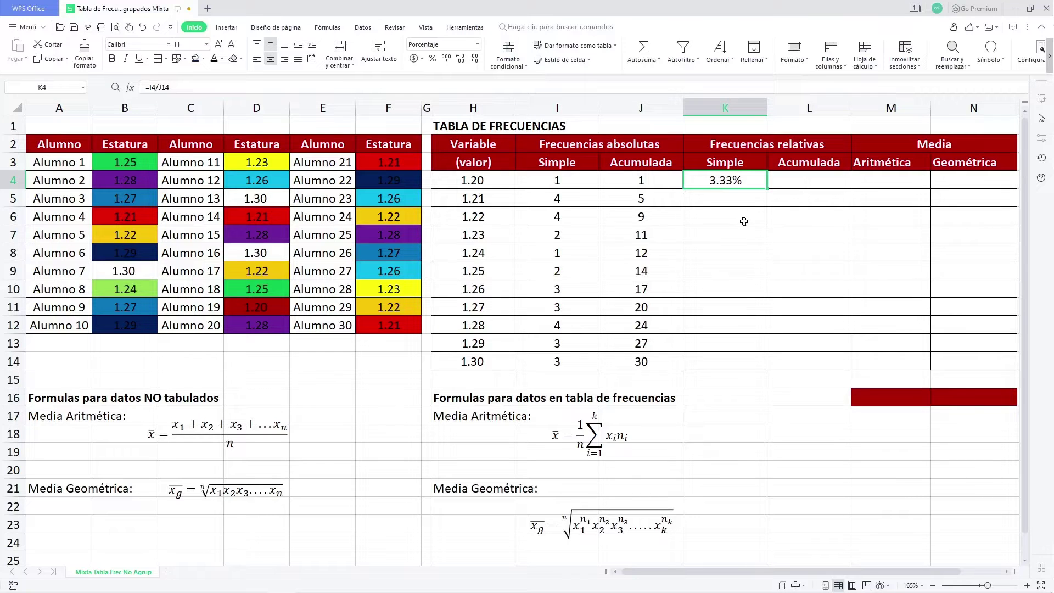
Try filling the K4 formula down through K14 with its unlocked J14 reference, and undo the fill.
{"action": "left_click_drag", "start_coordinate": [767, 189], "coordinate": [768, 365]}
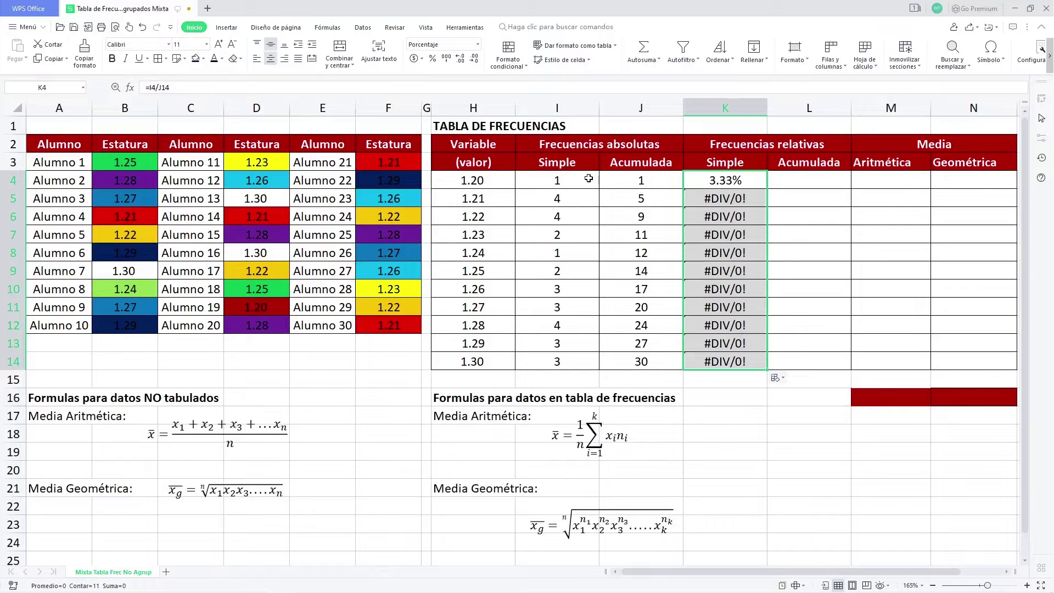
{"action": "left_click", "coordinate": [568, 202]}
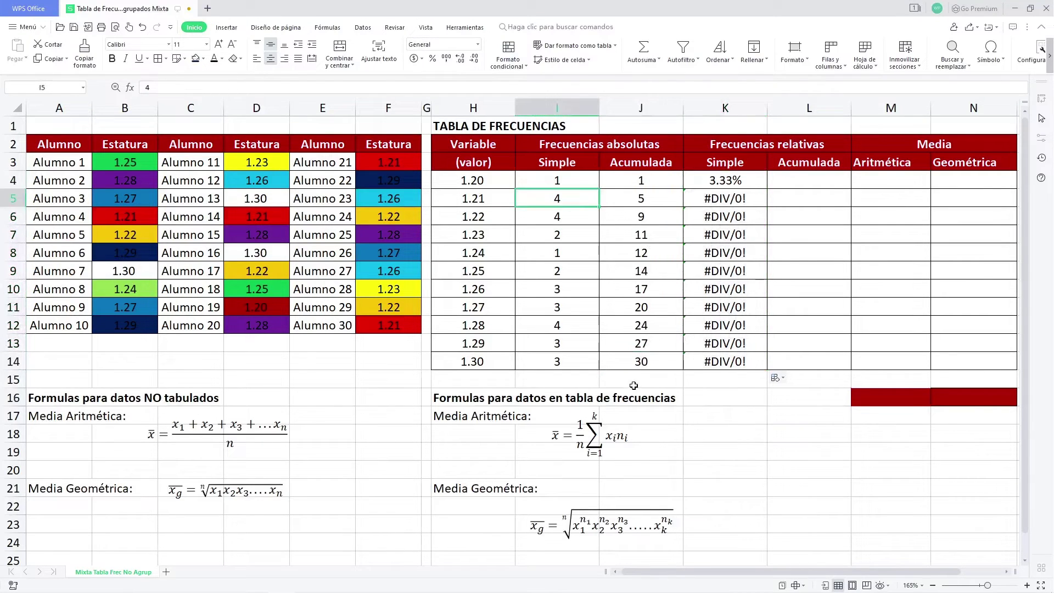
{"action": "left_click", "coordinate": [570, 222]}
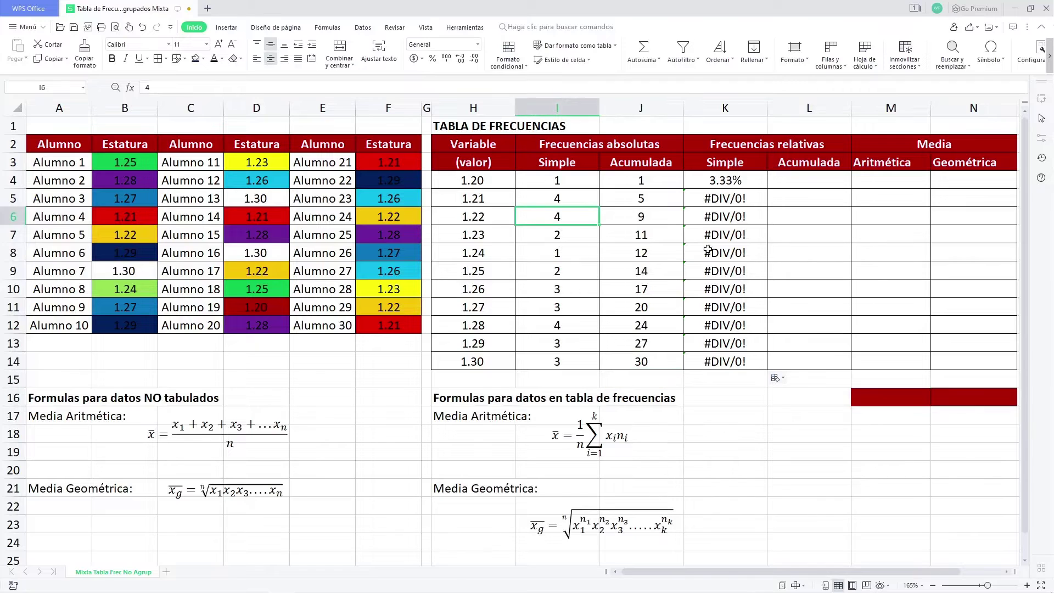
{"action": "key", "text": "ctrl+z"}
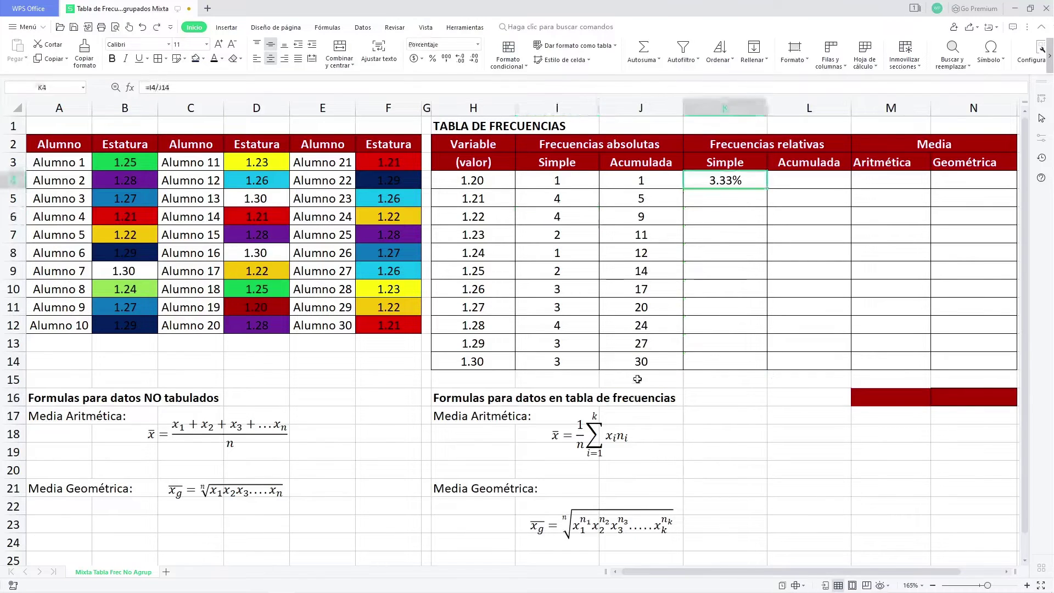
Make the total reference in the K4 formula absolute so it reads =I4/$J$14.
{"action": "left_click", "coordinate": [651, 361]}
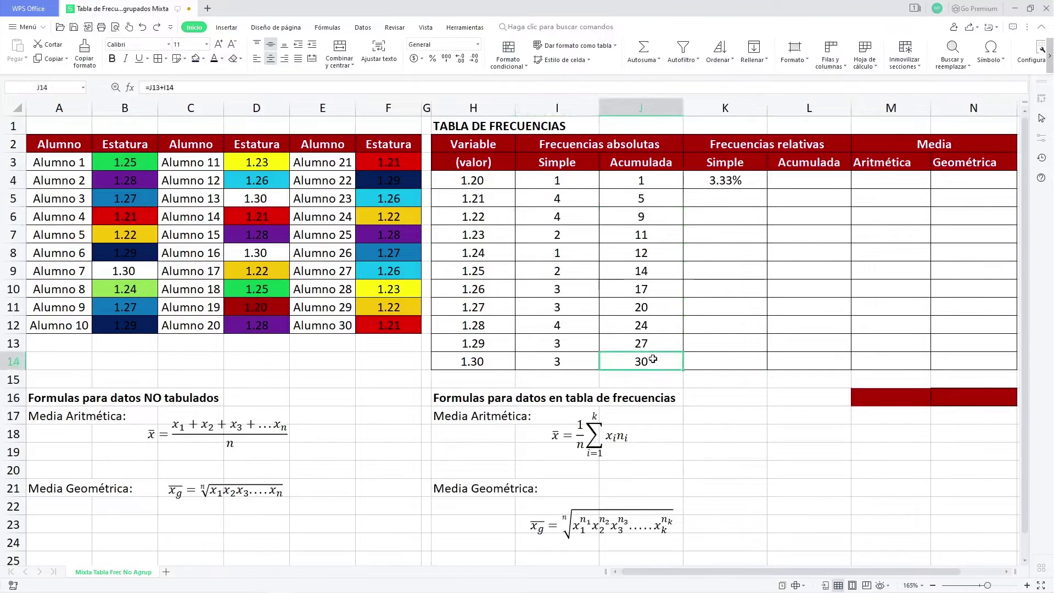
{"action": "left_click", "coordinate": [736, 178]}
{"action": "double_click", "coordinate": [740, 186]}
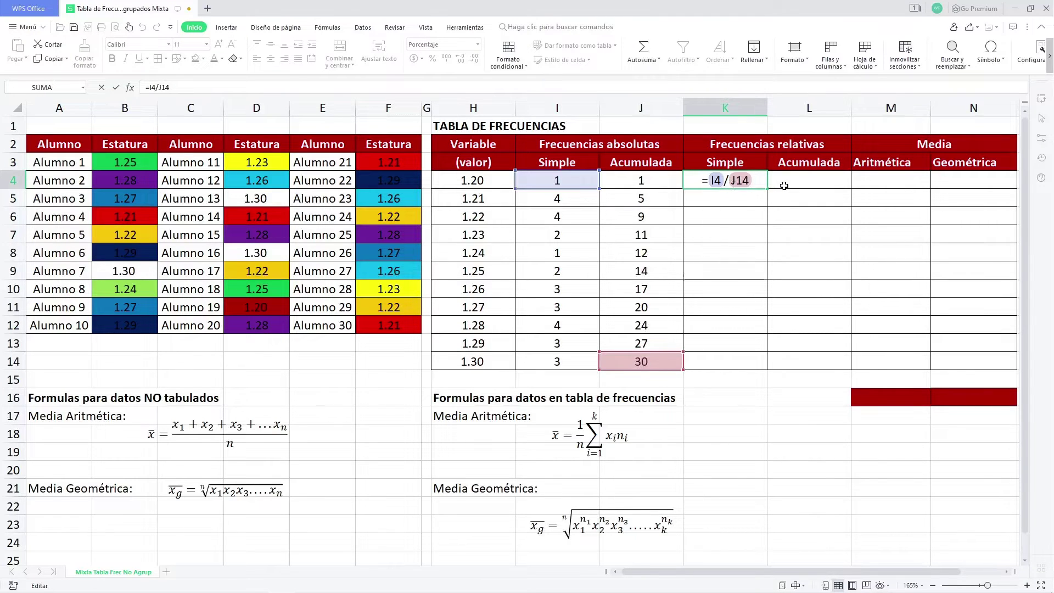
{"action": "type", "text": "$J"}
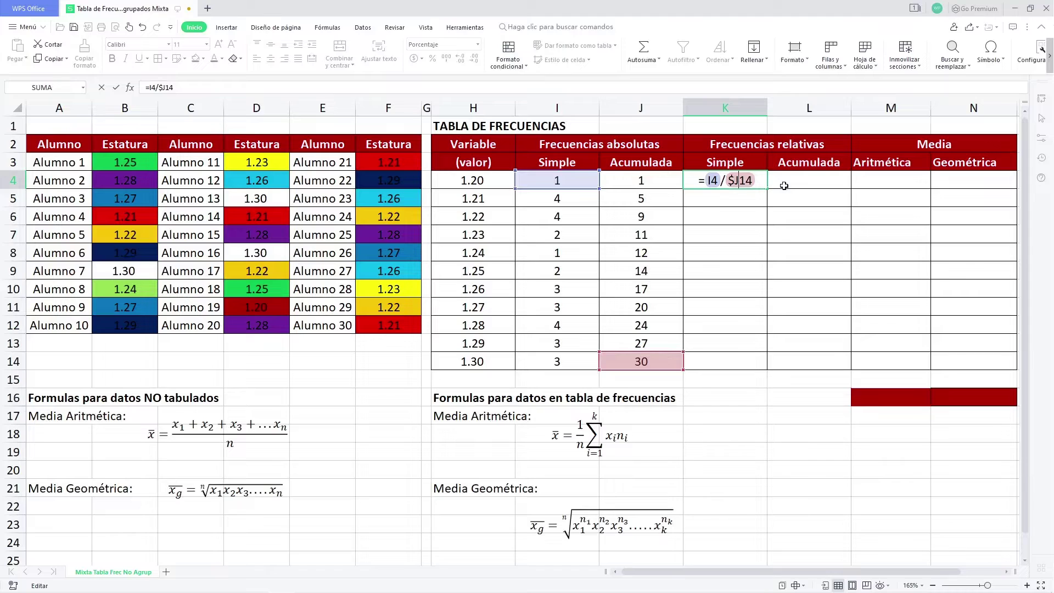
{"action": "type", "text": "$"}
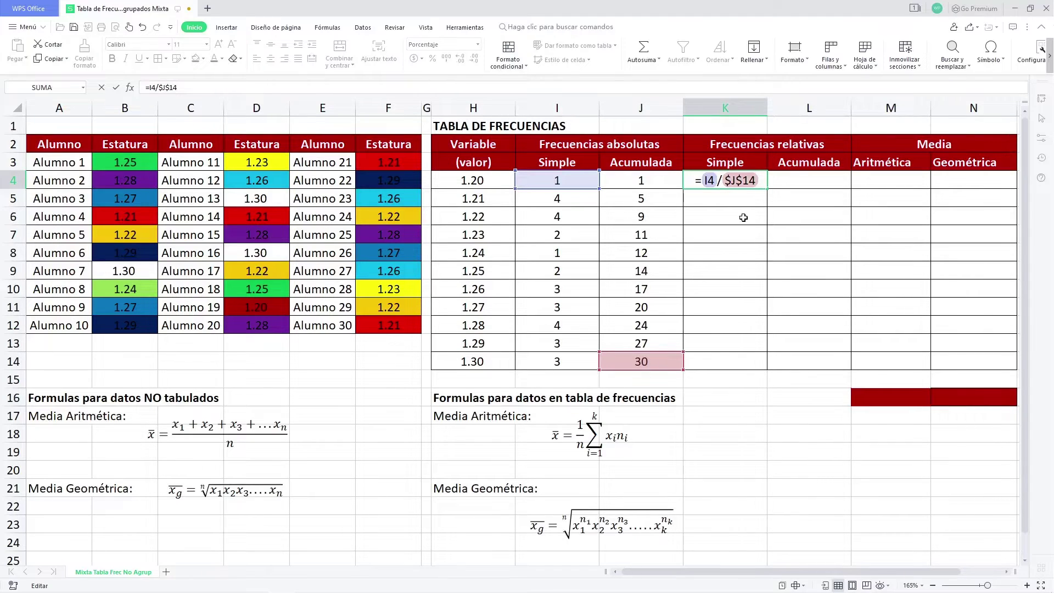
{"action": "key", "text": "Return"}
Fill the simple relative frequency formula from K4 down through K14 and check the cells used in the last row.
{"action": "left_click", "coordinate": [725, 180]}
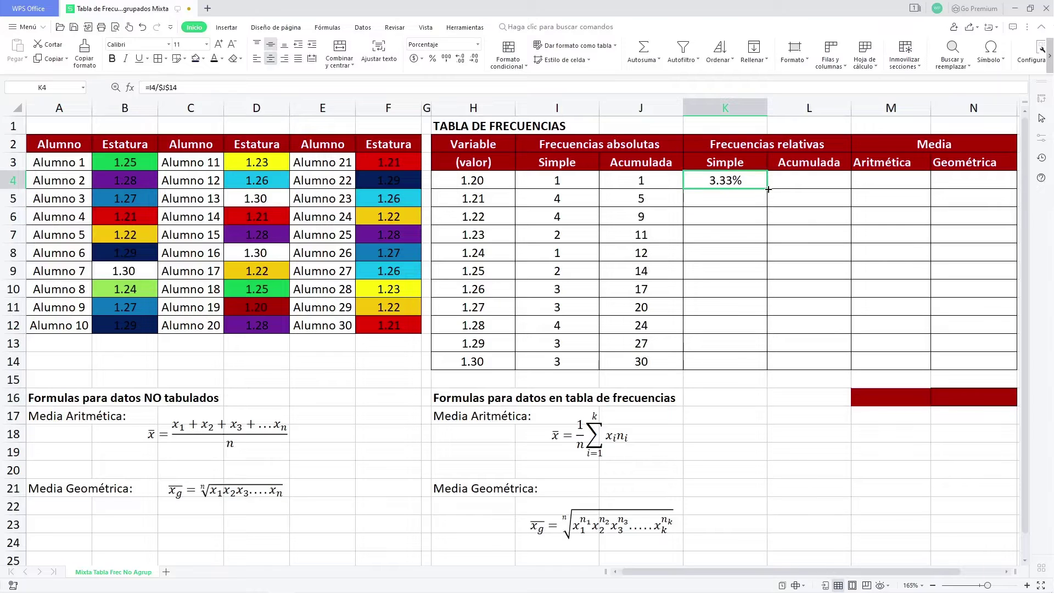
{"action": "left_click_drag", "start_coordinate": [768, 189], "coordinate": [766, 368]}
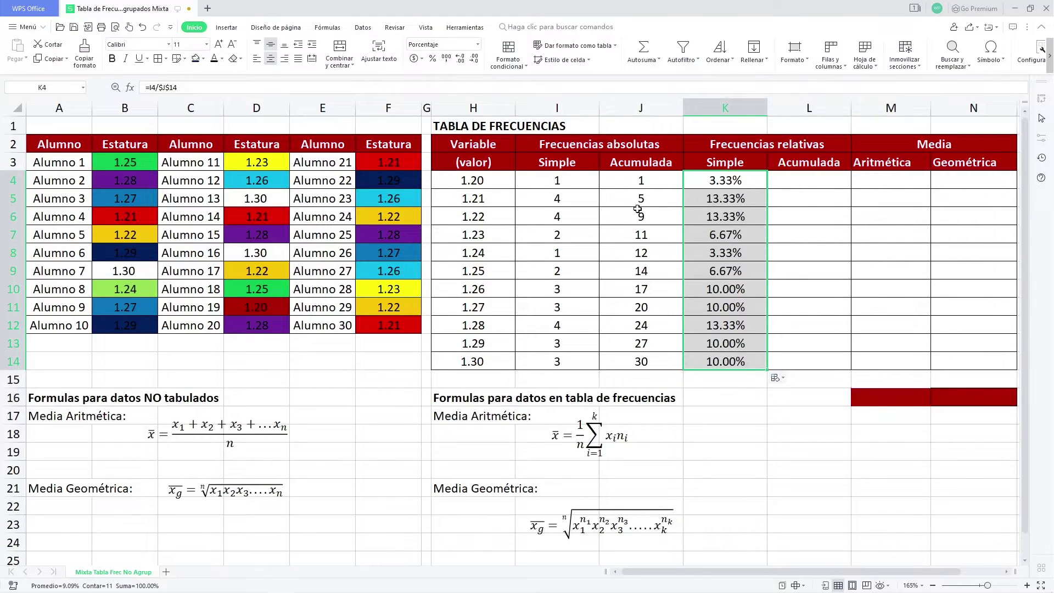
{"action": "left_click", "coordinate": [642, 361]}
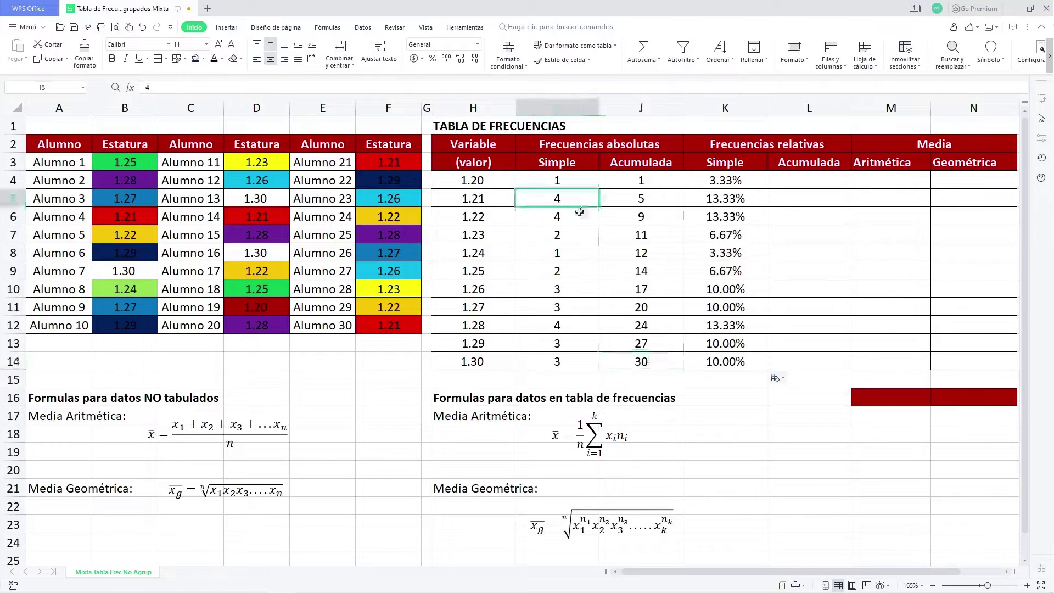
{"action": "left_click", "coordinate": [559, 360]}
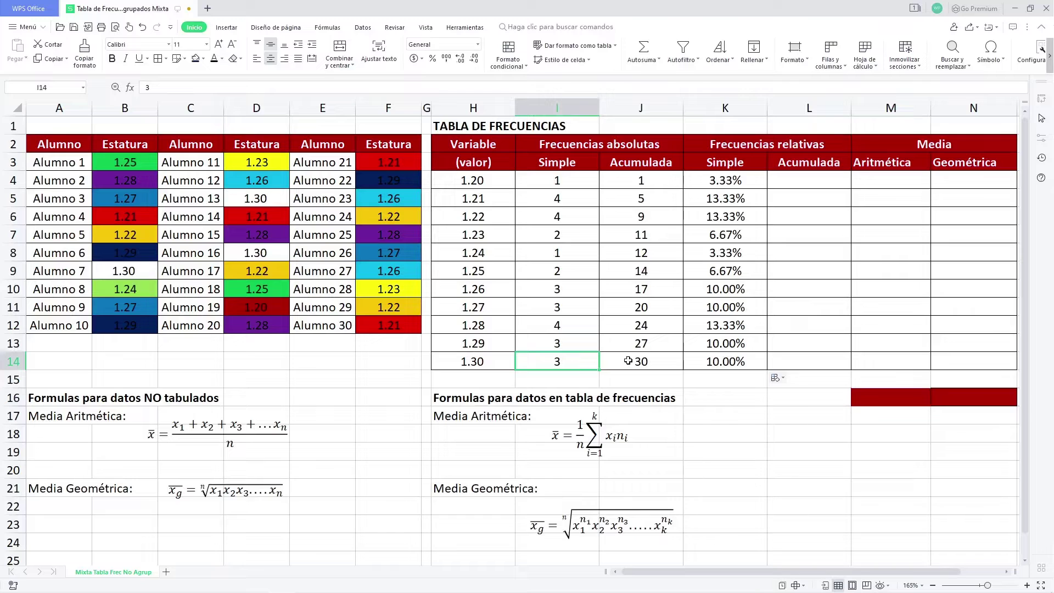
{"action": "left_click", "coordinate": [660, 364]}
{"action": "left_click", "coordinate": [730, 364]}
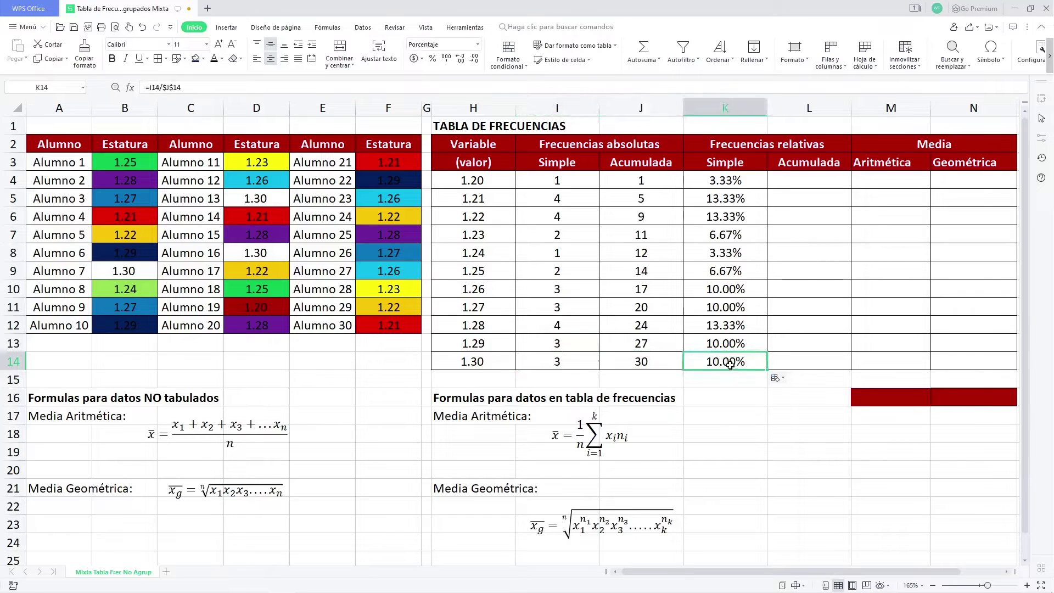
Enter the formula =K4 in L4 as the first cumulative relative frequency.
{"action": "left_click", "coordinate": [805, 185]}
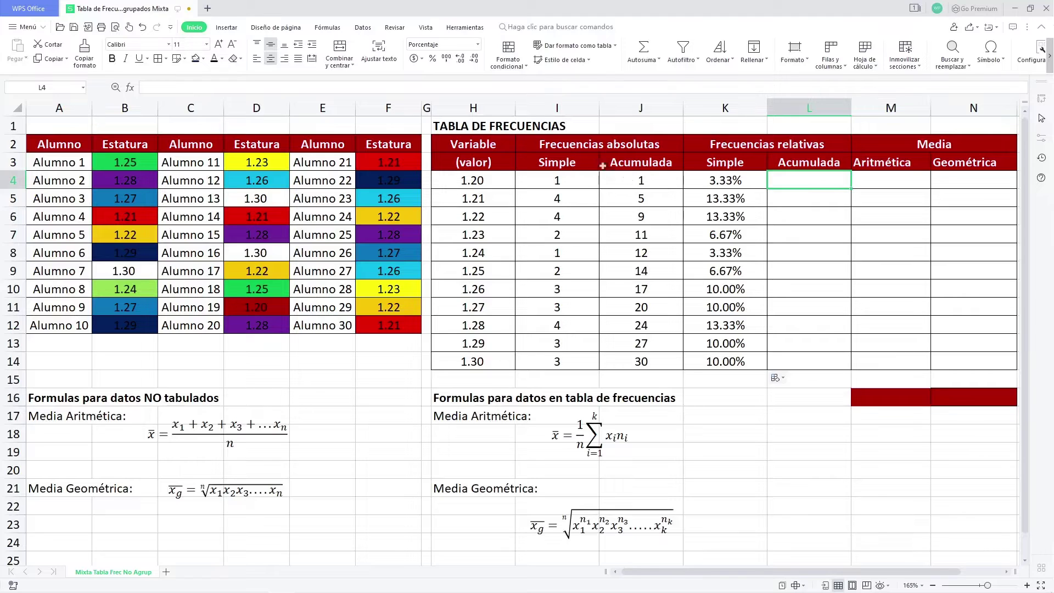
{"action": "type", "text": "="}
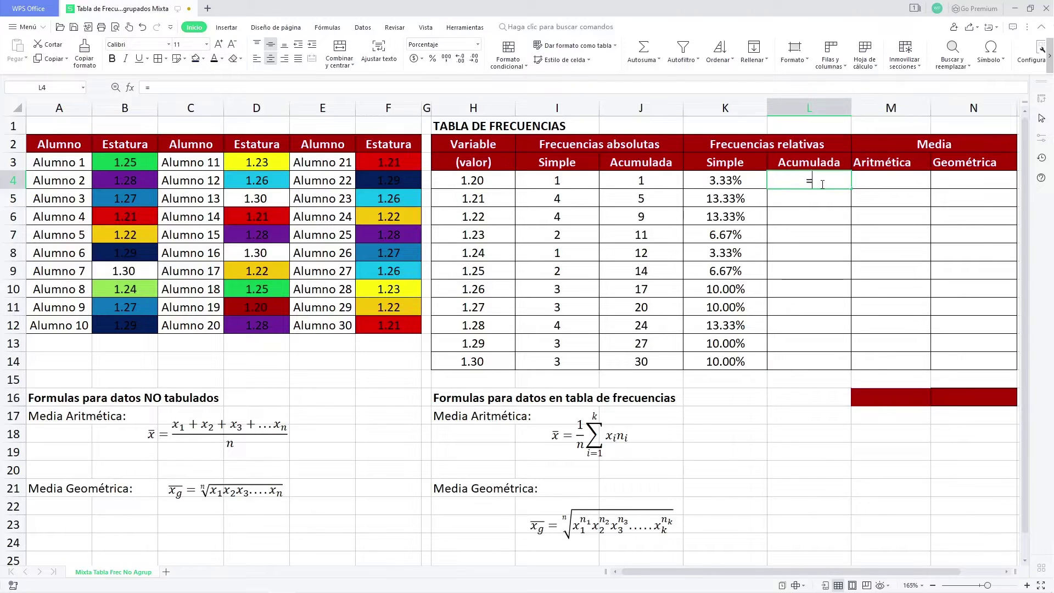
{"action": "left_click", "coordinate": [722, 182]}
{"action": "key", "text": "Return"}
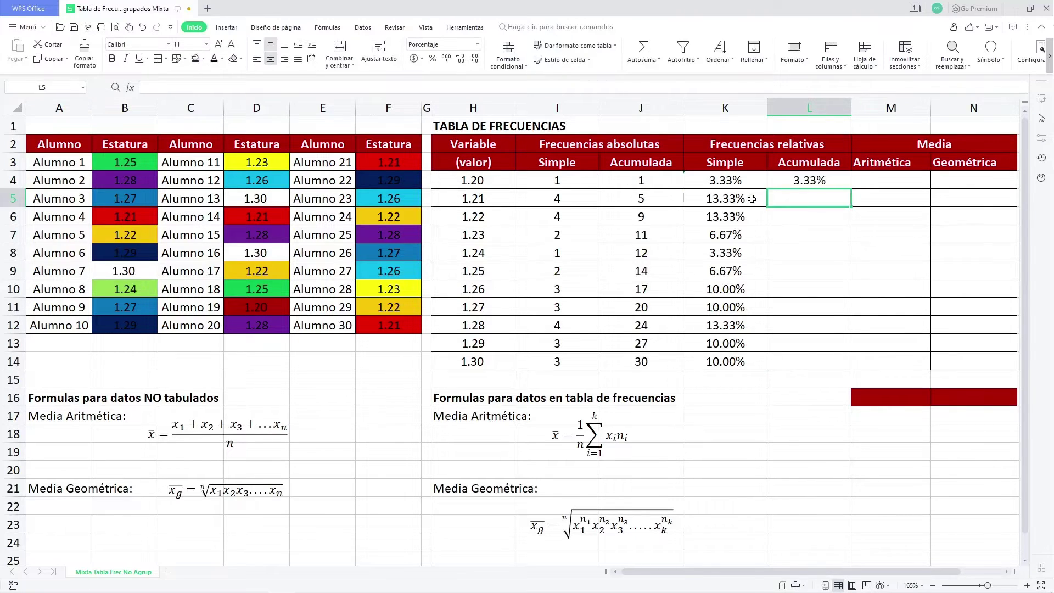
Enter the formula =L4+K5 in L5 to accumulate the relative frequencies.
{"action": "type", "text": "="}
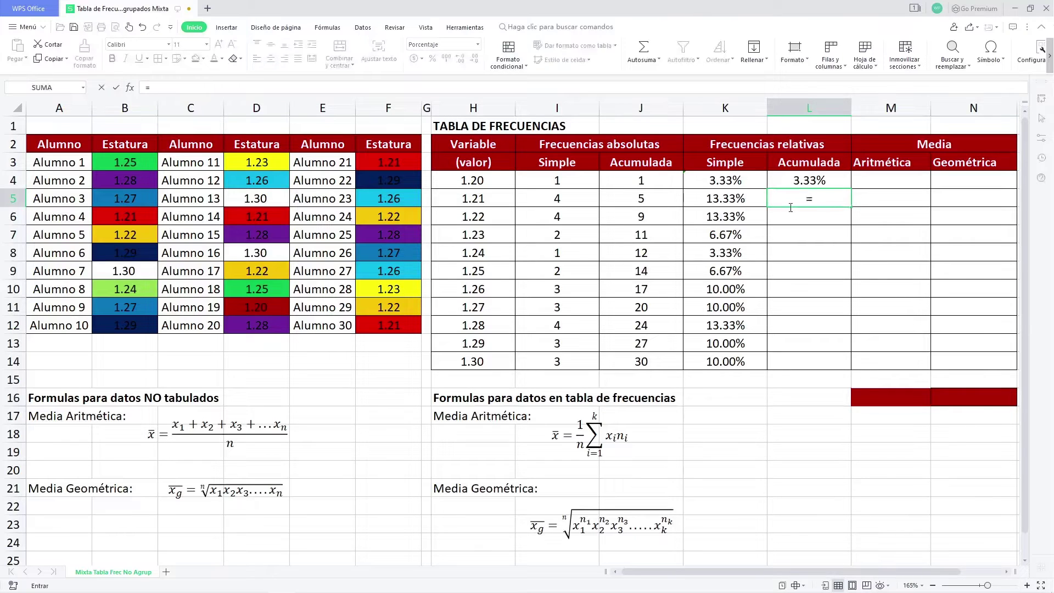
{"action": "left_click", "coordinate": [816, 181]}
{"action": "type", "text": "+"}
{"action": "left_click", "coordinate": [730, 198]}
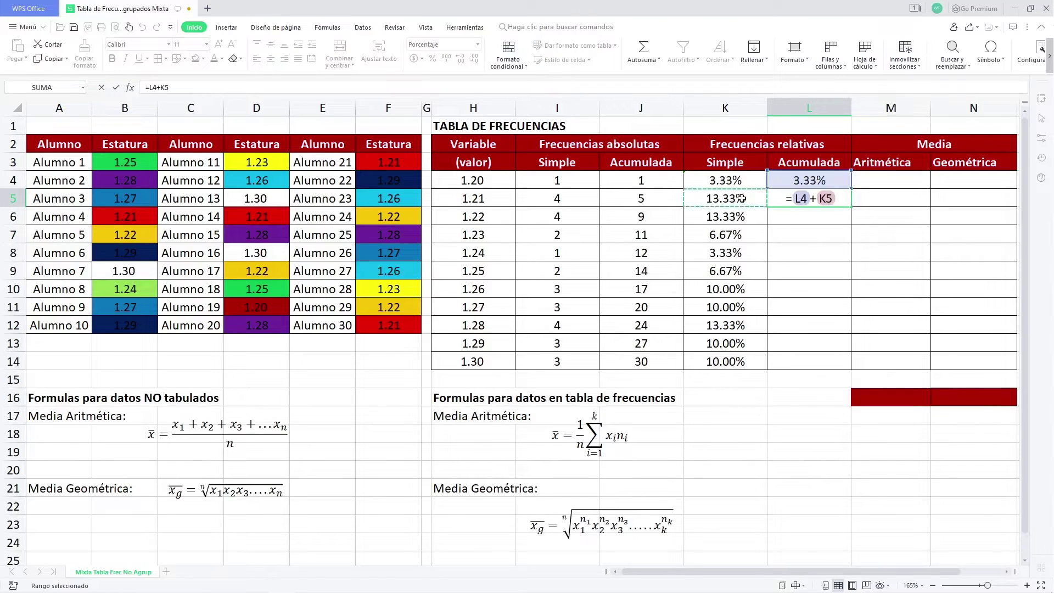
{"action": "key", "text": "Return"}
Fill the cumulative relative frequency formula from L5 down through L14.
{"action": "left_click", "coordinate": [832, 203]}
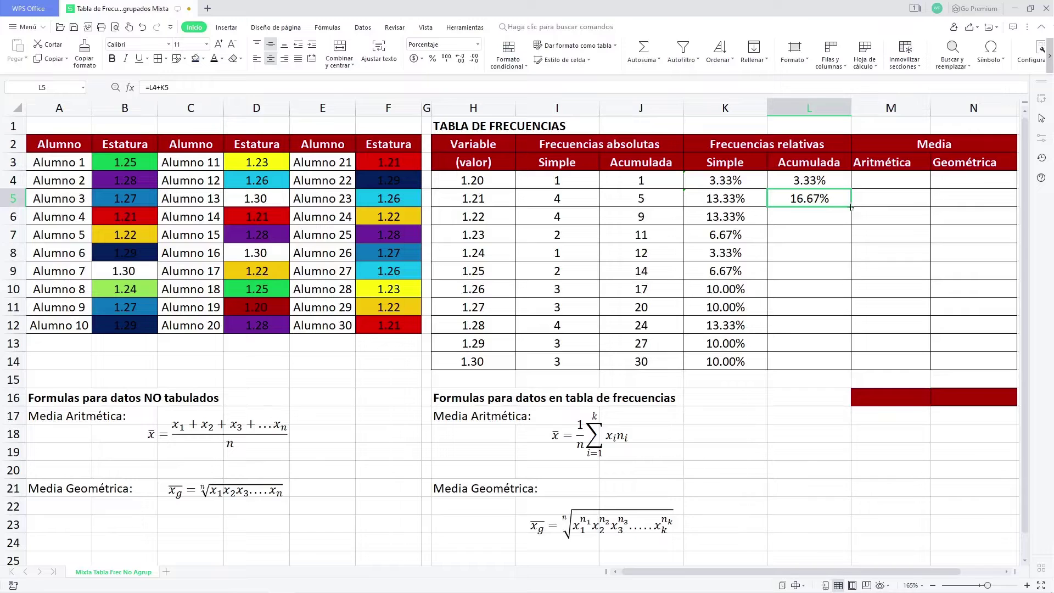
{"action": "left_click_drag", "start_coordinate": [850, 206], "coordinate": [840, 365]}
{"action": "left_click", "coordinate": [799, 361]}
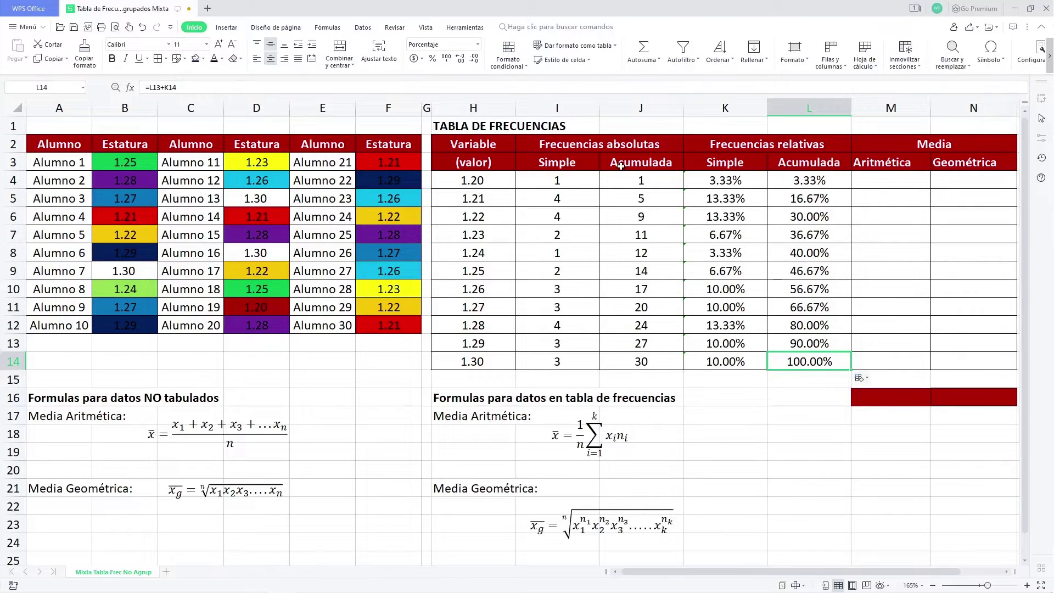
Review how the simple relative frequencies accumulate row by row, and examine the empty arithmetic and geometric mean columns.
{"action": "left_click", "coordinate": [725, 180]}
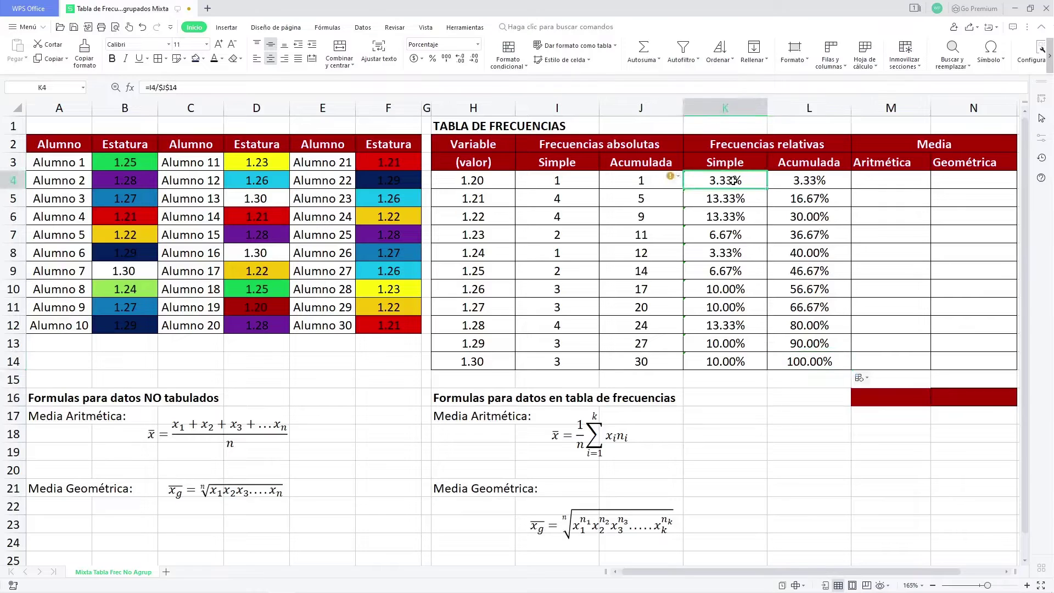
{"action": "left_click", "coordinate": [785, 178]}
{"action": "left_click", "coordinate": [726, 199]}
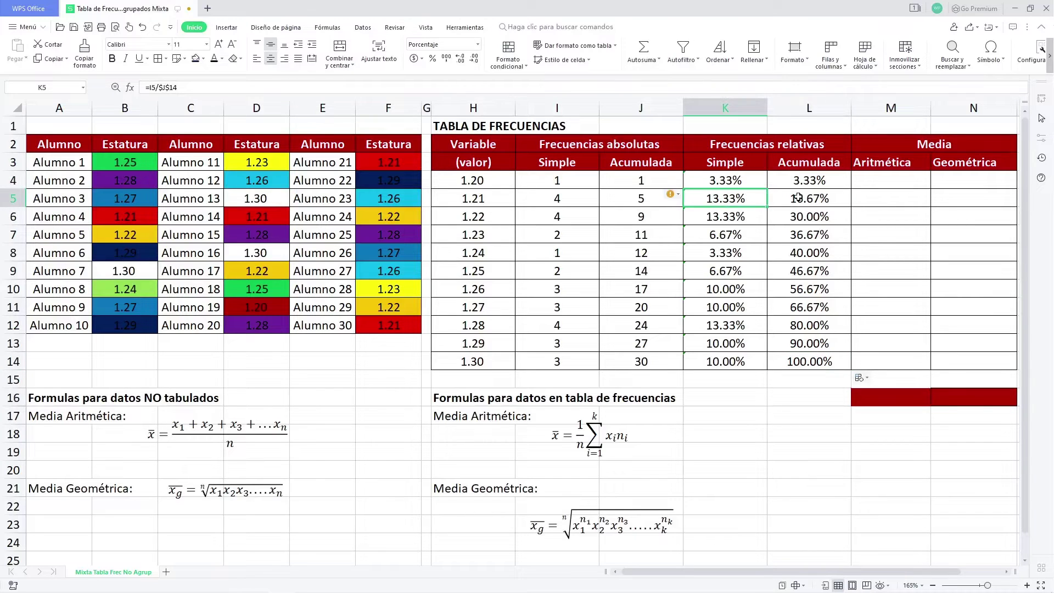
{"action": "left_click", "coordinate": [785, 199]}
{"action": "left_click_drag", "start_coordinate": [726, 198], "coordinate": [730, 343]}
{"action": "left_click", "coordinate": [793, 215]}
{"action": "left_click", "coordinate": [799, 343]}
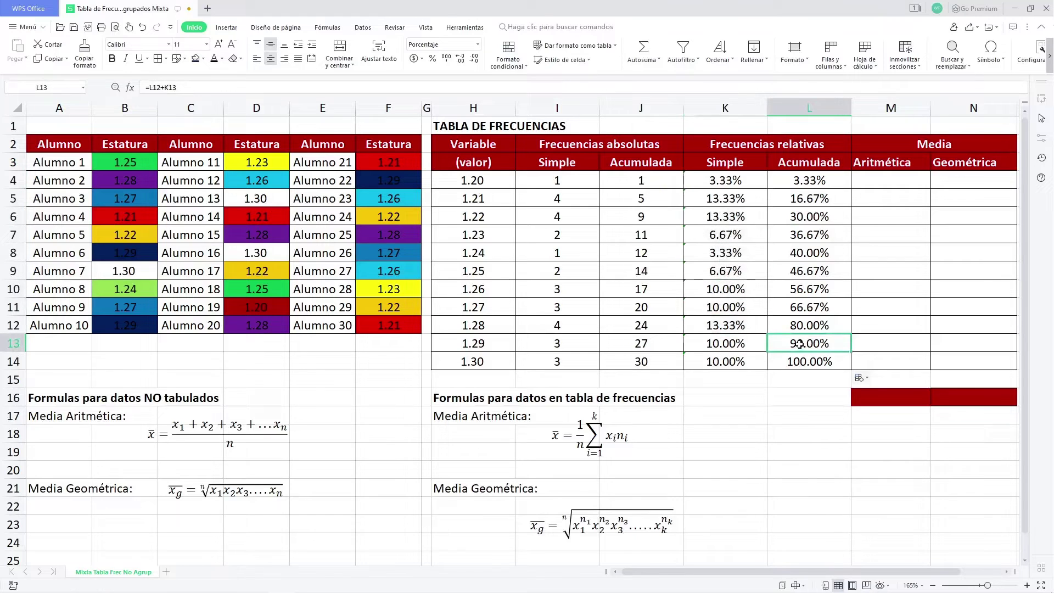
{"action": "left_click", "coordinate": [738, 362]}
{"action": "left_click", "coordinate": [818, 363]}
{"action": "left_click", "coordinate": [729, 184]}
{"action": "left_click_drag", "start_coordinate": [729, 184], "coordinate": [730, 356]}
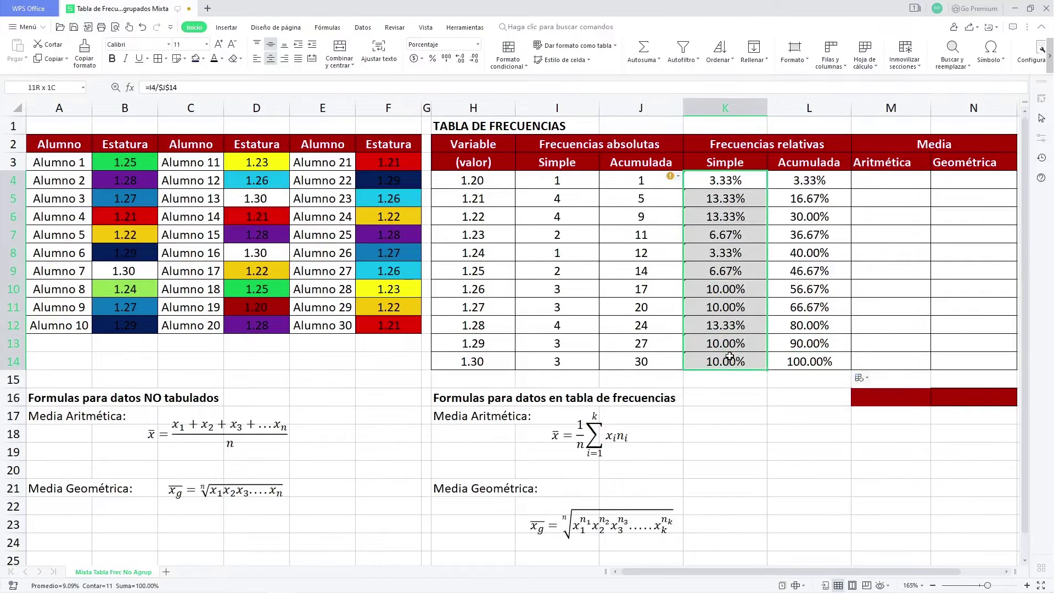
{"action": "left_click", "coordinate": [817, 362]}
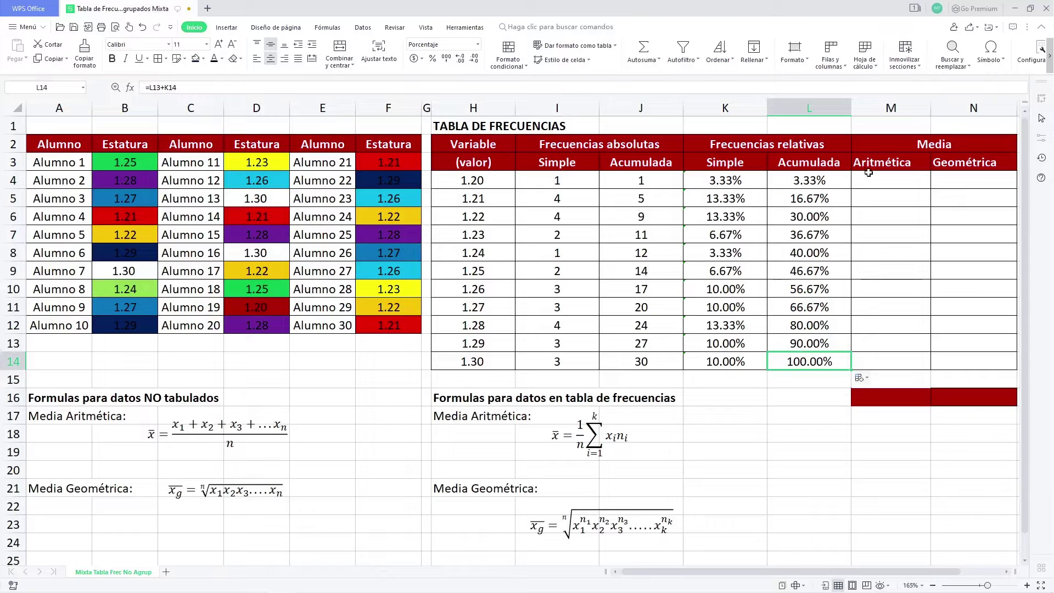
{"action": "left_click", "coordinate": [891, 163]}
{"action": "left_click", "coordinate": [920, 145]}
{"action": "left_click", "coordinate": [898, 161]}
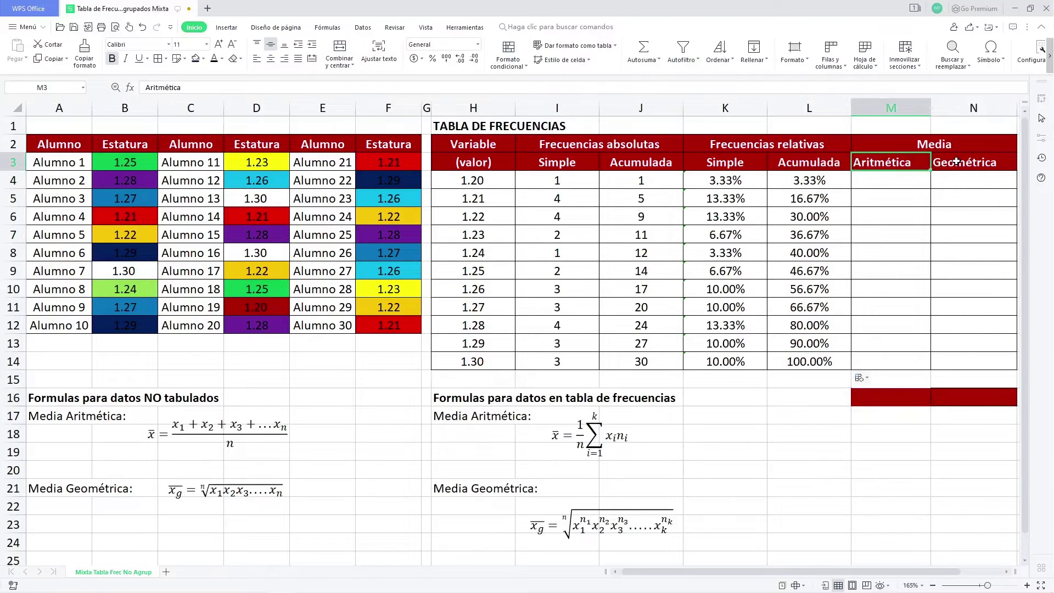
{"action": "key", "text": "Right"}
{"action": "left_click_drag", "start_coordinate": [878, 181], "coordinate": [966, 360]}
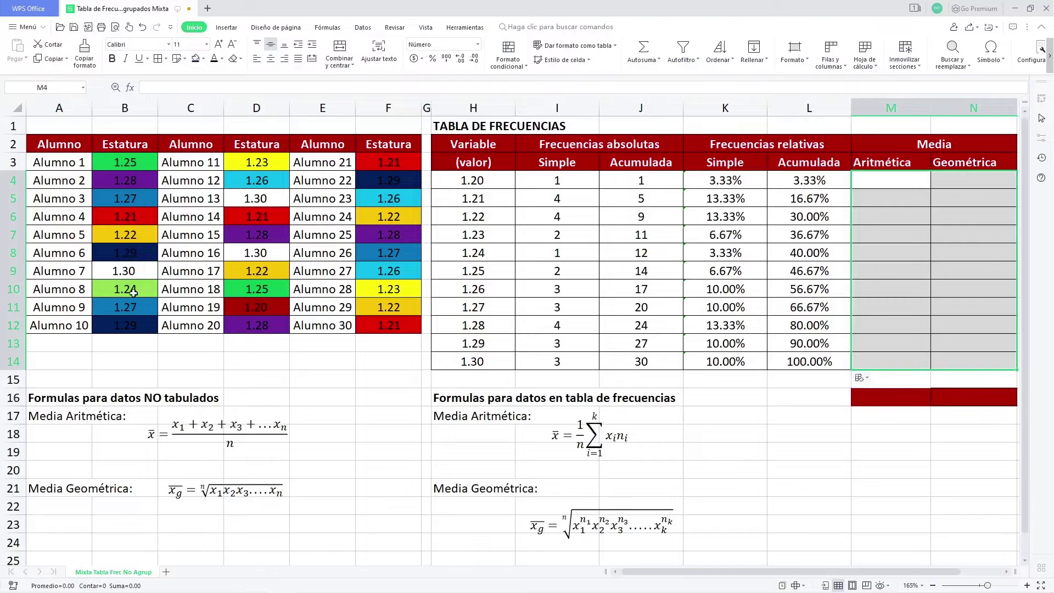
{"action": "left_click", "coordinate": [69, 396]}
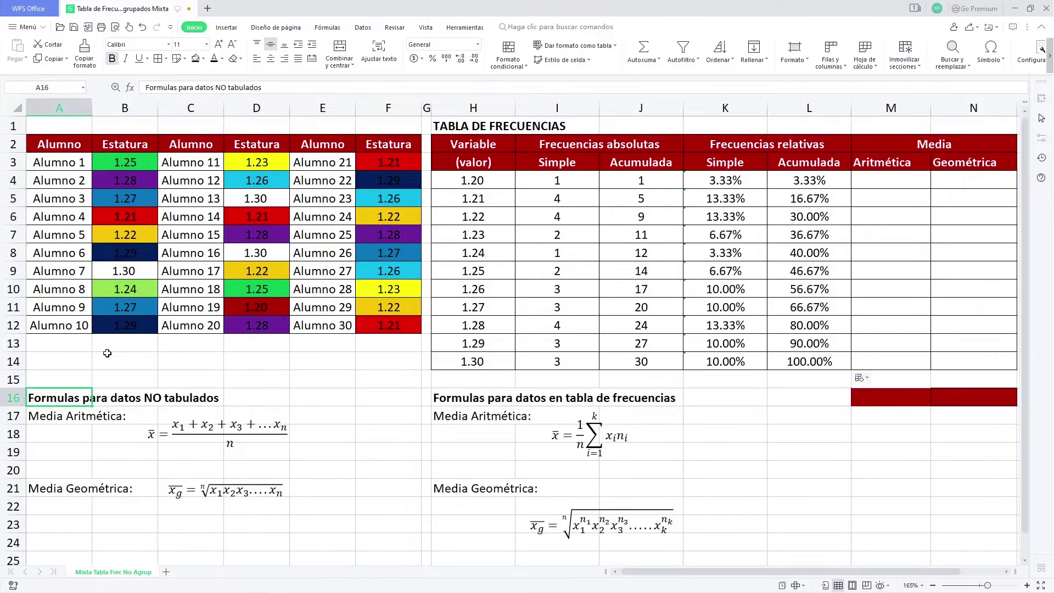
Remove the fill colour from the height cells B3:B12, D3:D12 and F3:F12.
{"action": "left_click_drag", "start_coordinate": [134, 165], "coordinate": [128, 326]}
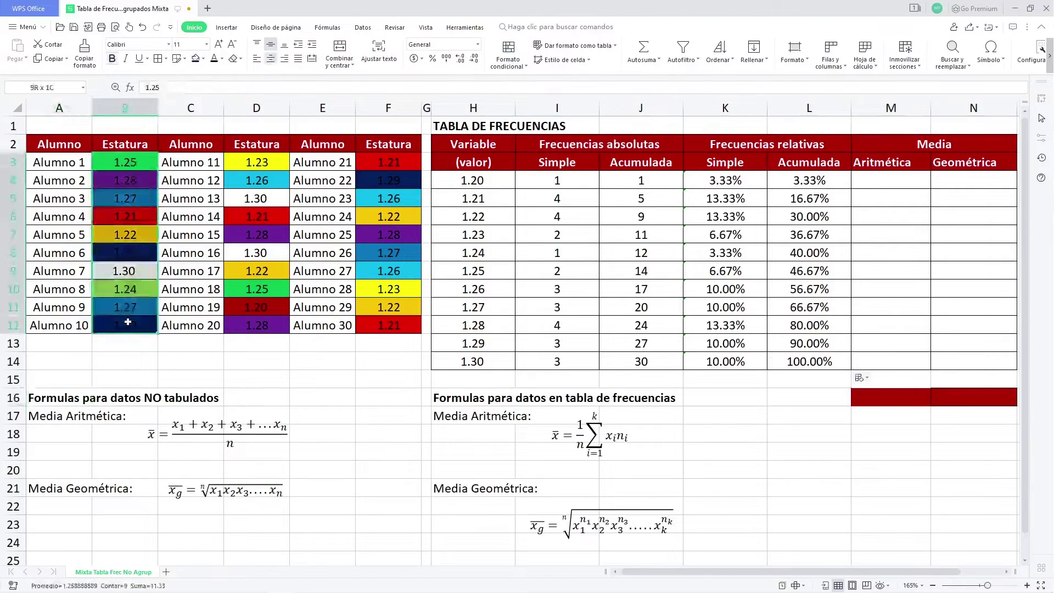
{"action": "left_click_drag", "start_coordinate": [256, 163], "coordinate": [258, 326]}
{"action": "left_click_drag", "start_coordinate": [396, 162], "coordinate": [399, 324]}
{"action": "left_click", "coordinate": [203, 58]}
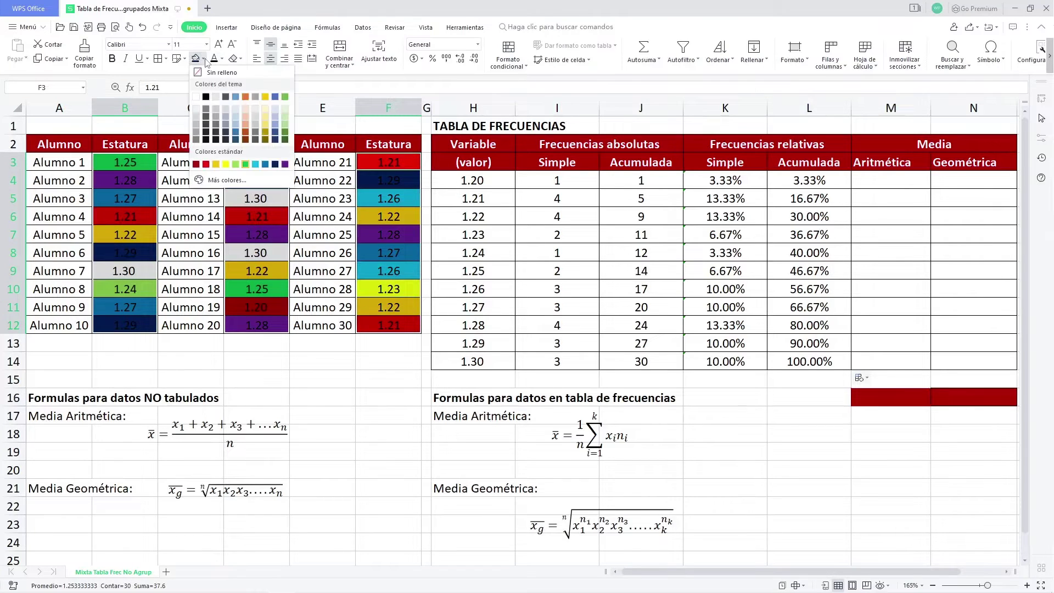
{"action": "left_click", "coordinate": [209, 70]}
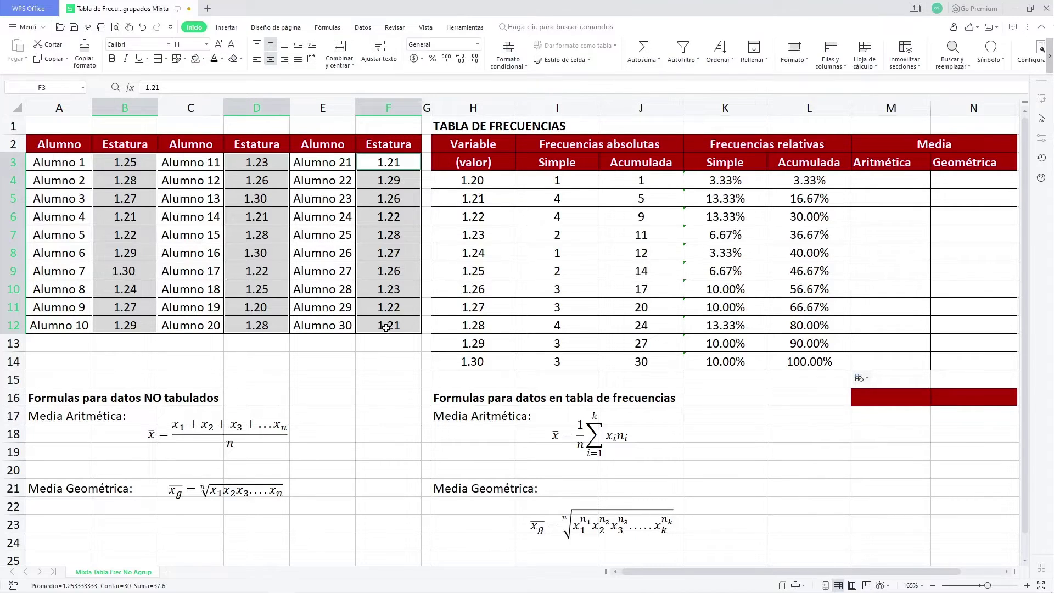
{"action": "left_click", "coordinate": [173, 426]}
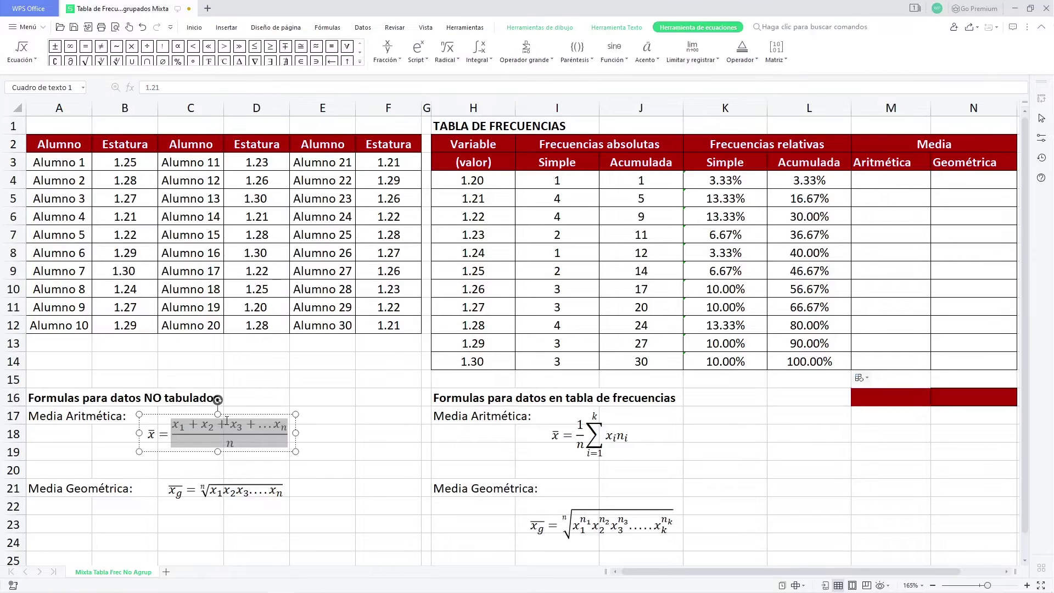
{"action": "left_click_drag", "start_coordinate": [130, 162], "coordinate": [129, 308]}
{"action": "left_click_drag", "start_coordinate": [258, 164], "coordinate": [261, 299]}
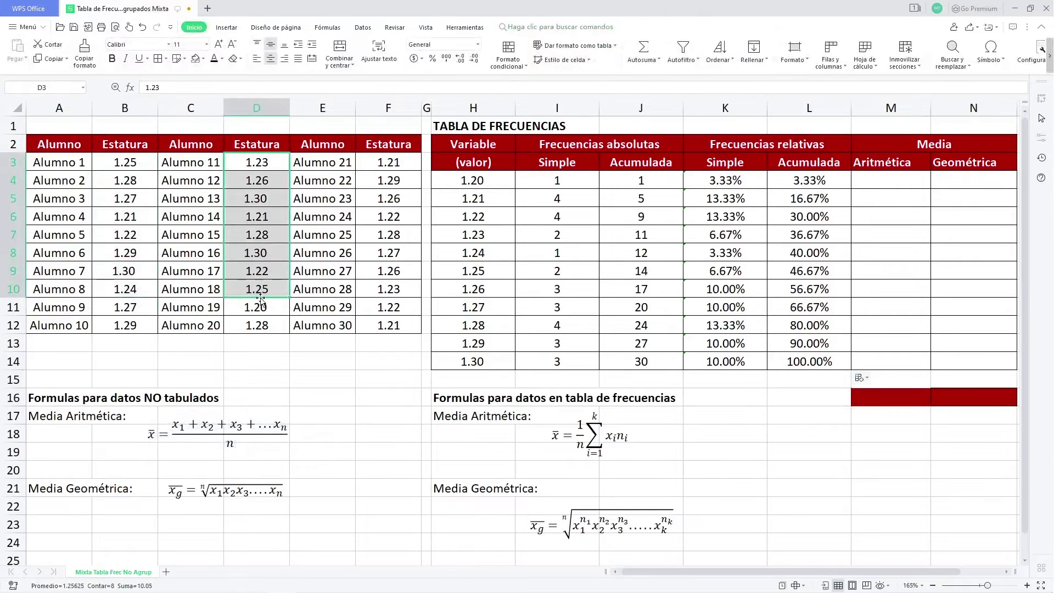
{"action": "left_click", "coordinate": [232, 443]}
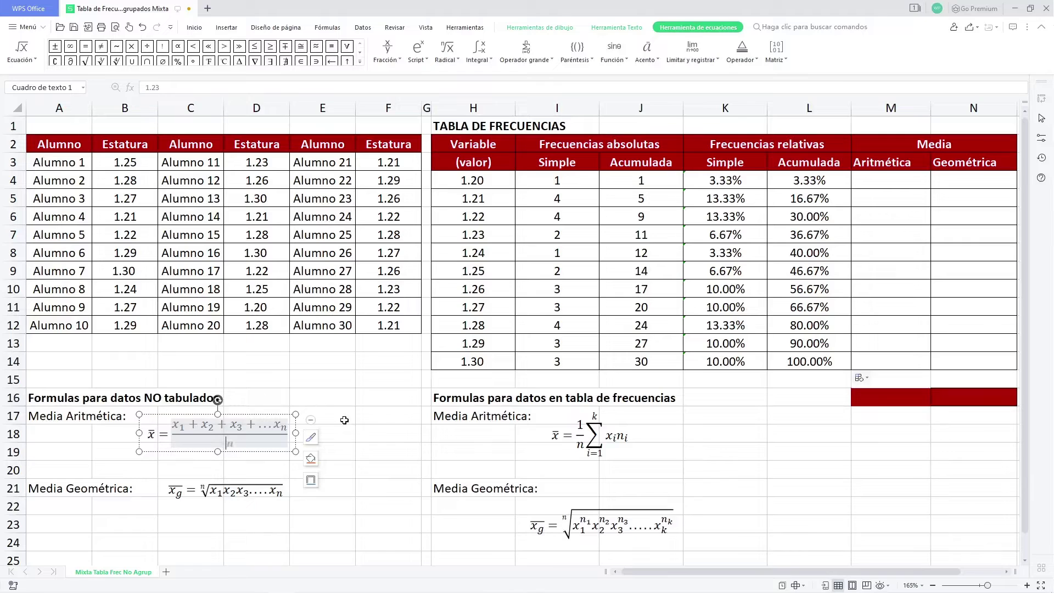
Sum all the students' heights in E16 with =SUMA(B3:B12,D3:D12,F3:F12).
{"action": "left_click", "coordinate": [343, 401]}
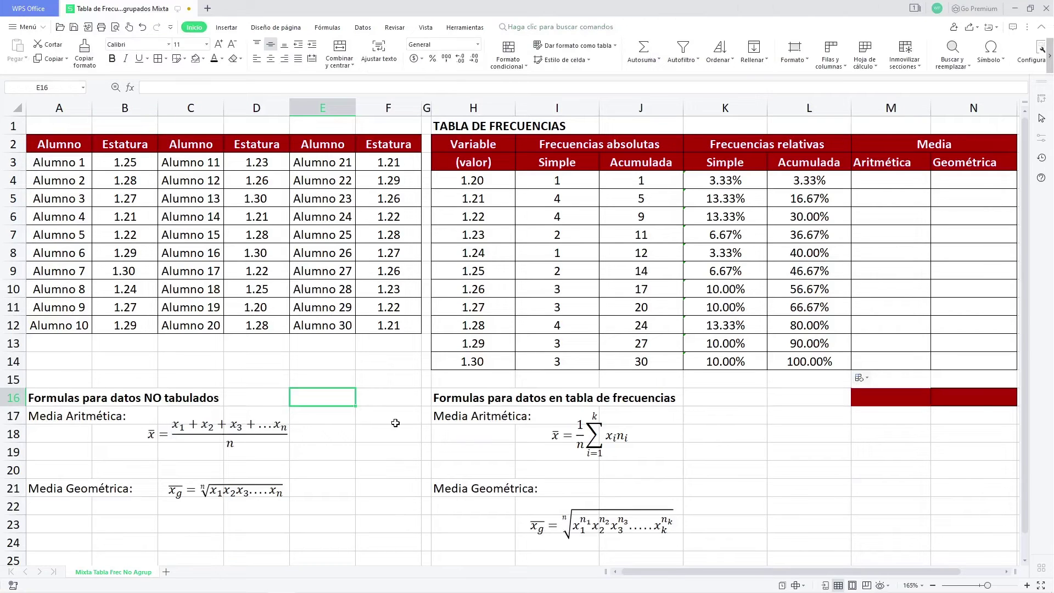
{"action": "type", "text": "=Sum"}
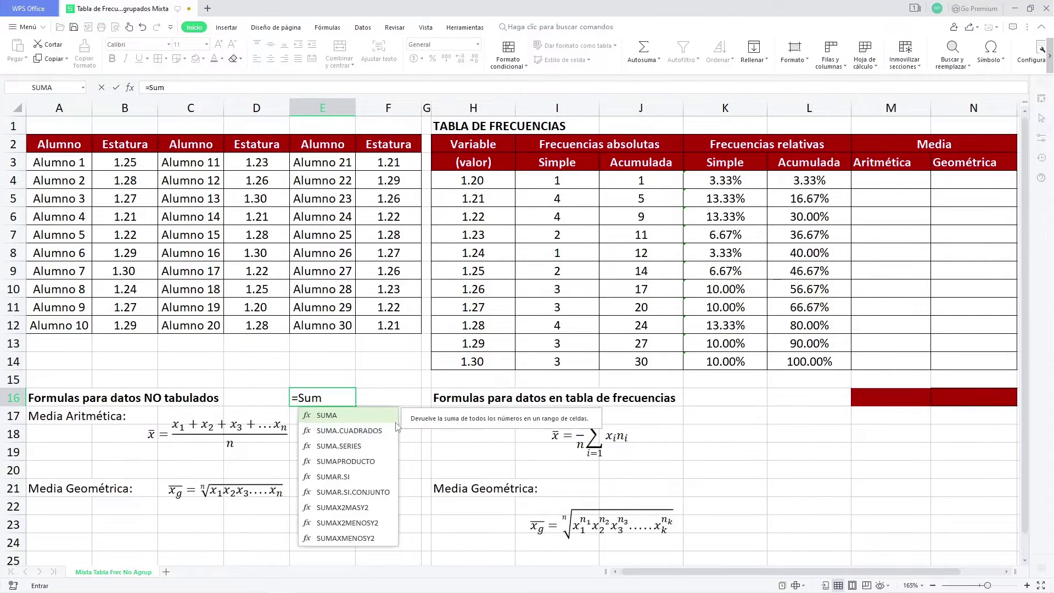
{"action": "key", "text": "Tab"}
{"action": "left_click_drag", "start_coordinate": [126, 164], "coordinate": [144, 327]}
{"action": "type", "text": ","}
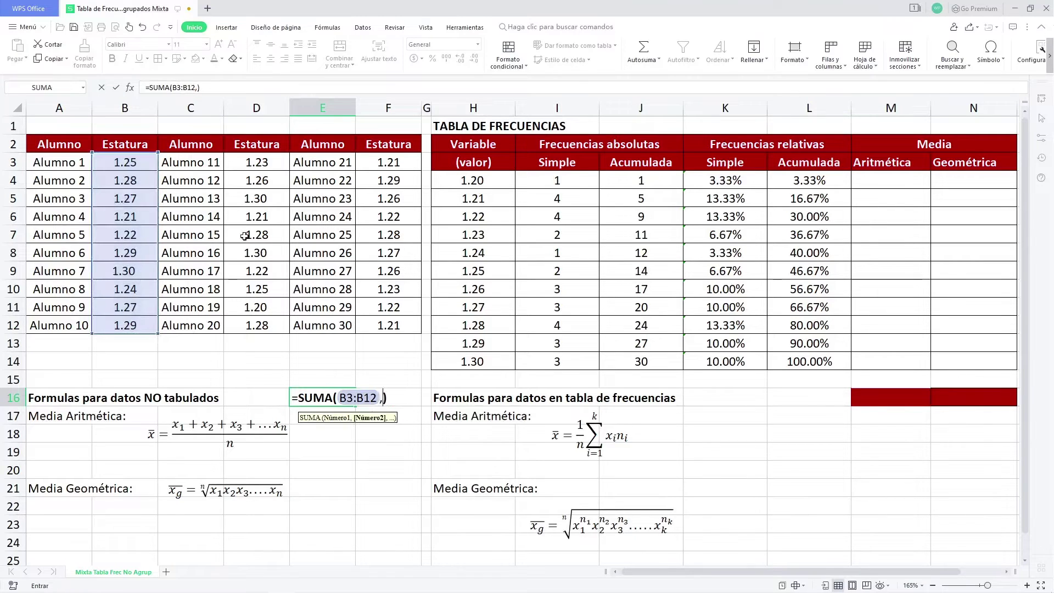
{"action": "left_click_drag", "start_coordinate": [258, 162], "coordinate": [257, 325]}
{"action": "type", "text": ","}
{"action": "left_click_drag", "start_coordinate": [382, 163], "coordinate": [384, 327]}
{"action": "key", "text": "Return"}
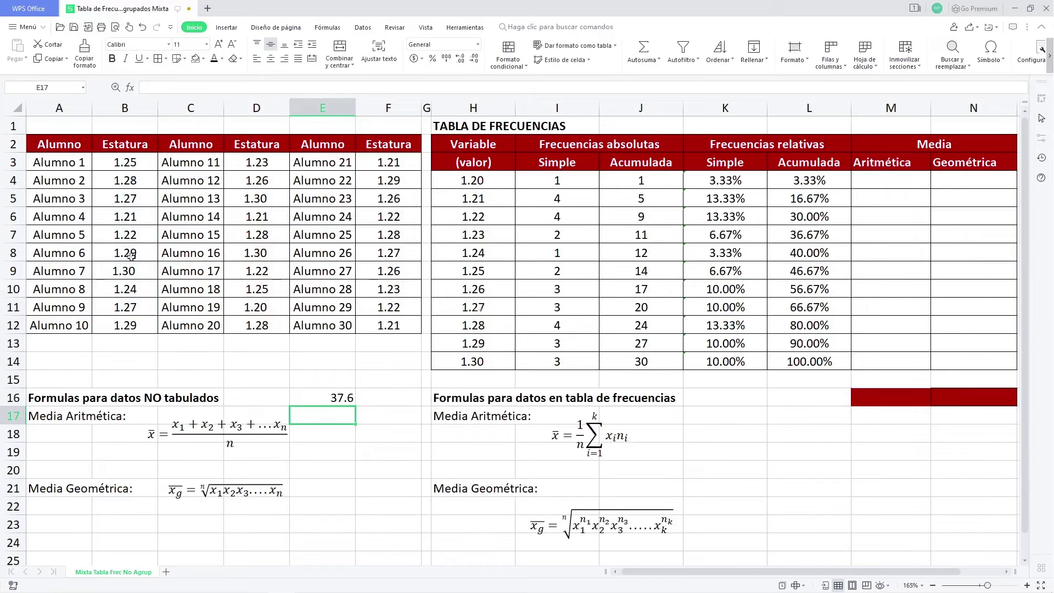
{"action": "left_click_drag", "start_coordinate": [130, 163], "coordinate": [130, 325]}
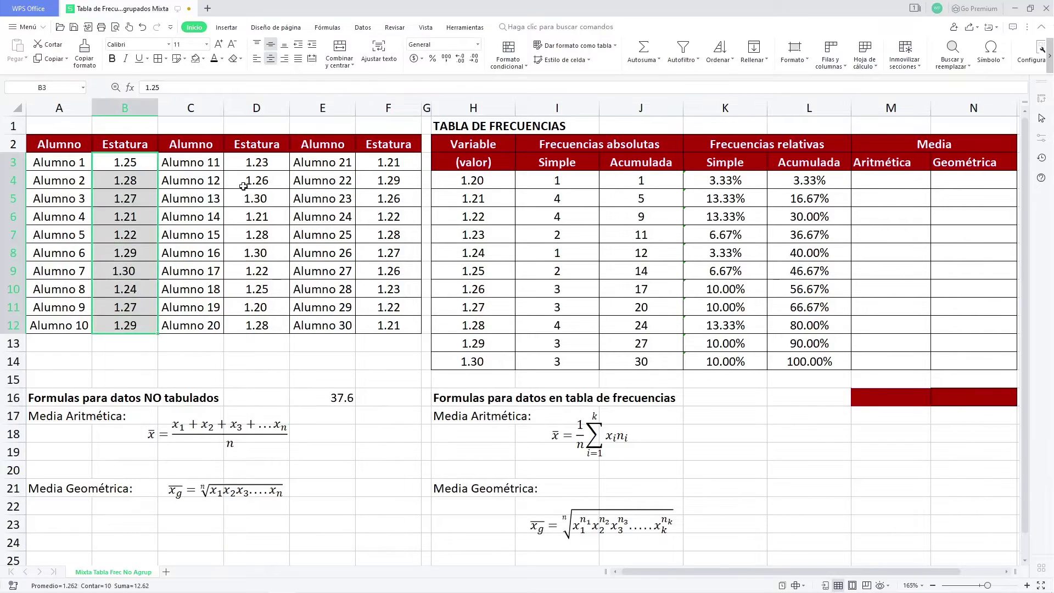
{"action": "left_click_drag", "start_coordinate": [257, 162], "coordinate": [261, 327]}
{"action": "left_click_drag", "start_coordinate": [383, 160], "coordinate": [382, 308]}
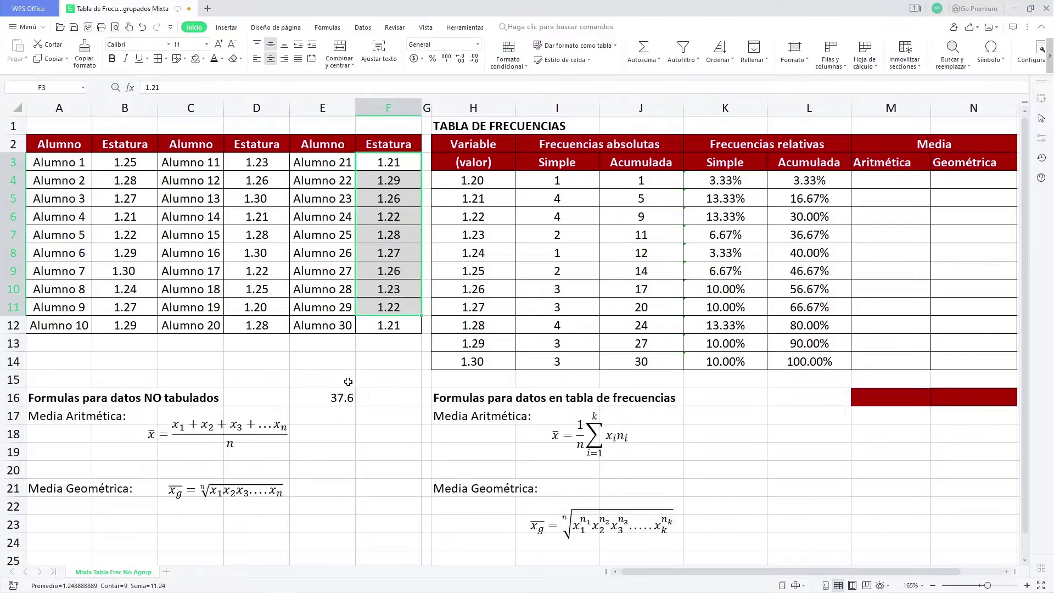
{"action": "left_click", "coordinate": [349, 394]}
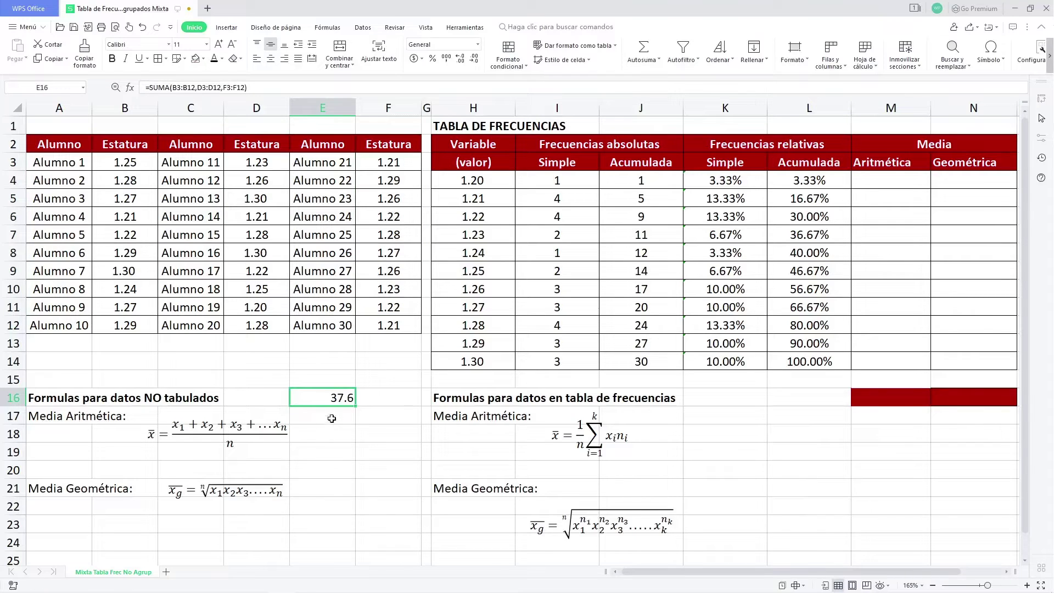
{"action": "left_click", "coordinate": [340, 330]}
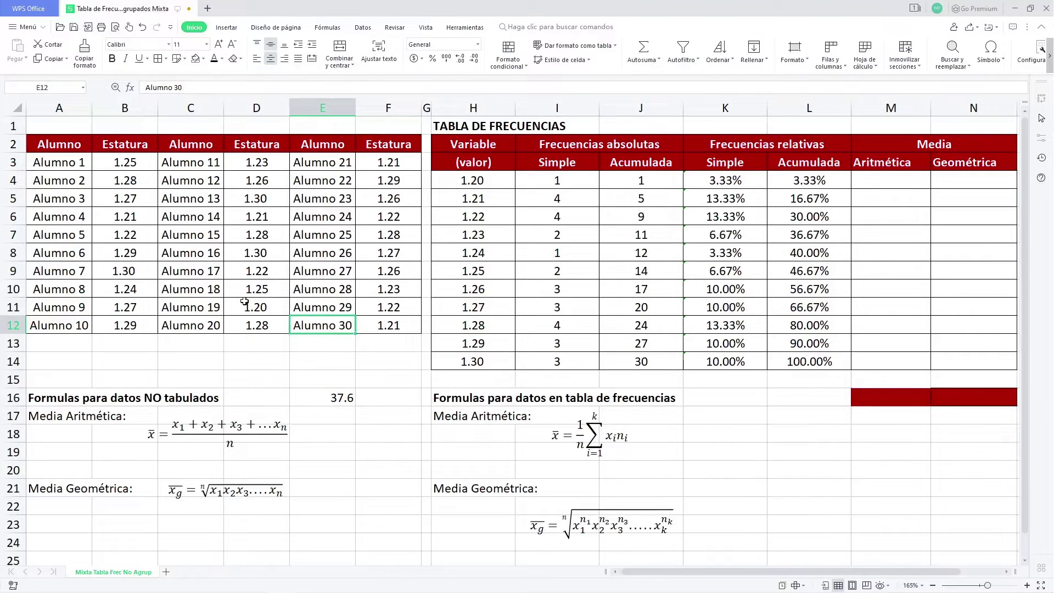
Count all the height values in E17 with =CONTAR(B3:B12,D3:D12,F3:F12).
{"action": "left_click", "coordinate": [346, 415]}
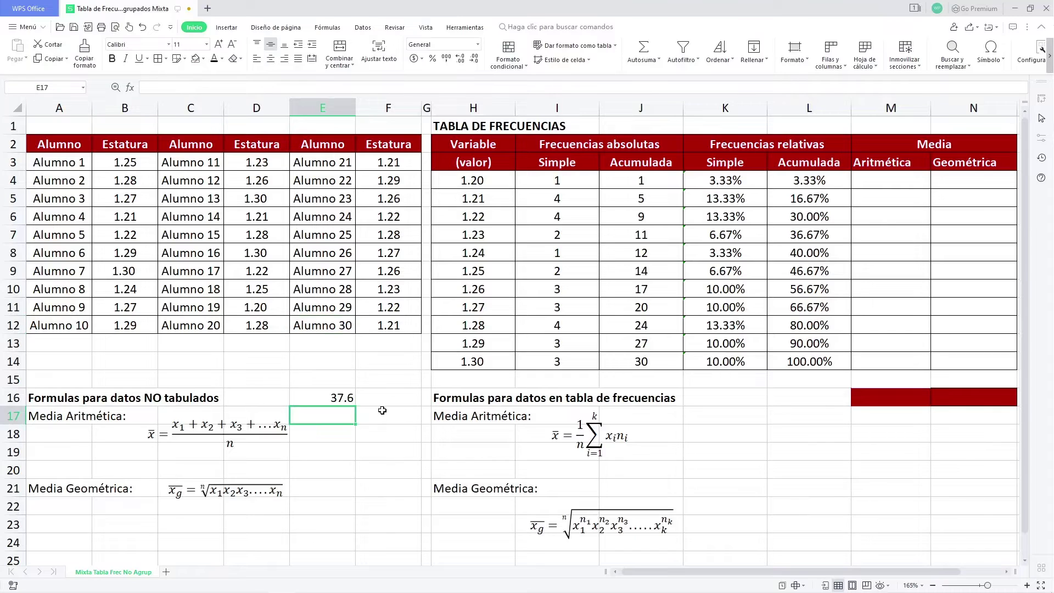
{"action": "type", "text": "=Con"}
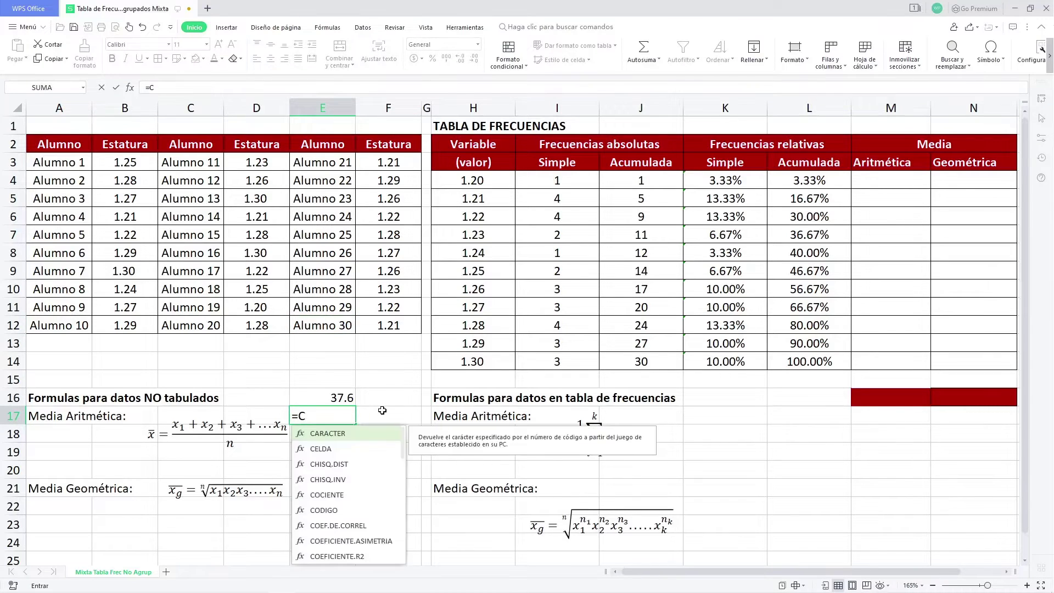
{"action": "key", "text": "Down"}
{"action": "key", "text": "Down"}
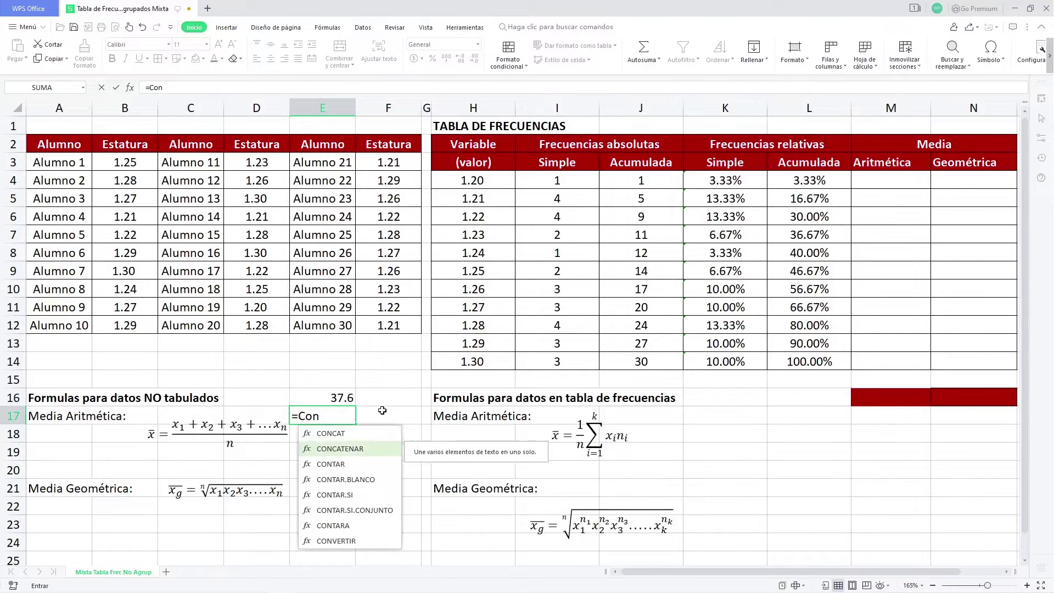
{"action": "key", "text": "Tab"}
{"action": "left_click_drag", "start_coordinate": [132, 162], "coordinate": [129, 325]}
{"action": "type", "text": ","}
{"action": "left_click_drag", "start_coordinate": [242, 163], "coordinate": [275, 329]}
{"action": "type", "text": ","}
{"action": "left_click_drag", "start_coordinate": [384, 163], "coordinate": [391, 329]}
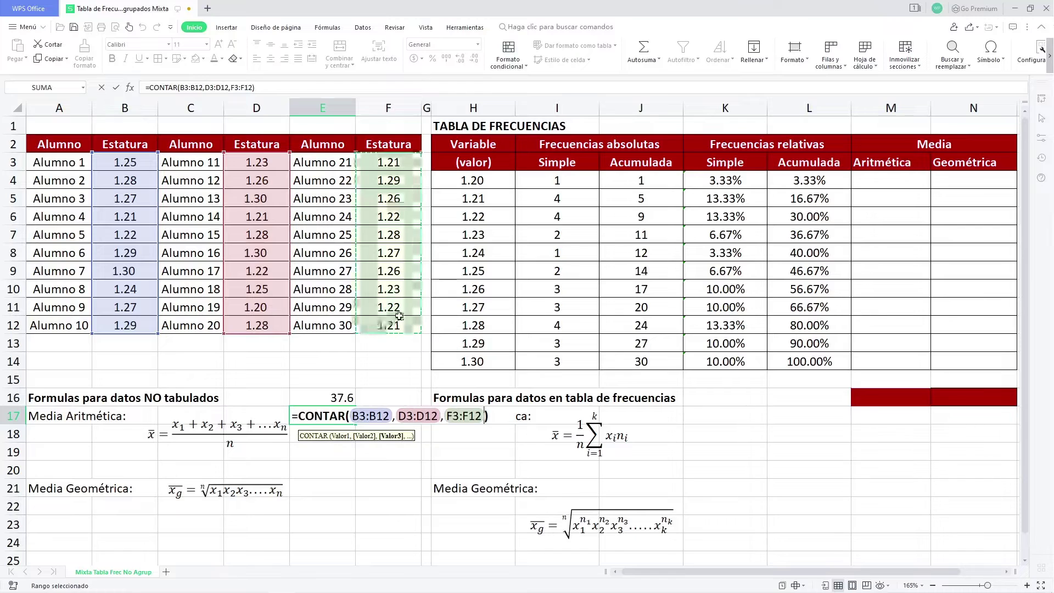
{"action": "key", "text": "Return"}
{"action": "left_click", "coordinate": [345, 415]}
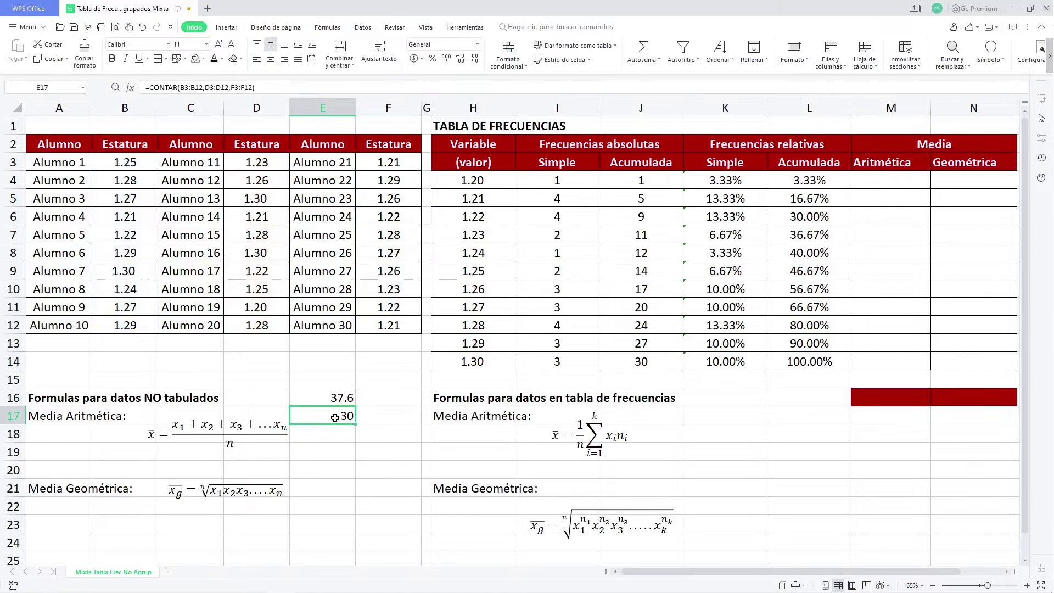
Calculate the untabulated arithmetic mean in E18 by dividing the sum by the count with =E16/E17.
{"action": "left_click", "coordinate": [340, 398]}
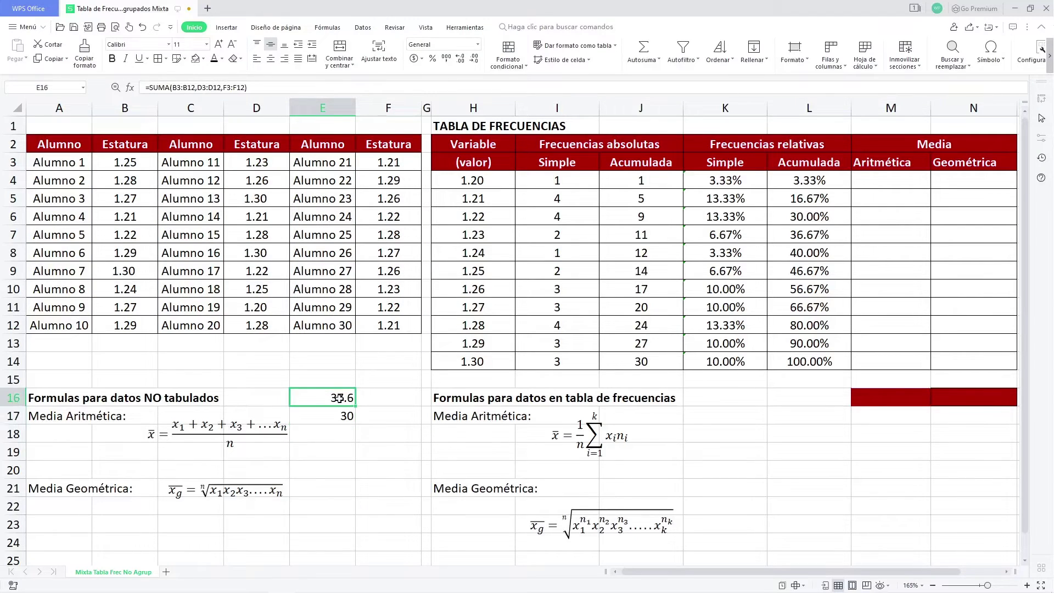
{"action": "left_click_drag", "start_coordinate": [174, 423], "coordinate": [287, 426]}
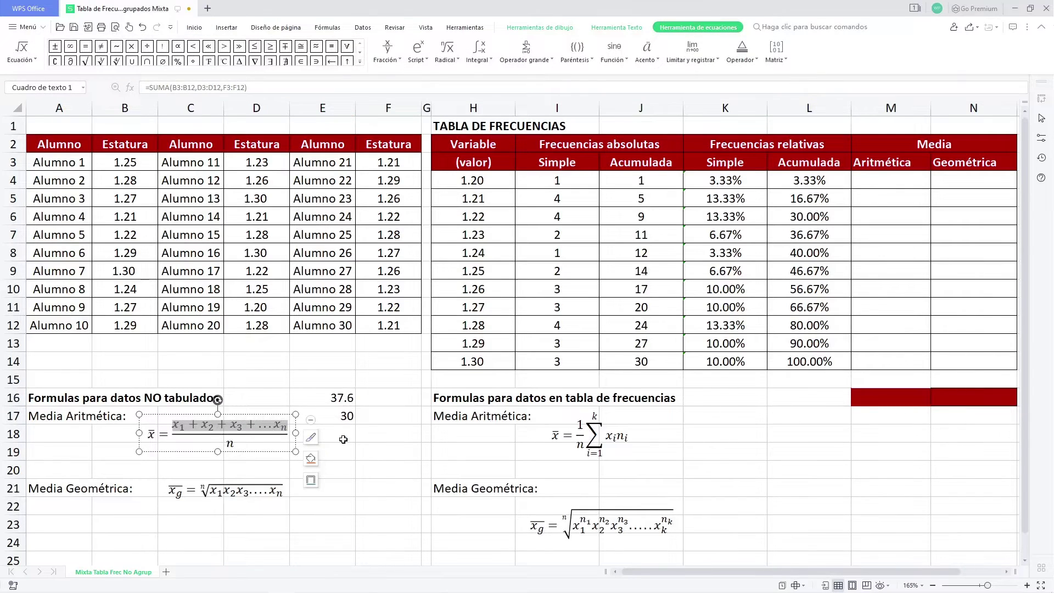
{"action": "left_click", "coordinate": [343, 440]}
{"action": "type", "text": "="}
{"action": "left_click", "coordinate": [347, 397]}
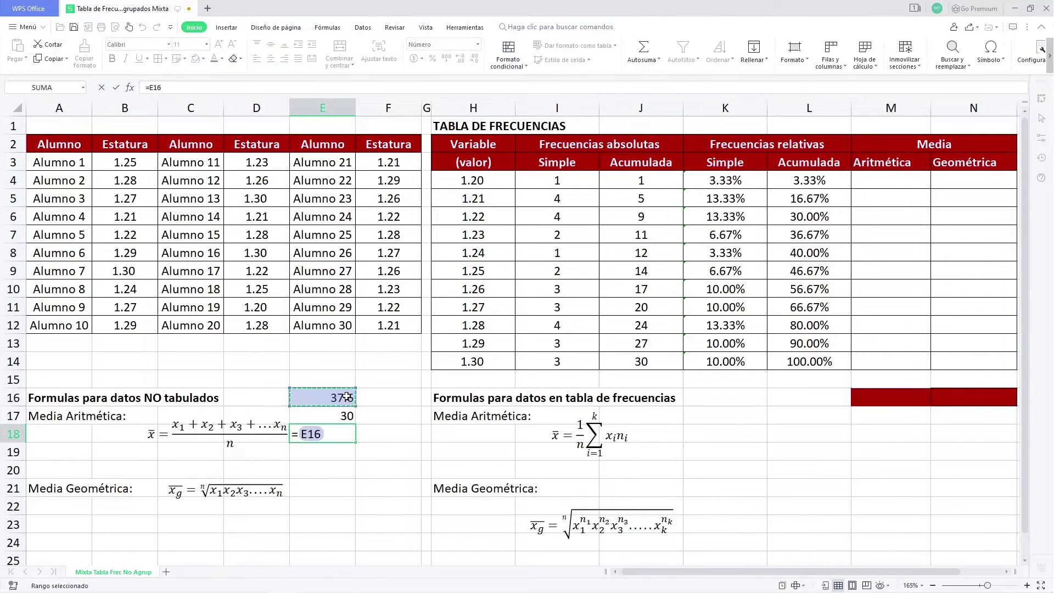
{"action": "type", "text": "/"}
{"action": "left_click", "coordinate": [335, 415]}
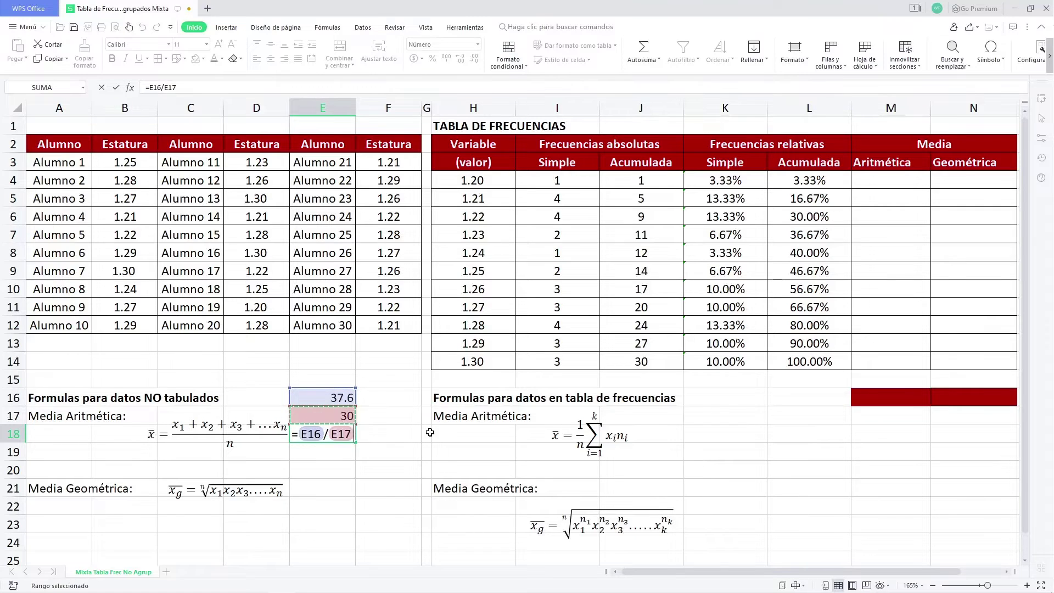
{"action": "key", "text": "Return"}
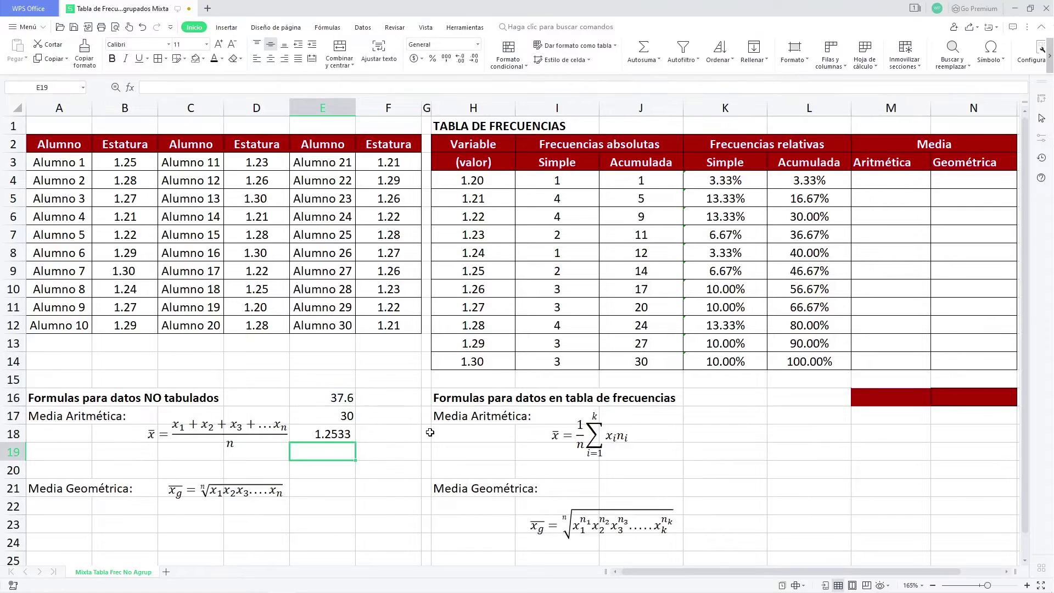
Examine the untabulated geometric mean formula, relating the product under the root to the heights and its index to the number of values.
{"action": "left_click", "coordinate": [332, 481]}
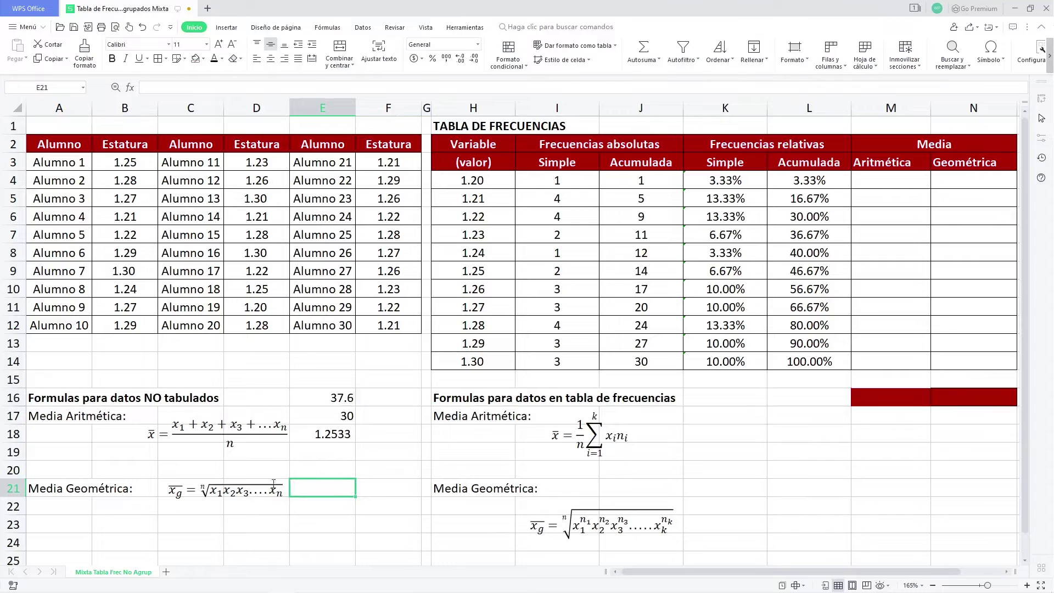
{"action": "left_click", "coordinate": [214, 494]}
{"action": "key", "text": "shift+Right"}
{"action": "key", "text": "shift+Right"}
{"action": "key", "text": "shift+Right"}
{"action": "key", "text": "shift+Right"}
{"action": "key", "text": "shift+Right"}
{"action": "key", "text": "shift+Right"}
{"action": "key", "text": "shift+Right"}
{"action": "key", "text": "shift+Right"}
{"action": "key", "text": "shift+Right"}
{"action": "key", "text": "shift+Right"}
{"action": "key", "text": "shift+Right"}
{"action": "key", "text": "shift+Right"}
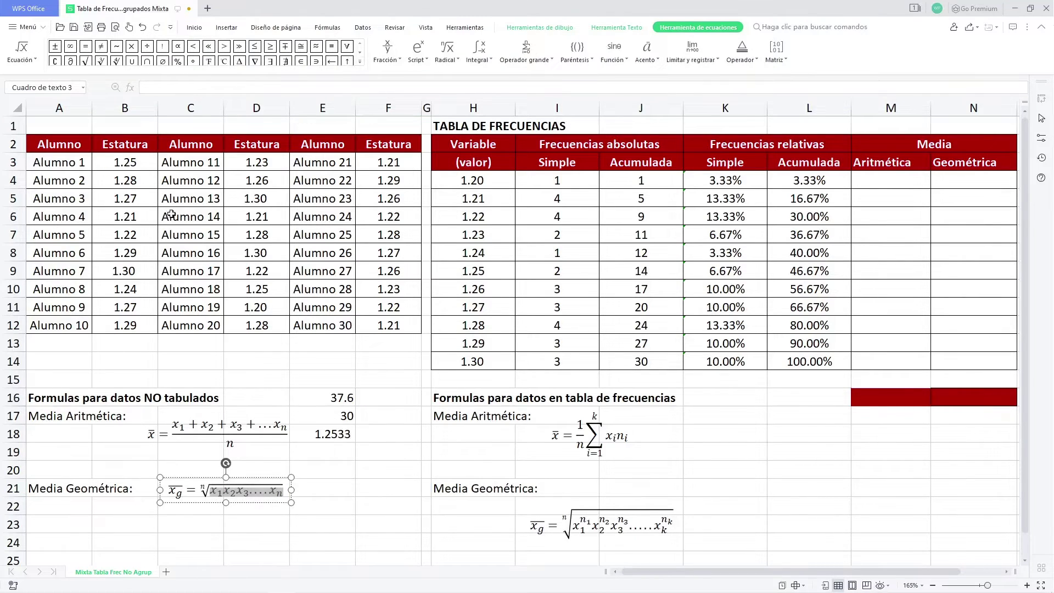
{"action": "left_click", "coordinate": [125, 168]}
{"action": "left_click_drag", "start_coordinate": [137, 166], "coordinate": [143, 202]}
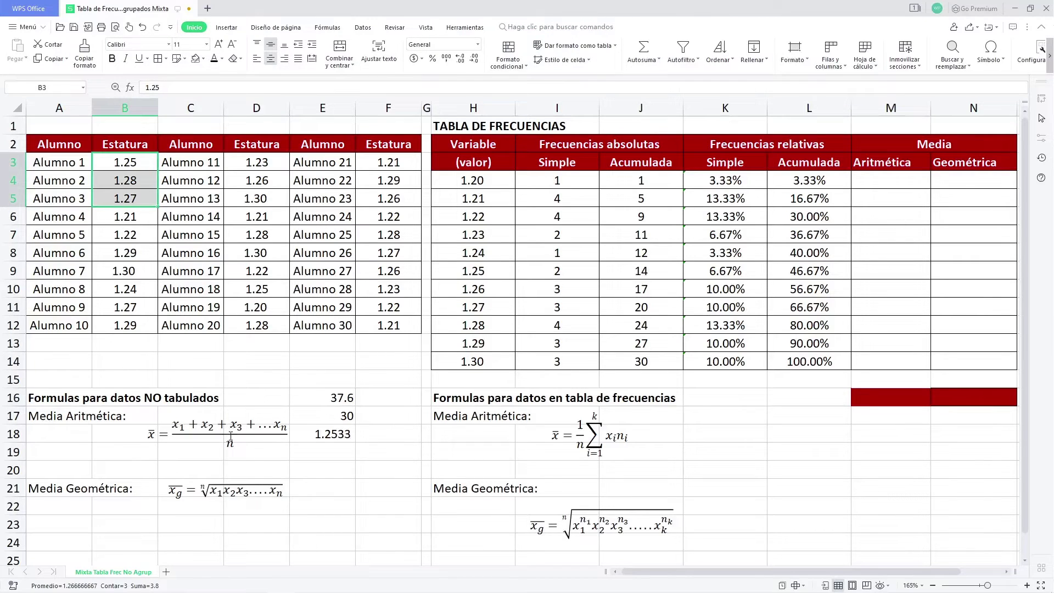
{"action": "left_click_drag", "start_coordinate": [210, 492], "coordinate": [284, 491]}
{"action": "left_click", "coordinate": [202, 486]}
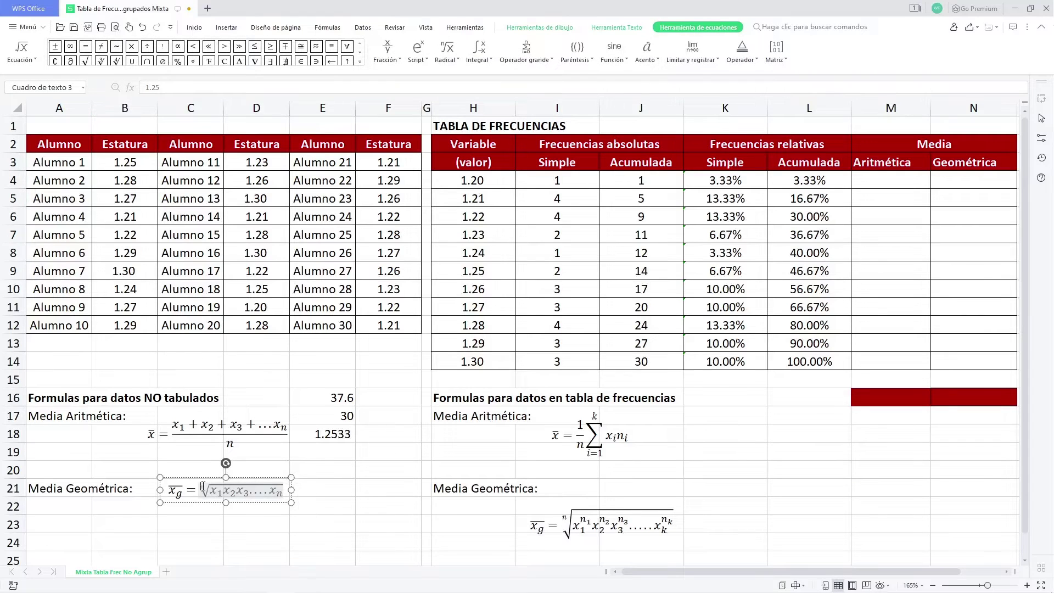
{"action": "type", "text": "n"}
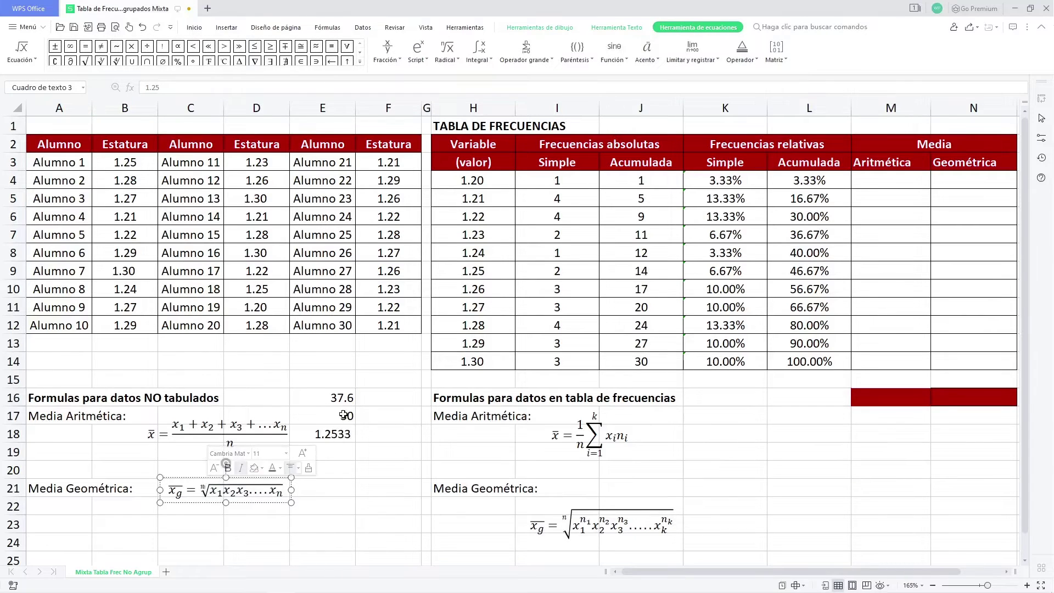
Multiply all the students' heights together in E21 with =PRODUCTO(B3:B12,D3:D12,F3:F12).
{"action": "left_click", "coordinate": [337, 490]}
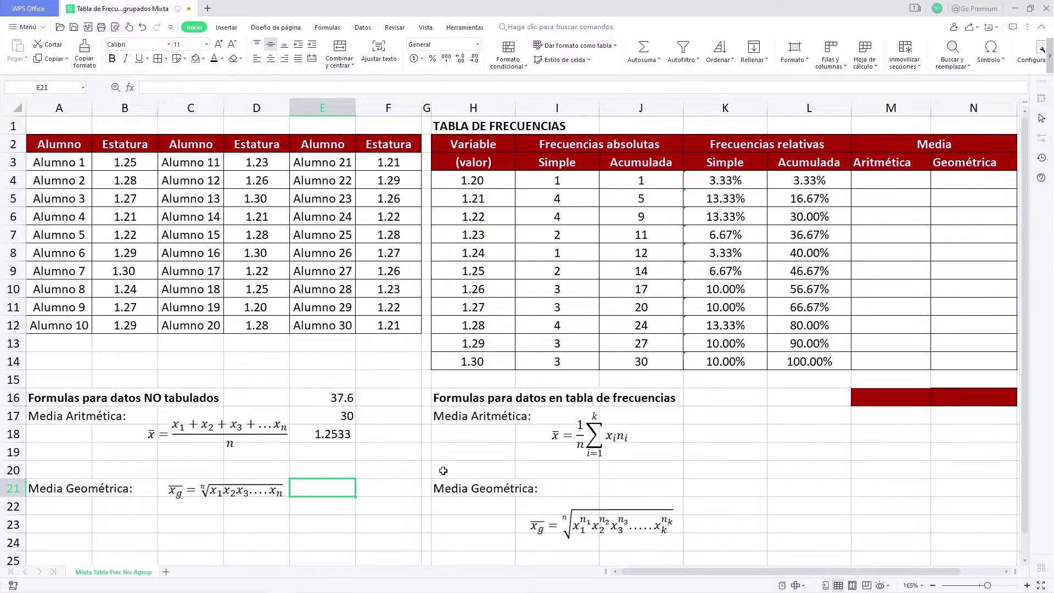
{"action": "type", "text": "=Pro"}
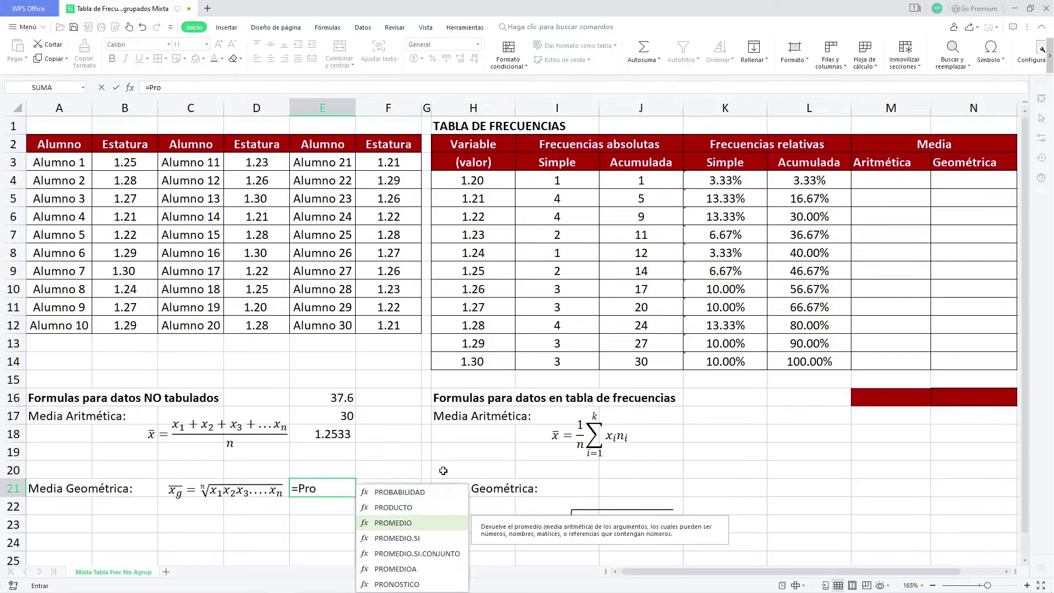
{"action": "key", "text": "Up"}
{"action": "key", "text": "Tab"}
{"action": "left_click_drag", "start_coordinate": [133, 161], "coordinate": [129, 323]}
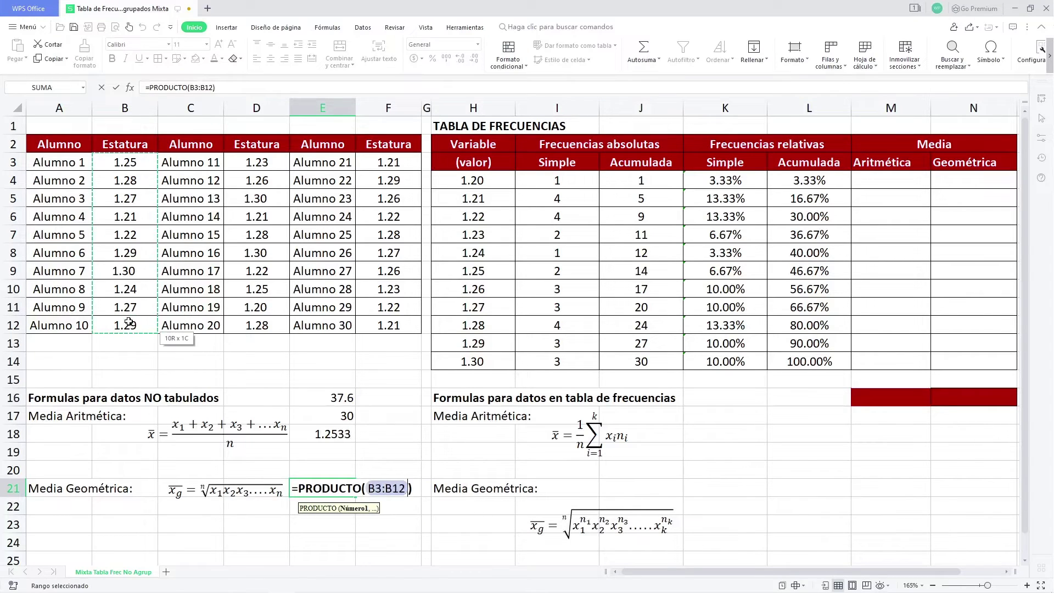
{"action": "type", "text": ","}
{"action": "left_click_drag", "start_coordinate": [256, 162], "coordinate": [250, 317]}
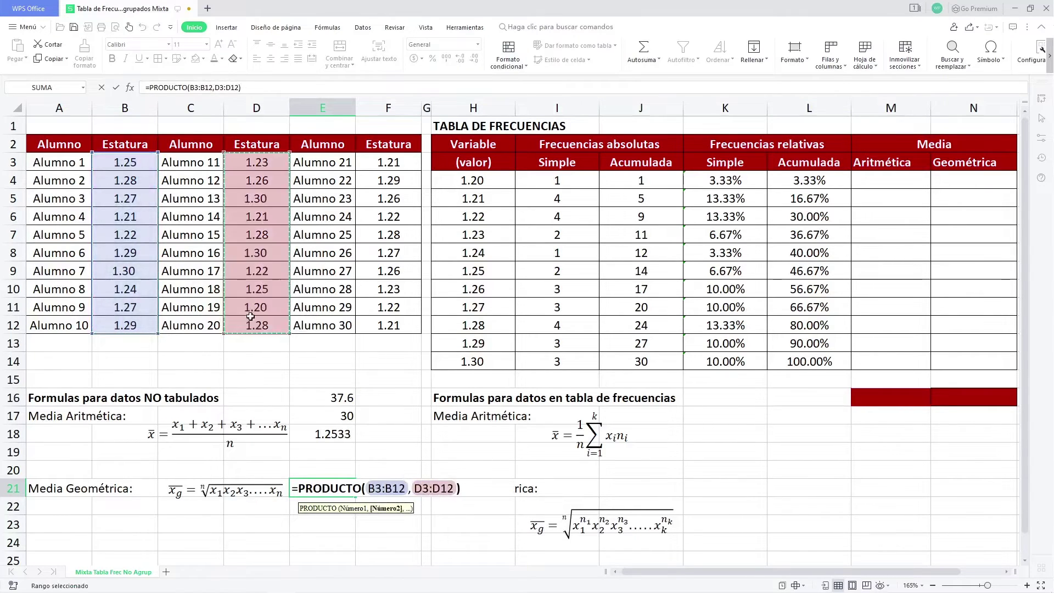
{"action": "type", "text": ","}
{"action": "left_click_drag", "start_coordinate": [379, 162], "coordinate": [375, 319]}
{"action": "key", "text": "Return"}
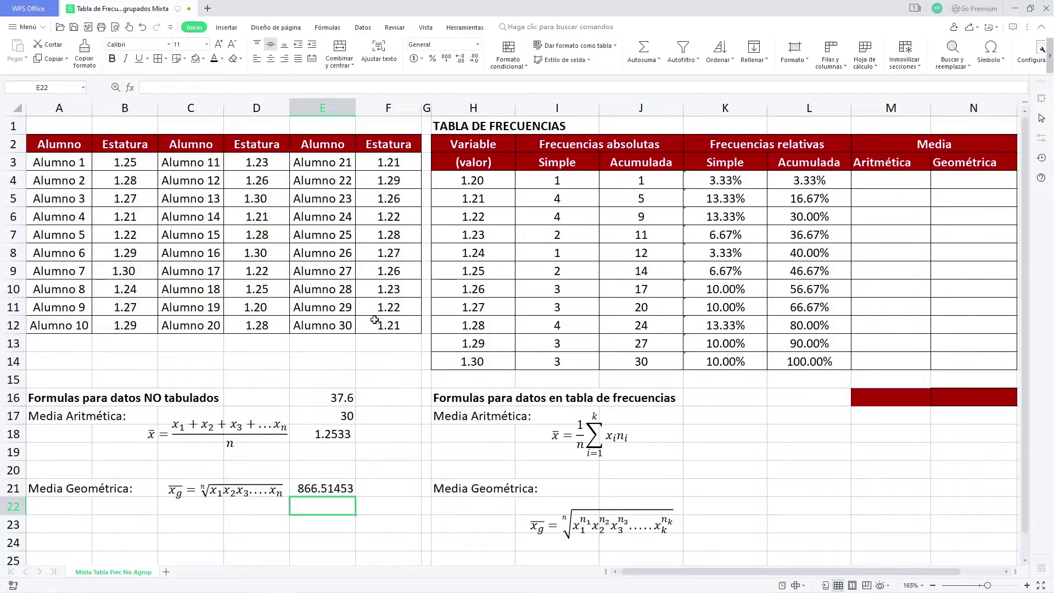
Review the product in E21 against the first heights in column B and the terms under the root of the geometric mean formula.
{"action": "left_click", "coordinate": [338, 488]}
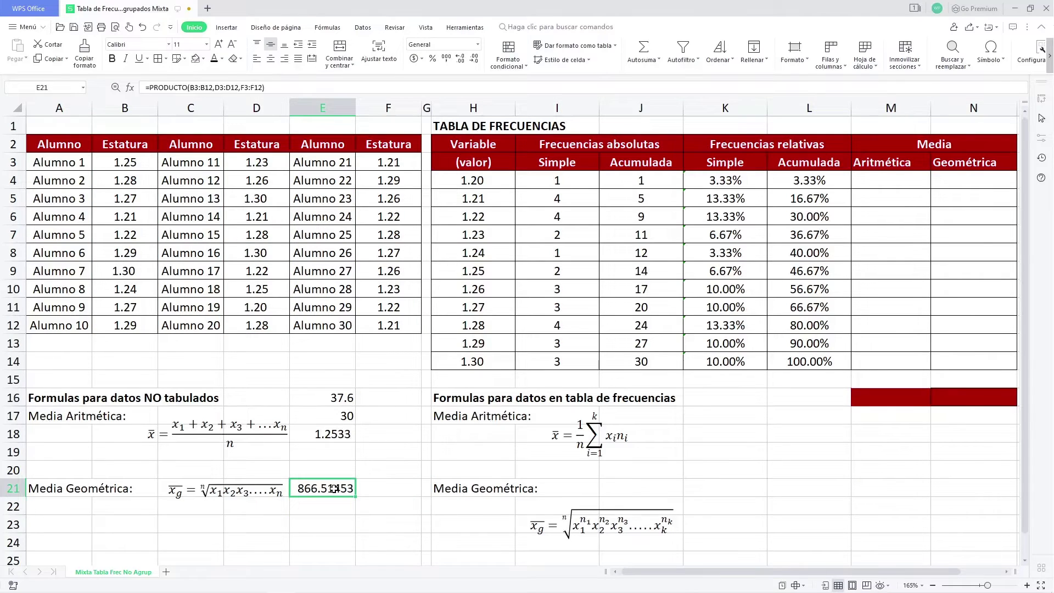
{"action": "left_click", "coordinate": [139, 165]}
{"action": "left_click", "coordinate": [135, 179]}
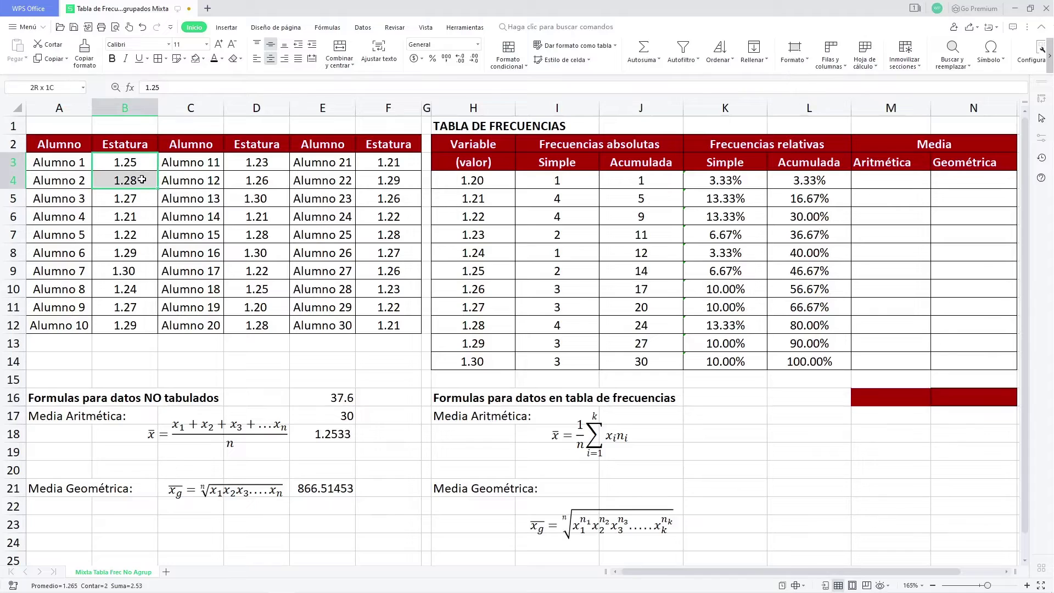
{"action": "key", "text": "Down"}
{"action": "left_click_drag", "start_coordinate": [138, 160], "coordinate": [132, 198]}
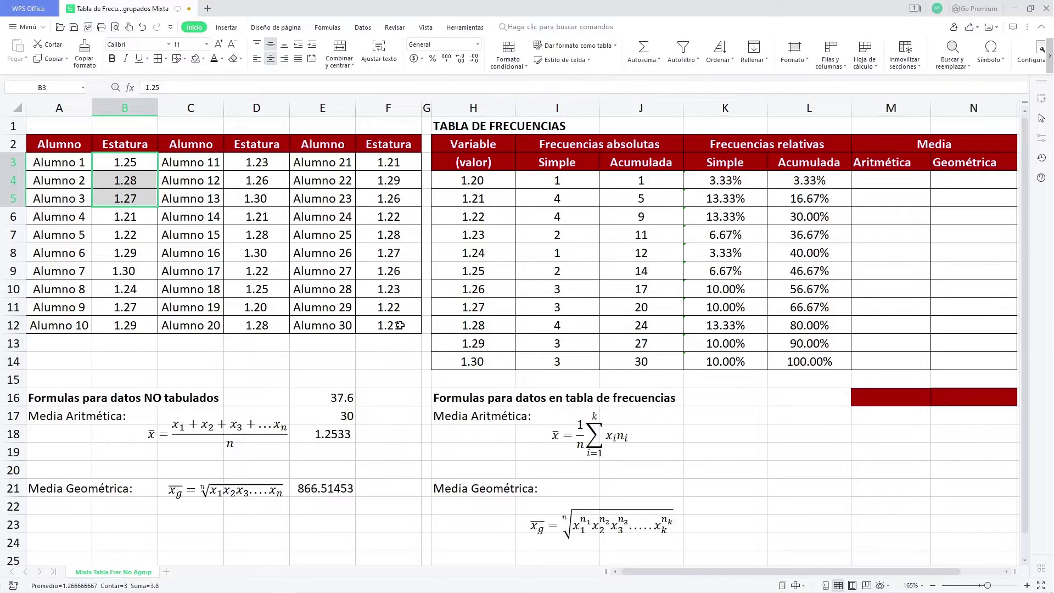
{"action": "left_click", "coordinate": [323, 489]}
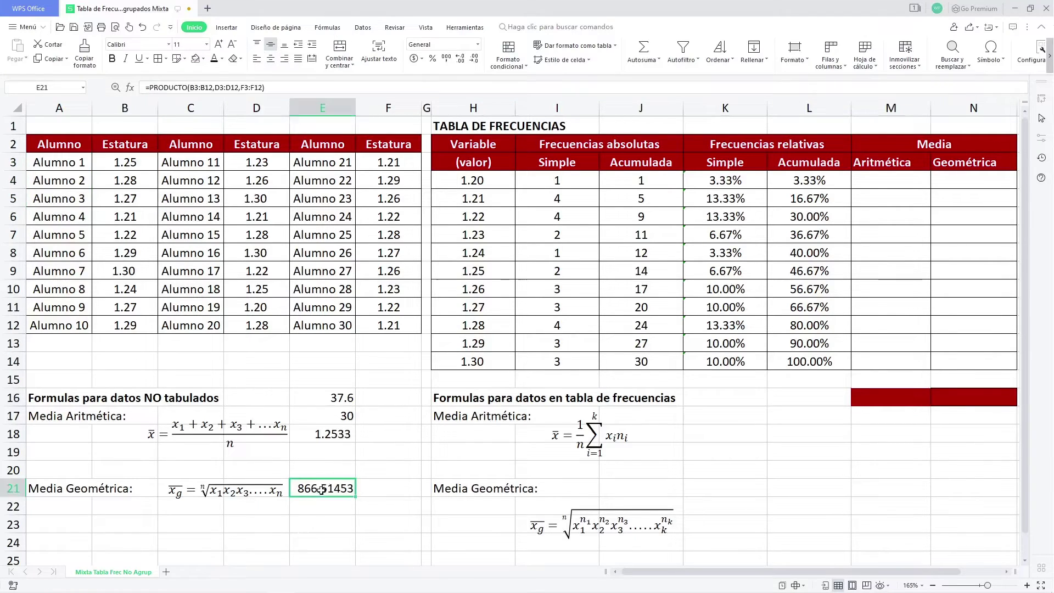
{"action": "left_click", "coordinate": [214, 491]}
{"action": "left_click_drag", "start_coordinate": [214, 491], "coordinate": [283, 493]}
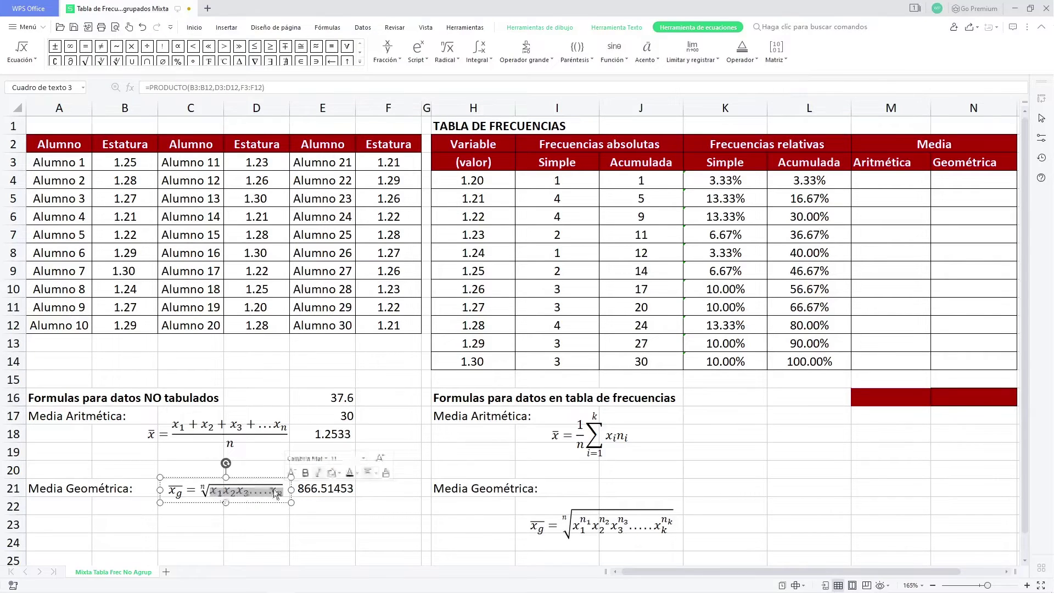
Calculate the untabulated geometric mean in E22 as the 30th root of the product with =POTENCIA(E21,1/30).
{"action": "left_click", "coordinate": [318, 506]}
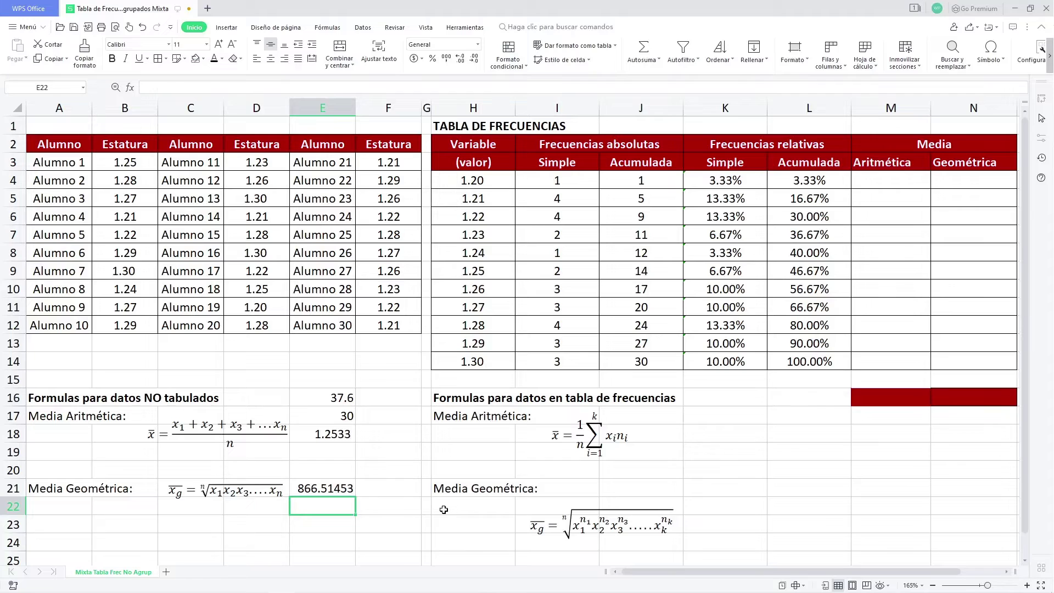
{"action": "type", "text": "="}
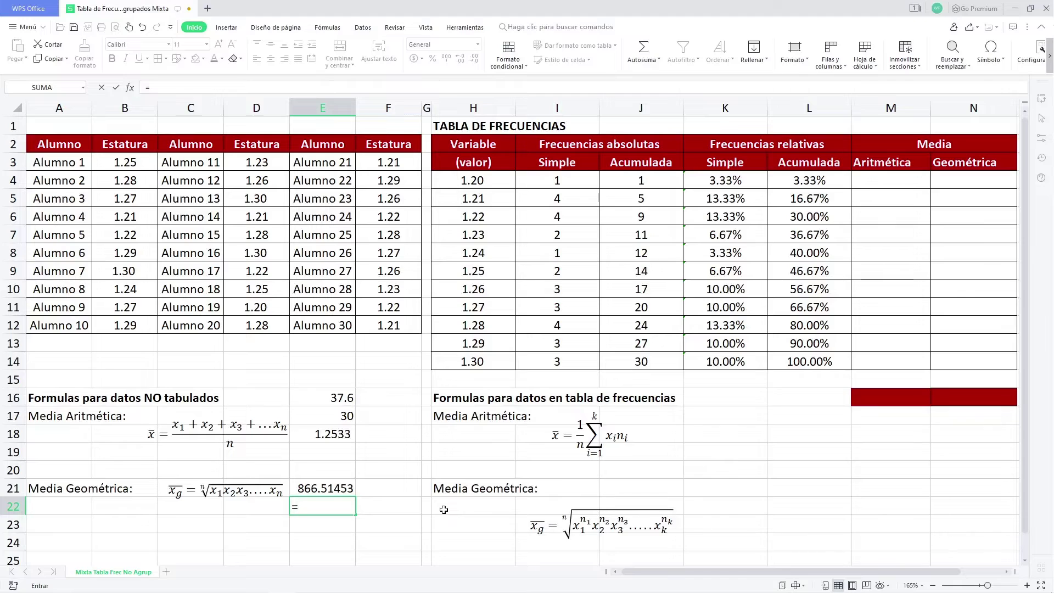
{"action": "type", "text": "po"}
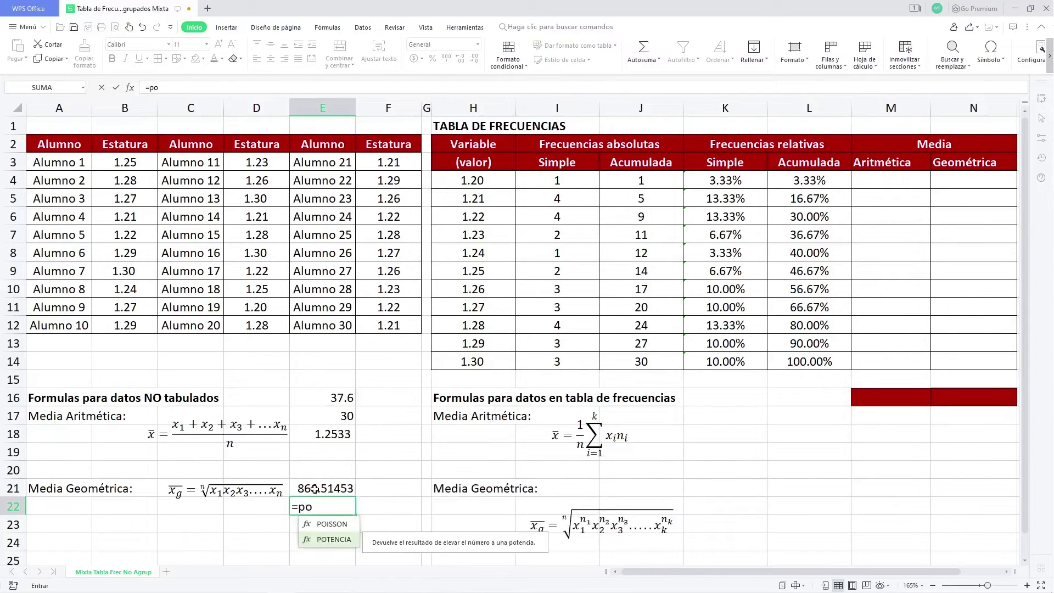
{"action": "key", "text": "Down"}
{"action": "key", "text": "Tab"}
{"action": "left_click", "coordinate": [315, 489]}
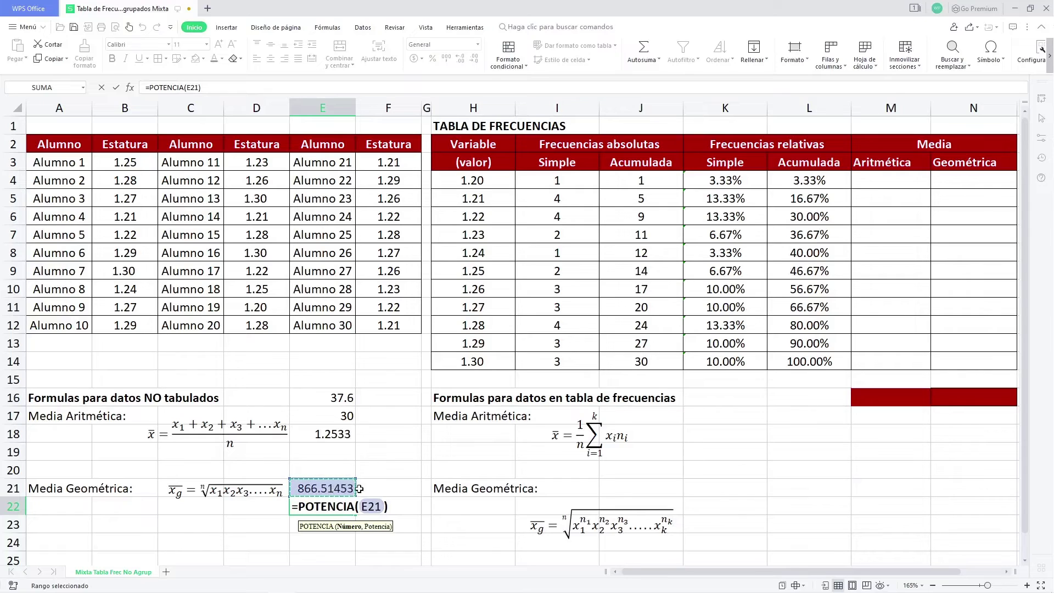
{"action": "type", "text": ",1"}
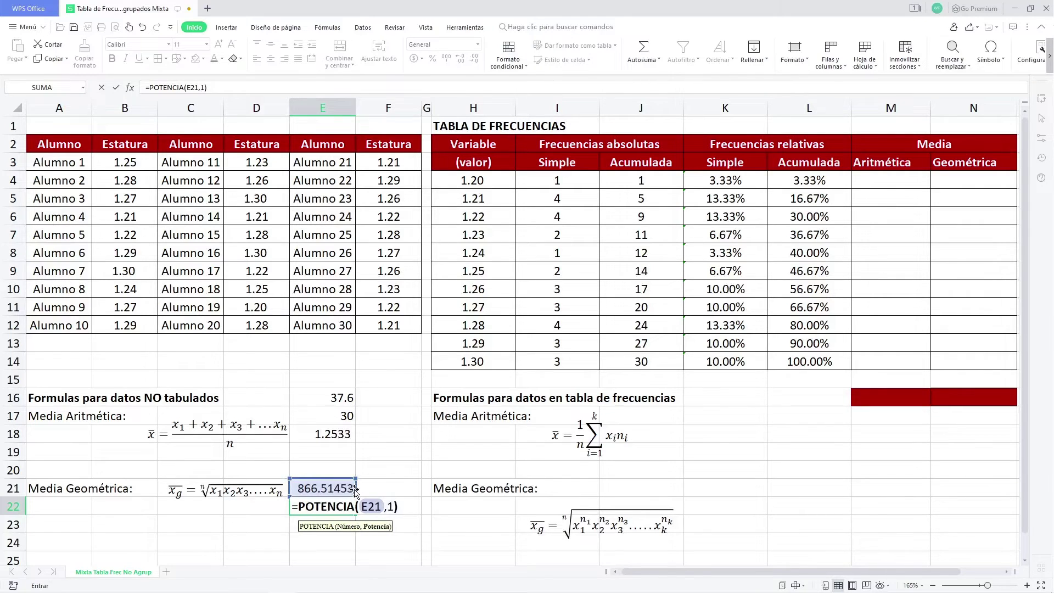
{"action": "type", "text": "/30"}
{"action": "left_click_drag", "start_coordinate": [387, 506], "coordinate": [412, 505]}
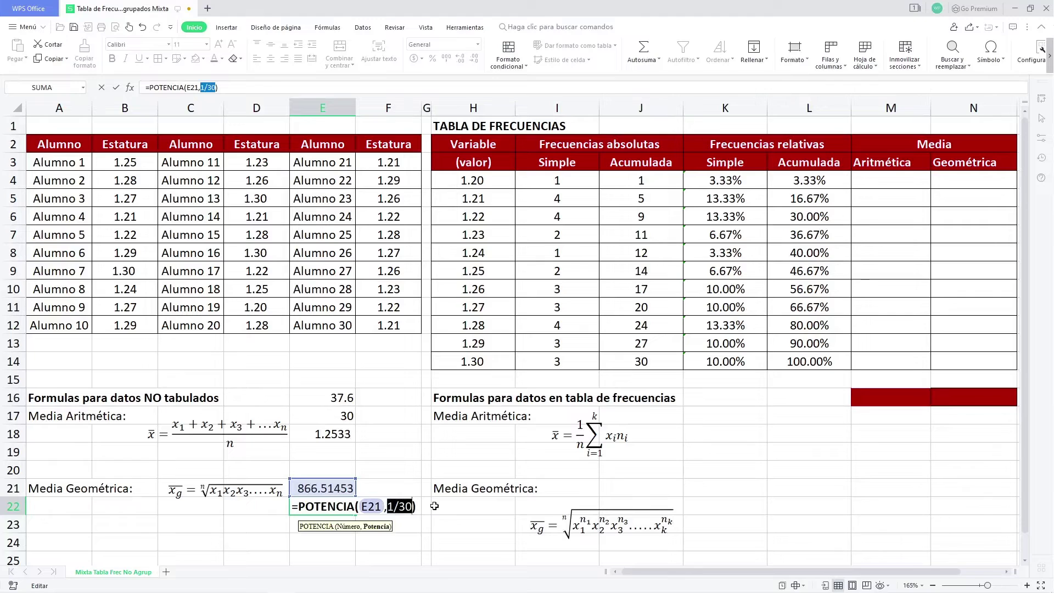
{"action": "key", "text": "Return"}
Compare the arithmetic mean in E18 with the geometric mean in E22.
{"action": "left_click", "coordinate": [326, 506]}
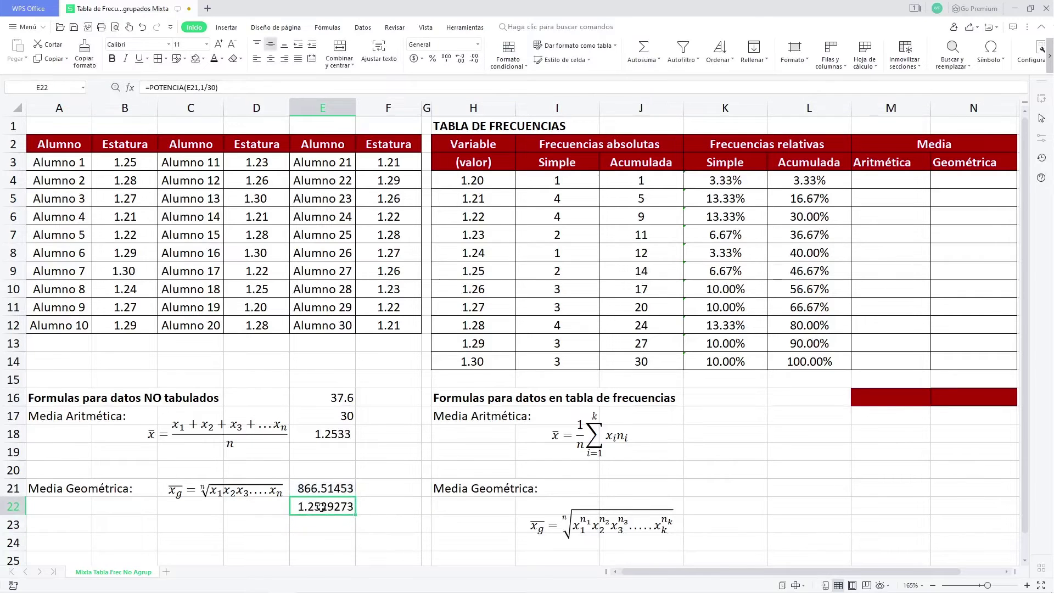
{"action": "left_click", "coordinate": [336, 434], "text": "ctrl"}
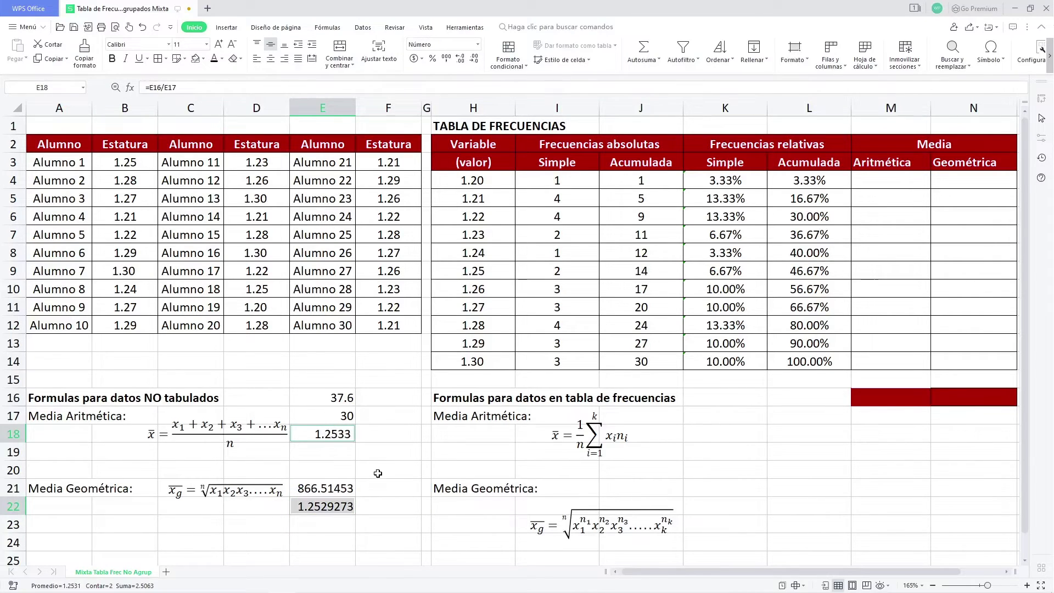
{"action": "left_click", "coordinate": [396, 508]}
{"action": "left_click", "coordinate": [334, 506]}
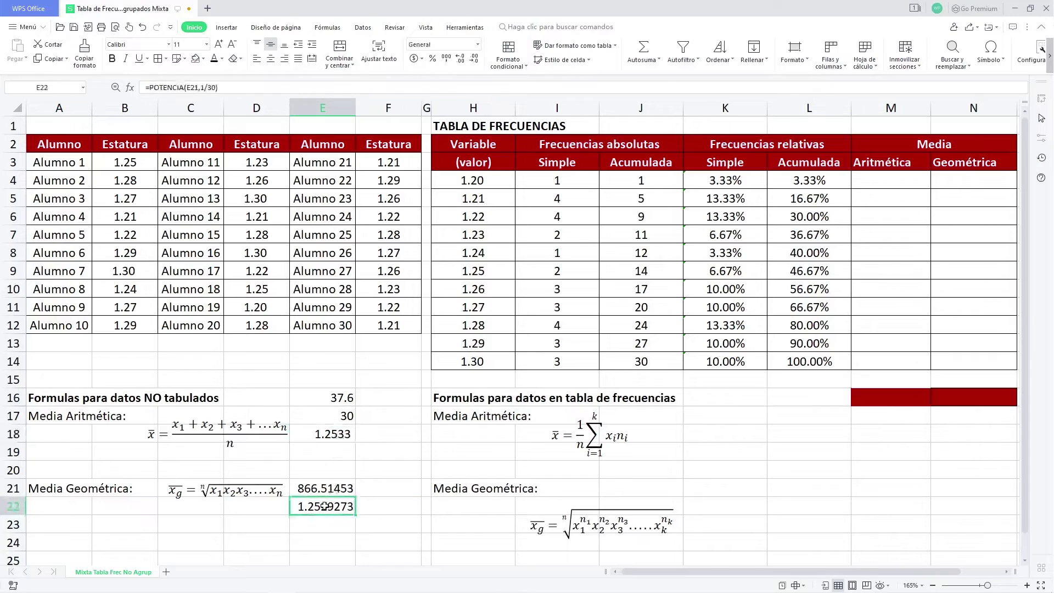
{"action": "left_click", "coordinate": [341, 434], "text": "ctrl"}
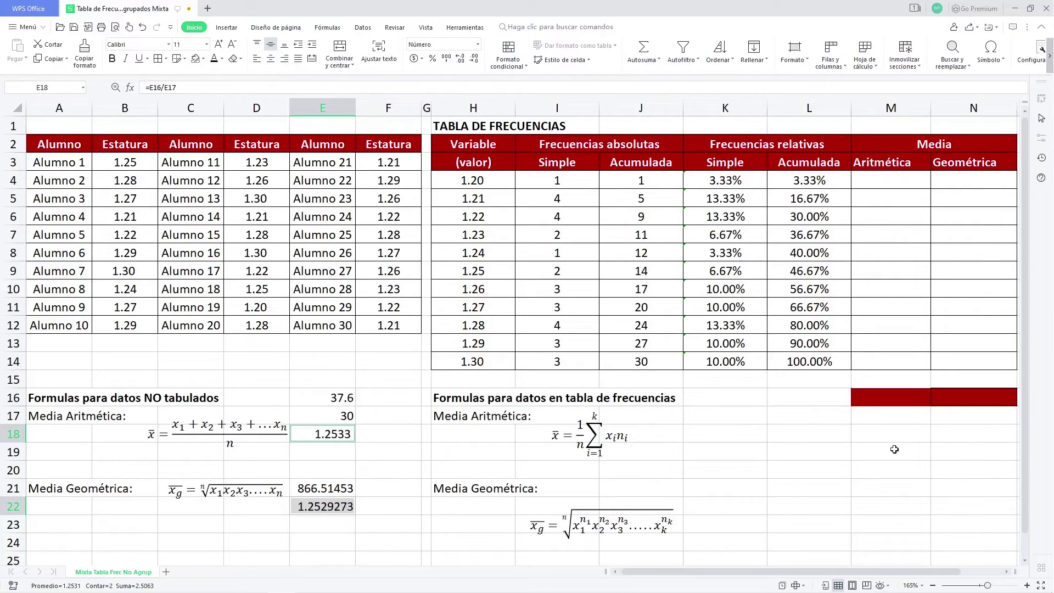
{"action": "left_click", "coordinate": [341, 435]}
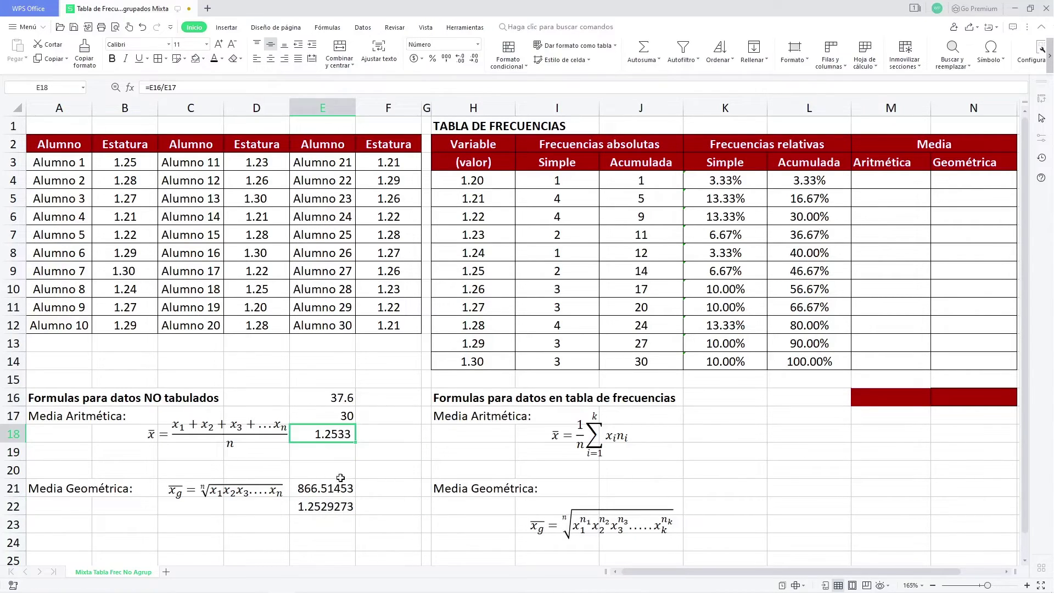
{"action": "key", "text": "Down"}
{"action": "key", "text": "Down"}
{"action": "key", "text": "Down"}
{"action": "key", "text": "Down"}
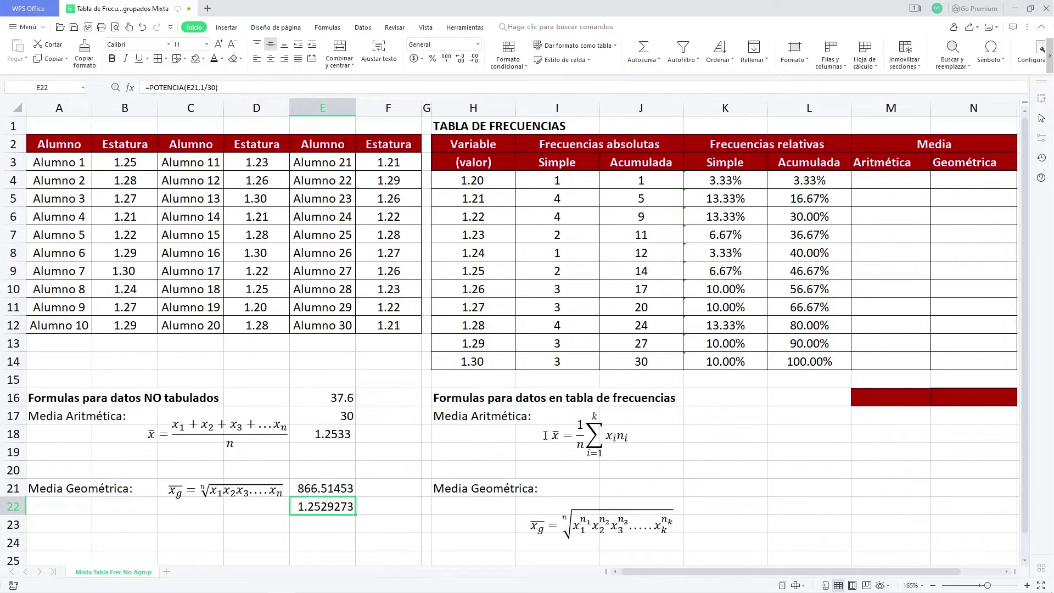
Review the tabulated arithmetic mean formula against the values and simple frequencies in rows 4 to 6 of the frequency table.
{"action": "left_click", "coordinate": [472, 401]}
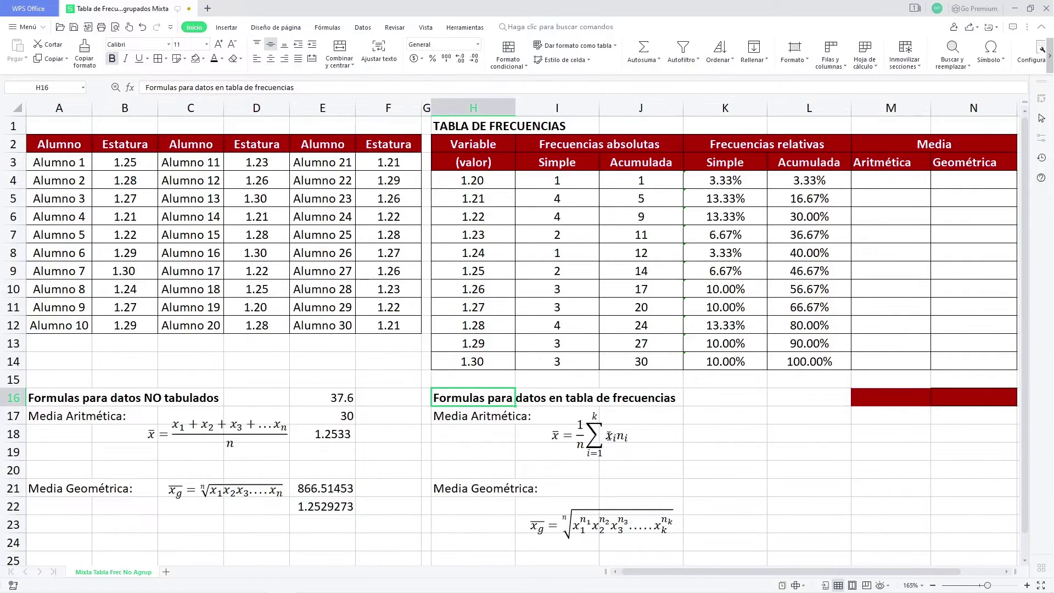
{"action": "left_click", "coordinate": [608, 437]}
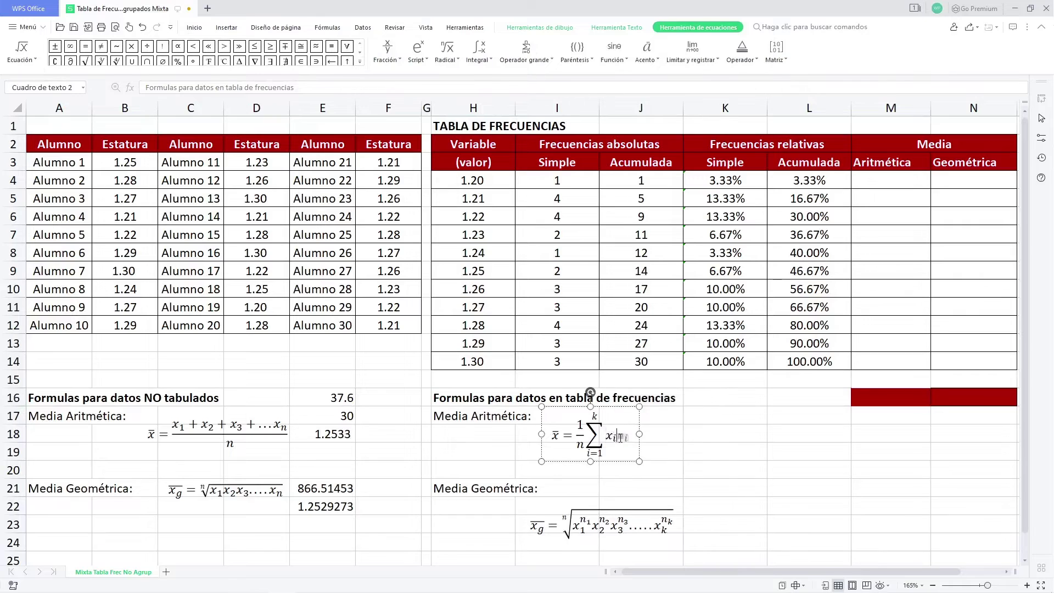
{"action": "left_click", "coordinate": [476, 183]}
{"action": "left_click", "coordinate": [548, 186]}
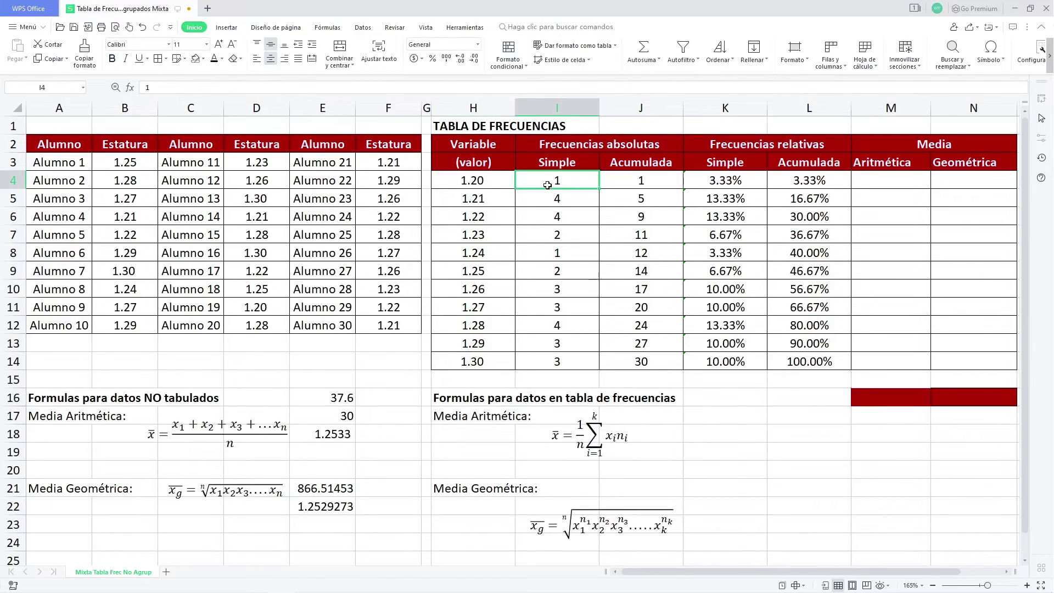
{"action": "left_click", "coordinate": [860, 185]}
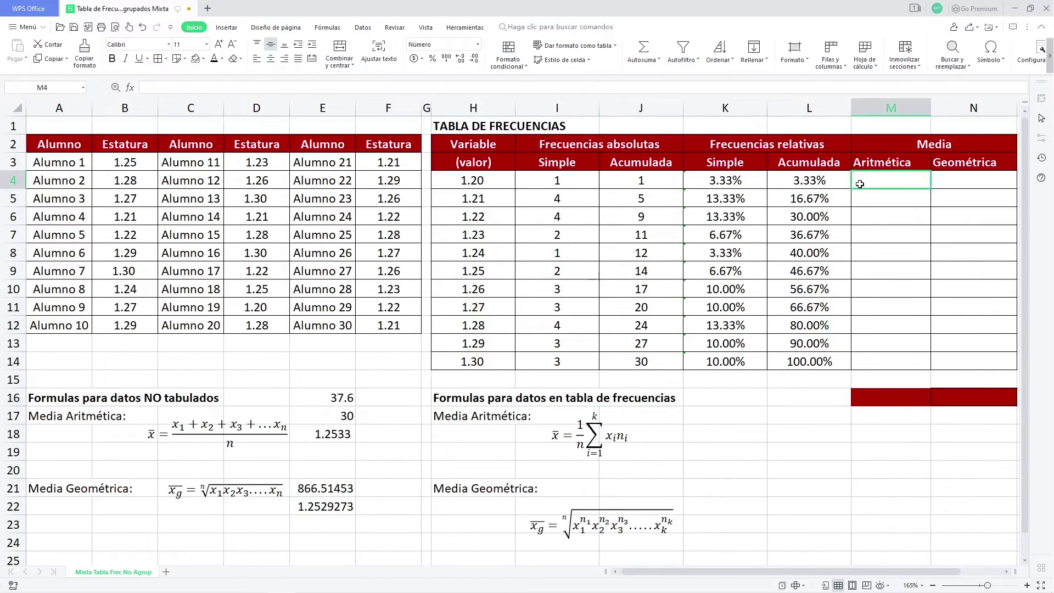
{"action": "left_click", "coordinate": [456, 198]}
{"action": "left_click", "coordinate": [546, 198]}
{"action": "left_click", "coordinate": [886, 198]}
{"action": "left_click", "coordinate": [587, 220]}
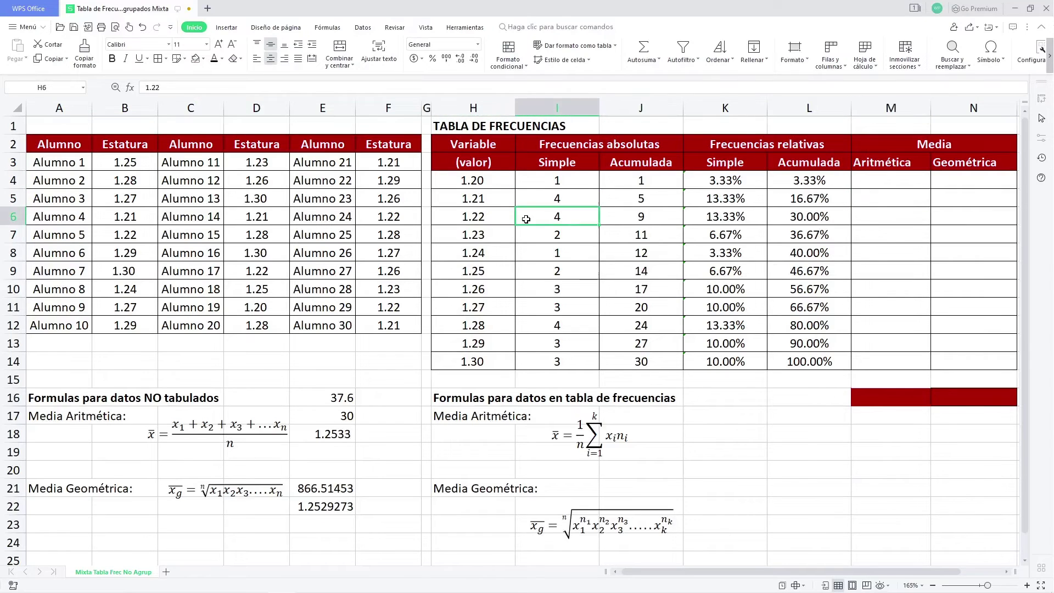
Relate the summation and 1/n terms of the arithmetic mean formula to cells M4 to M15 of the Aritmética column.
{"action": "left_click_drag", "start_coordinate": [890, 181], "coordinate": [883, 379]}
{"action": "left_click", "coordinate": [606, 434]}
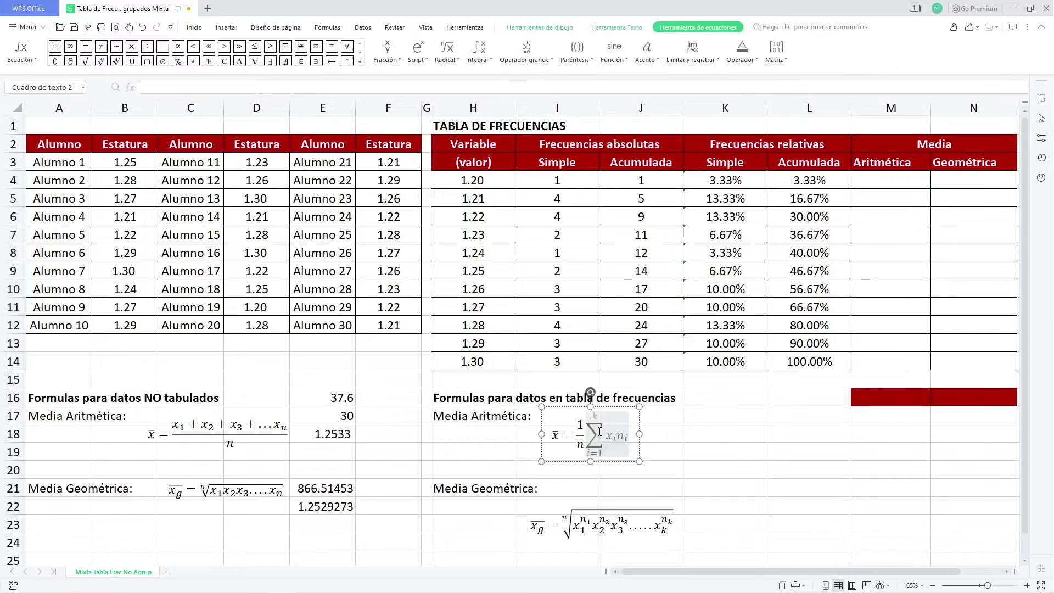
{"action": "left_click", "coordinate": [598, 434]}
{"action": "left_click_drag", "start_coordinate": [918, 191], "coordinate": [888, 359]}
{"action": "left_click", "coordinate": [885, 379]}
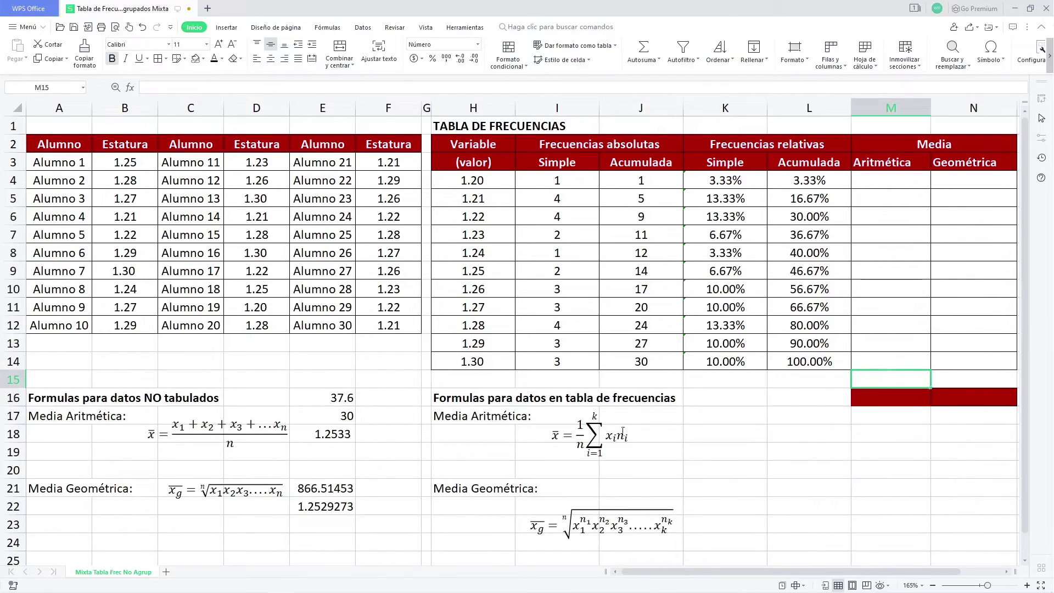
{"action": "left_click", "coordinate": [583, 435]}
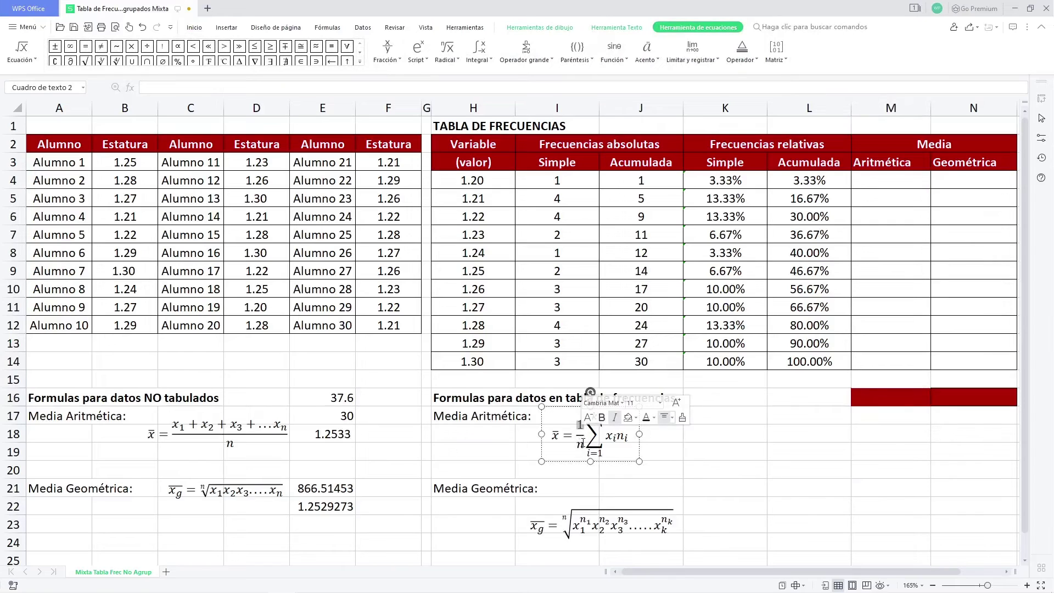
{"action": "left_click", "coordinate": [581, 446]}
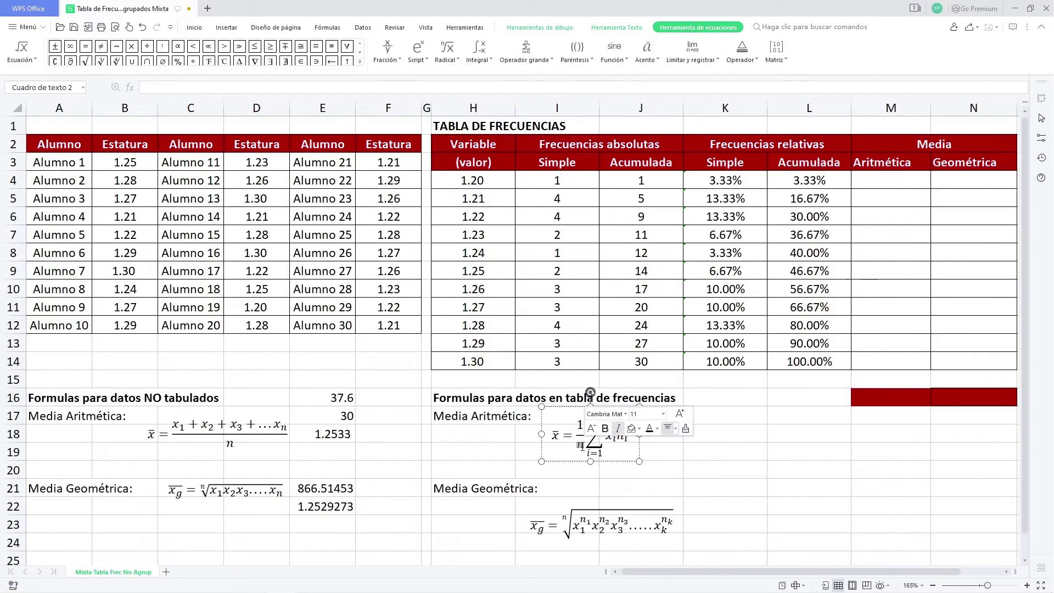
Multiply each value by its simple frequency in the Aritmética column, entering =H4*I4 in M4 and filling it down to M14.
{"action": "left_click", "coordinate": [901, 183]}
{"action": "type", "text": "="}
{"action": "left_click", "coordinate": [471, 181]}
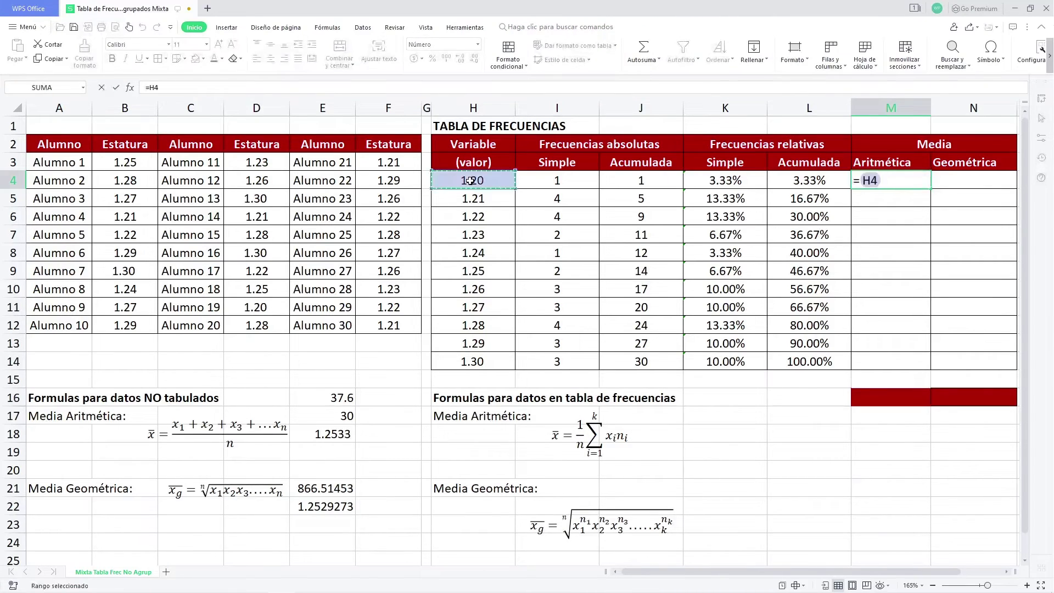
{"action": "type", "text": "*"}
{"action": "left_click", "coordinate": [533, 179]}
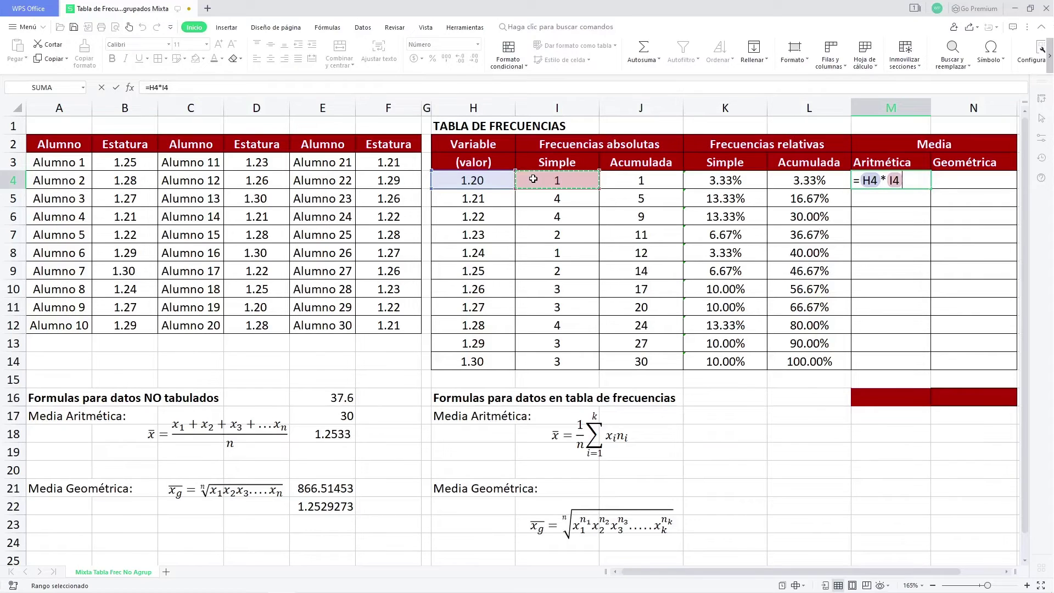
{"action": "key", "text": "Return"}
{"action": "left_click", "coordinate": [927, 185]}
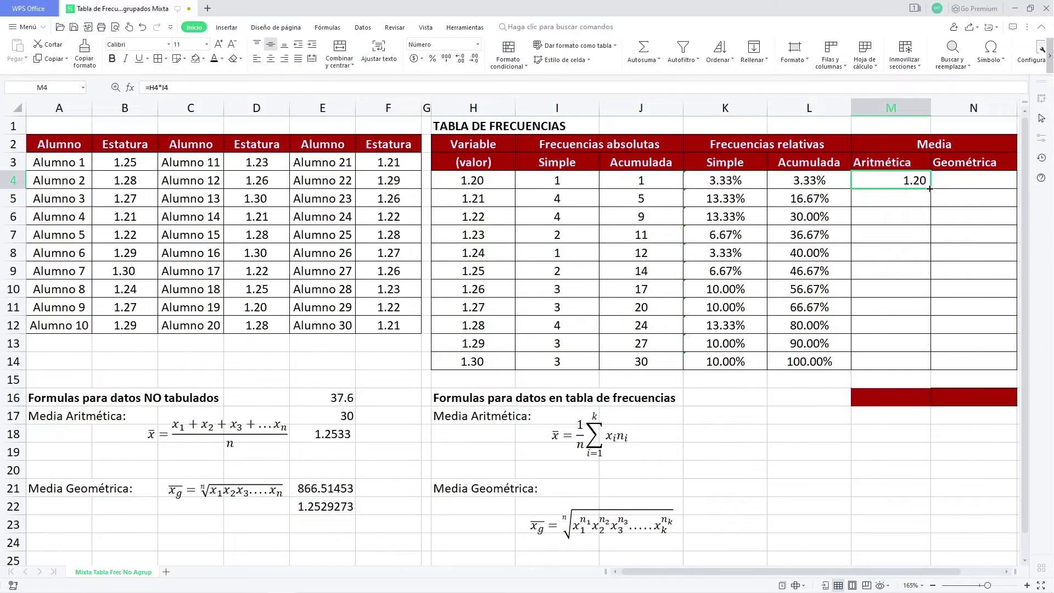
{"action": "left_click_drag", "start_coordinate": [930, 188], "coordinate": [914, 368]}
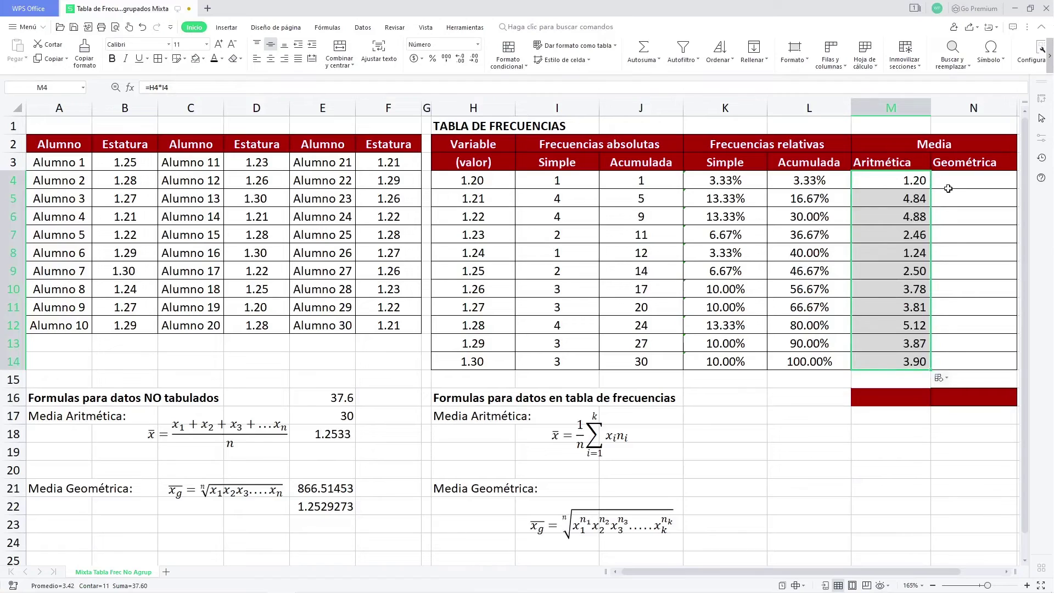
Add up the value-frequency products in M15 with =SUMA(M4:M14), following the summation in the arithmetic mean formula.
{"action": "left_click", "coordinate": [582, 458]}
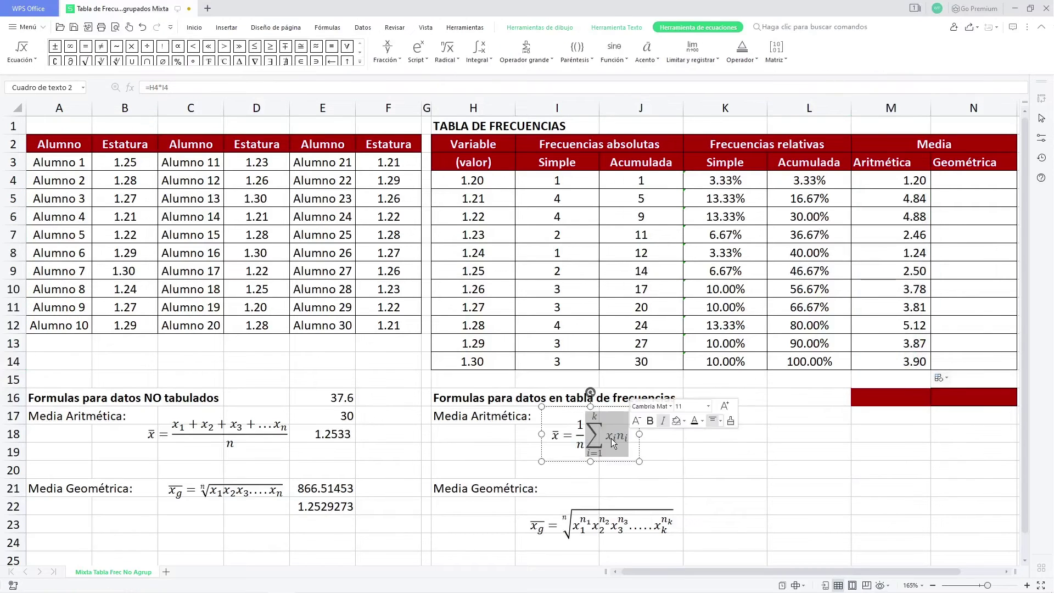
{"action": "left_click_drag", "start_coordinate": [606, 438], "coordinate": [629, 437]}
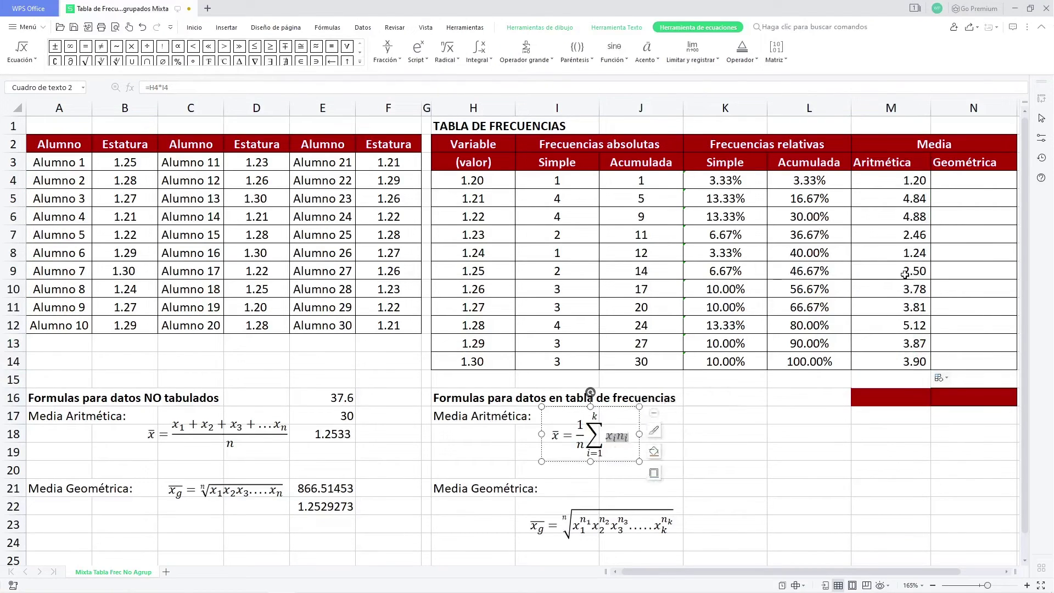
{"action": "left_click", "coordinate": [889, 375]}
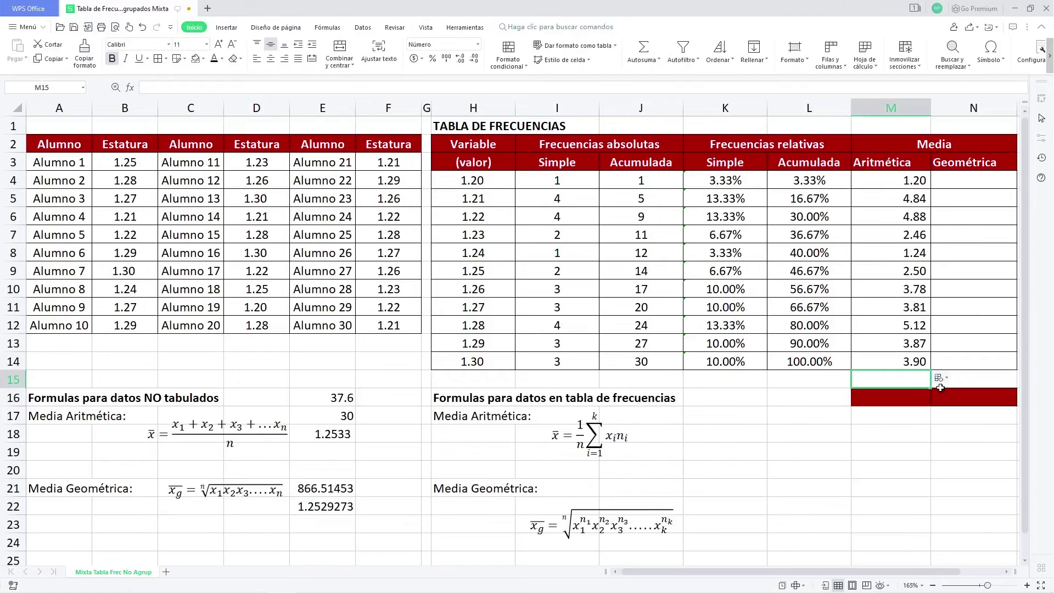
{"action": "type", "text": "=suma("}
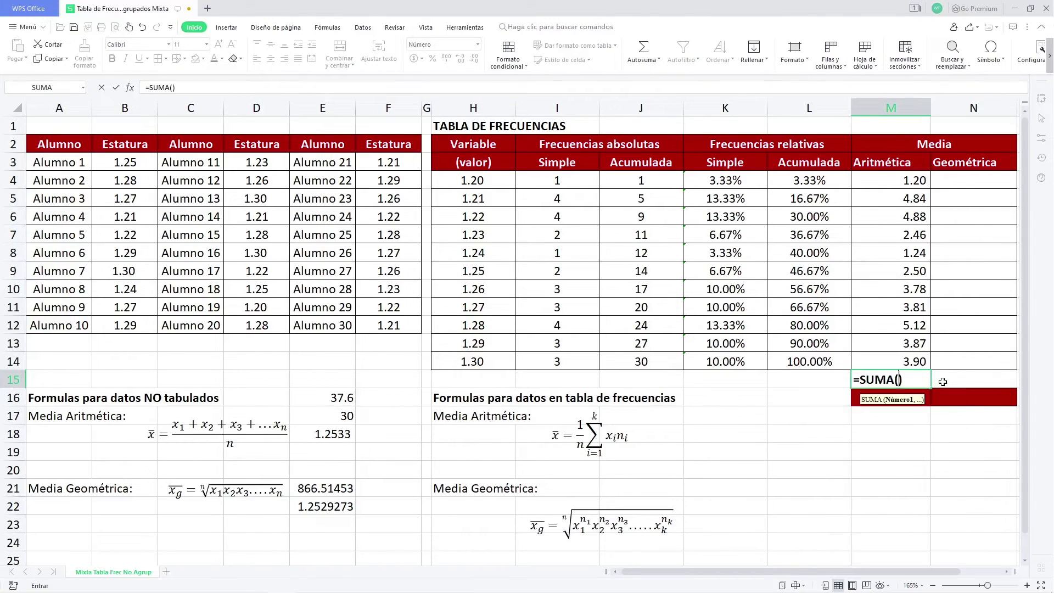
{"action": "left_click", "coordinate": [886, 184]}
{"action": "left_click_drag", "start_coordinate": [887, 208], "coordinate": [893, 358]}
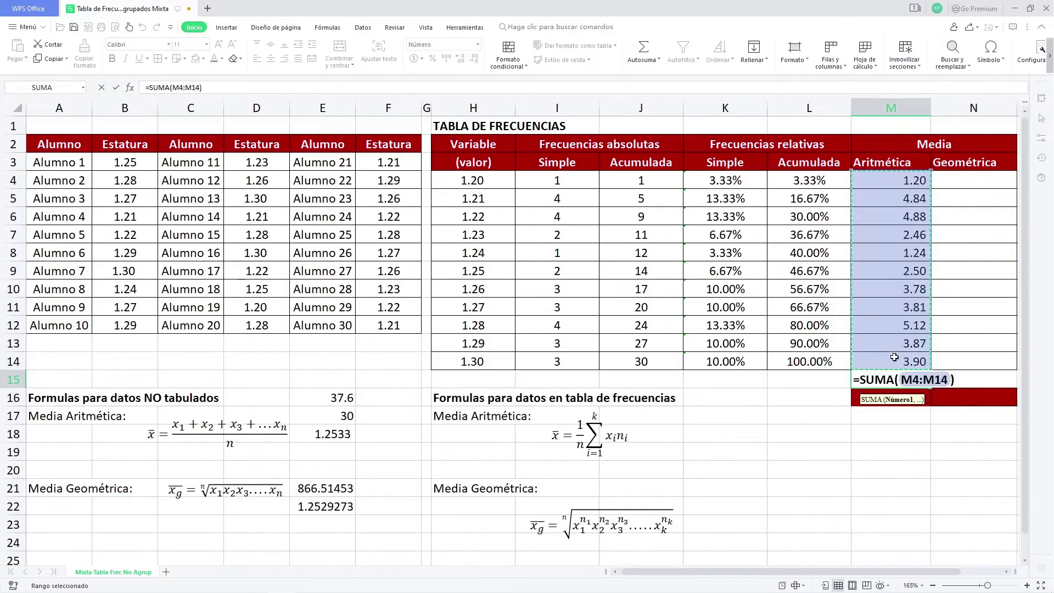
{"action": "key", "text": "Return"}
Compare the sum of the products in M15 with the untabulated sum of heights in E16.
{"action": "left_click", "coordinate": [903, 379]}
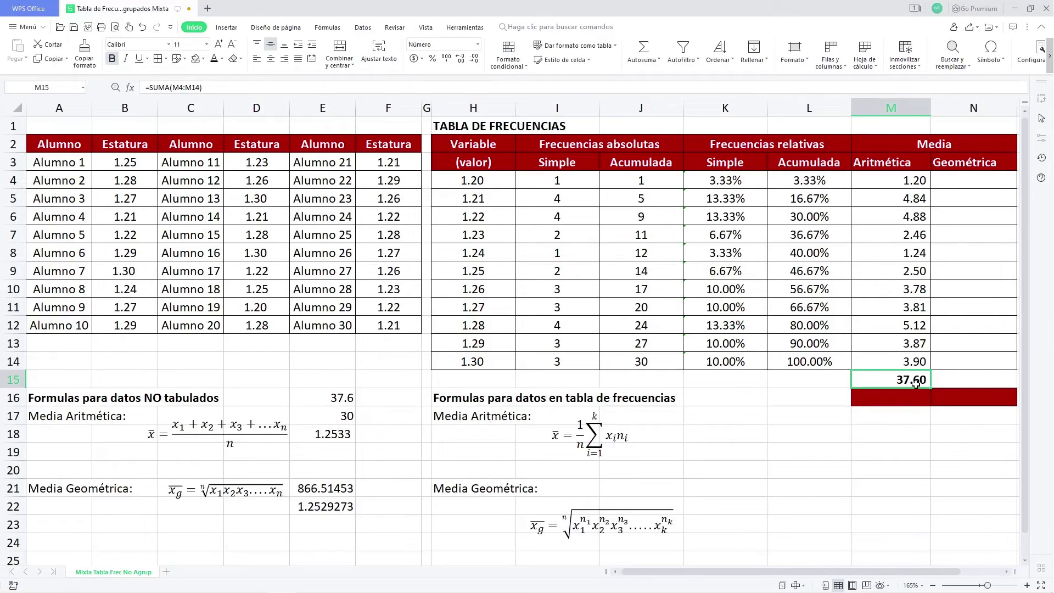
{"action": "left_click", "coordinate": [347, 404]}
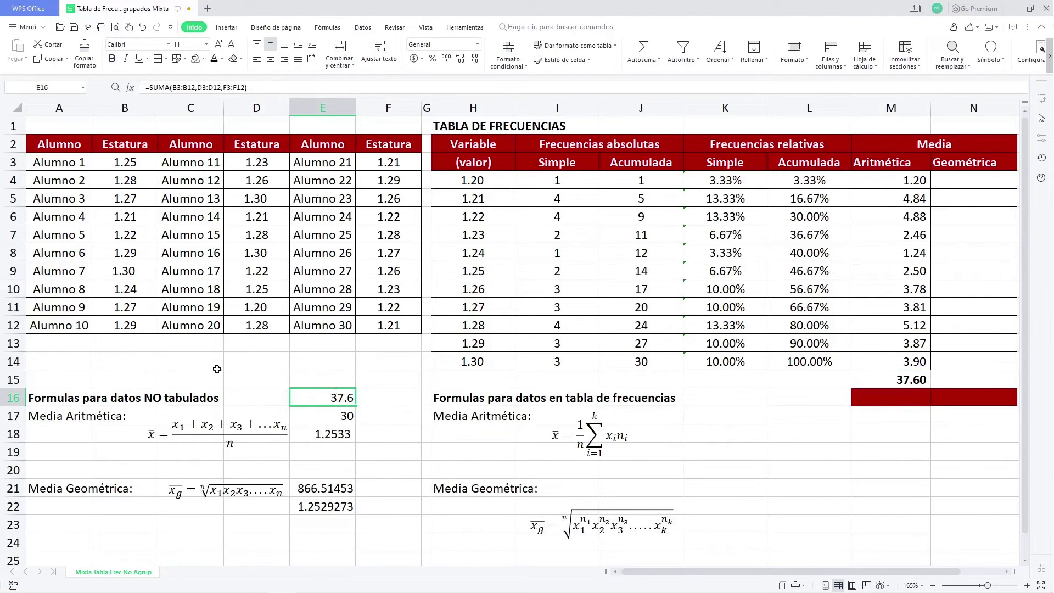
{"action": "left_click", "coordinate": [903, 396]}
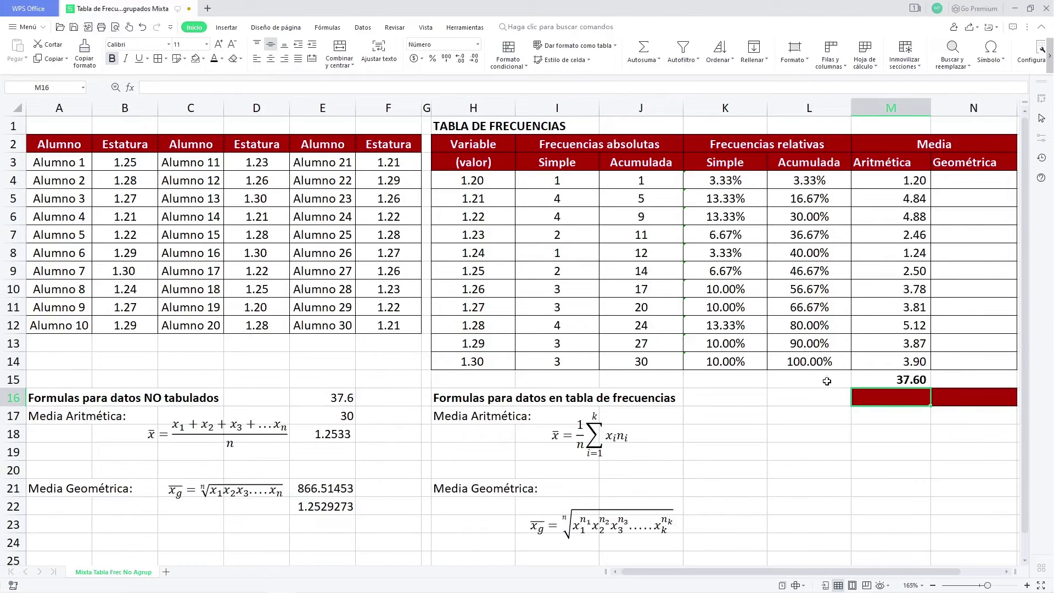
{"action": "left_click", "coordinate": [893, 379]}
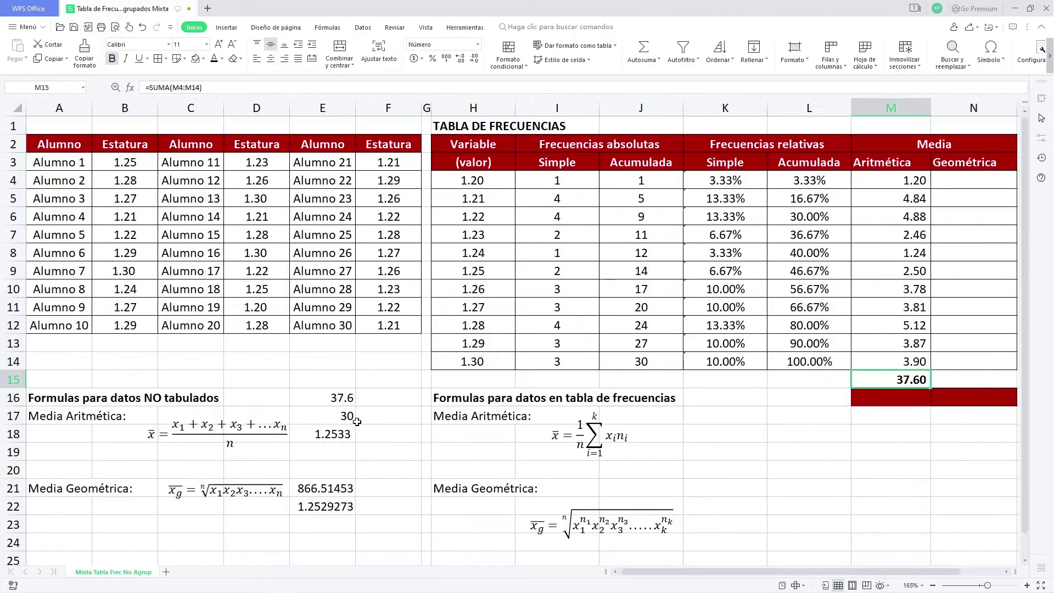
Calculate the tabulated arithmetic mean in M16 with =(1/30)*M15 and compare it with the untabulated mean in E18.
{"action": "left_click", "coordinate": [585, 436]}
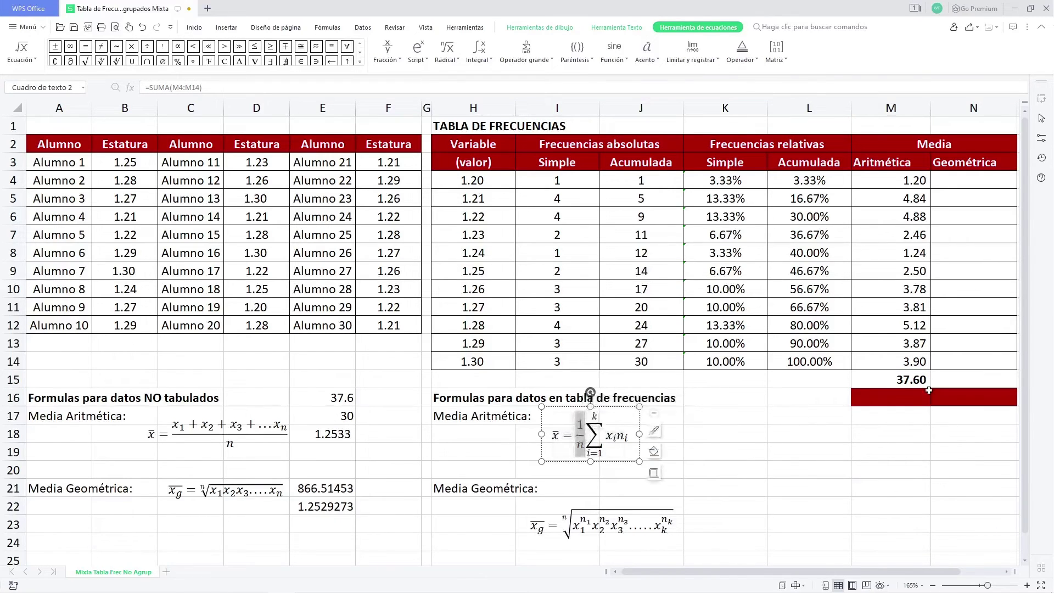
{"action": "left_click", "coordinate": [886, 403]}
{"action": "type", "text": "=1/"}
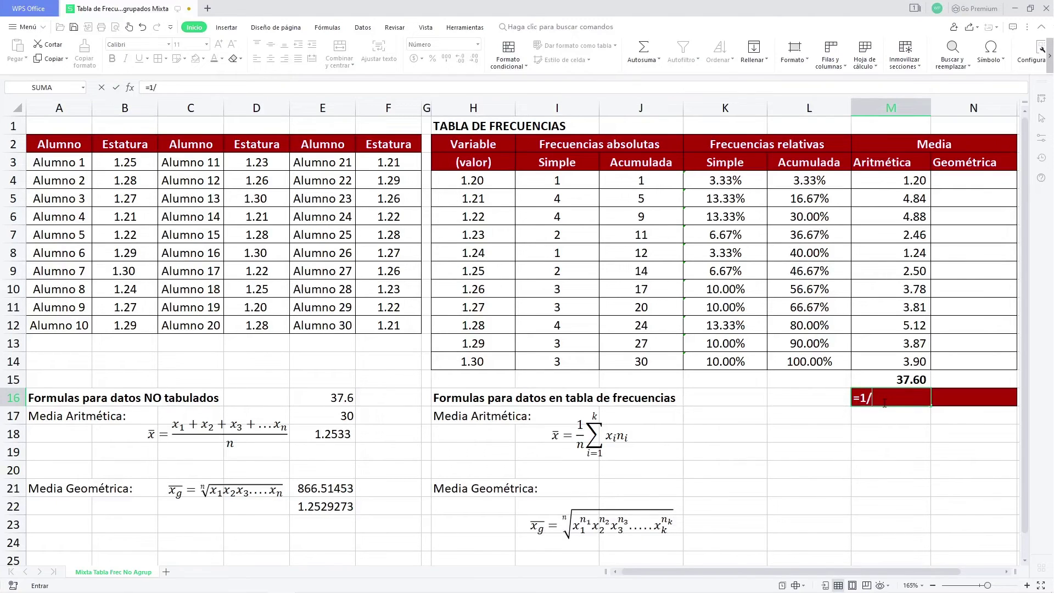
{"action": "key", "text": "BackSpace"}
{"action": "key", "text": "BackSpace"}
{"action": "type", "text": "(1/30"}
{"action": "left_click", "coordinate": [902, 378]}
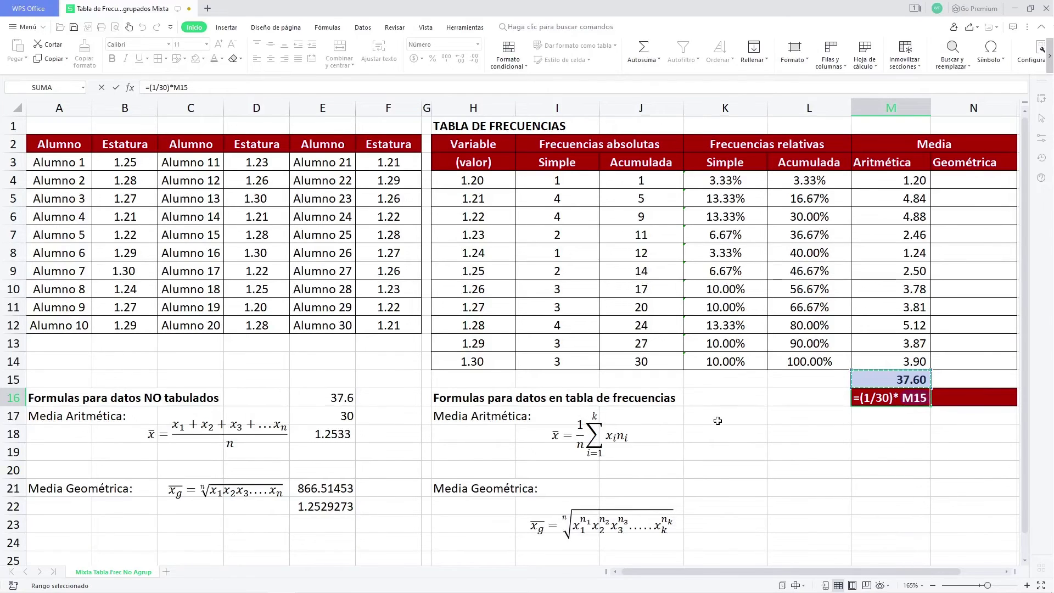
{"action": "key", "text": "ctrl+Return"}
{"action": "left_click", "coordinate": [324, 433]}
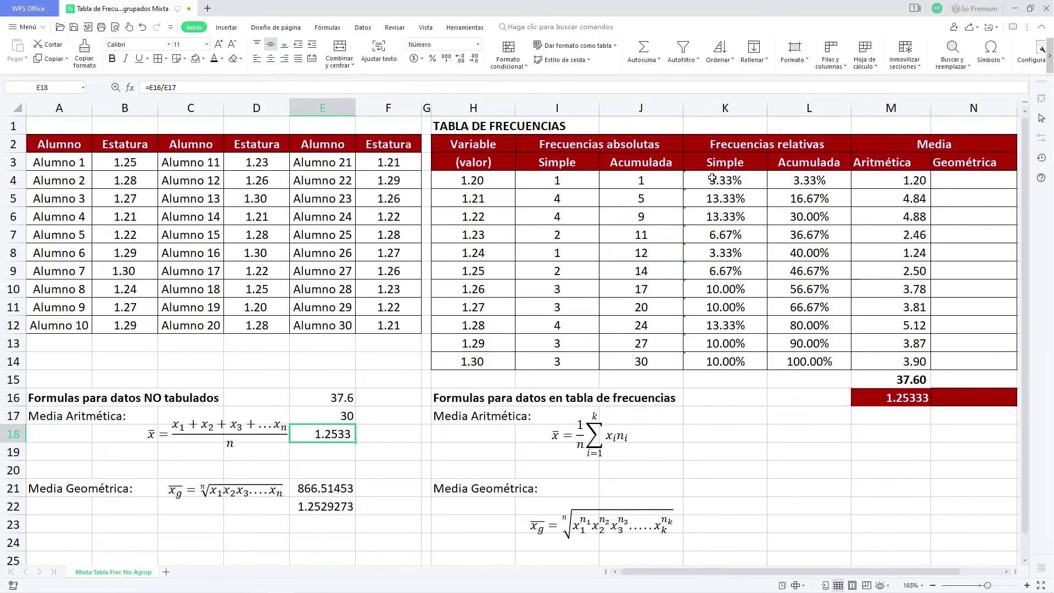
Review the powers in the tabulated geometric mean formula against the values and simple frequencies in rows 4 to 7.
{"action": "left_click", "coordinate": [590, 530]}
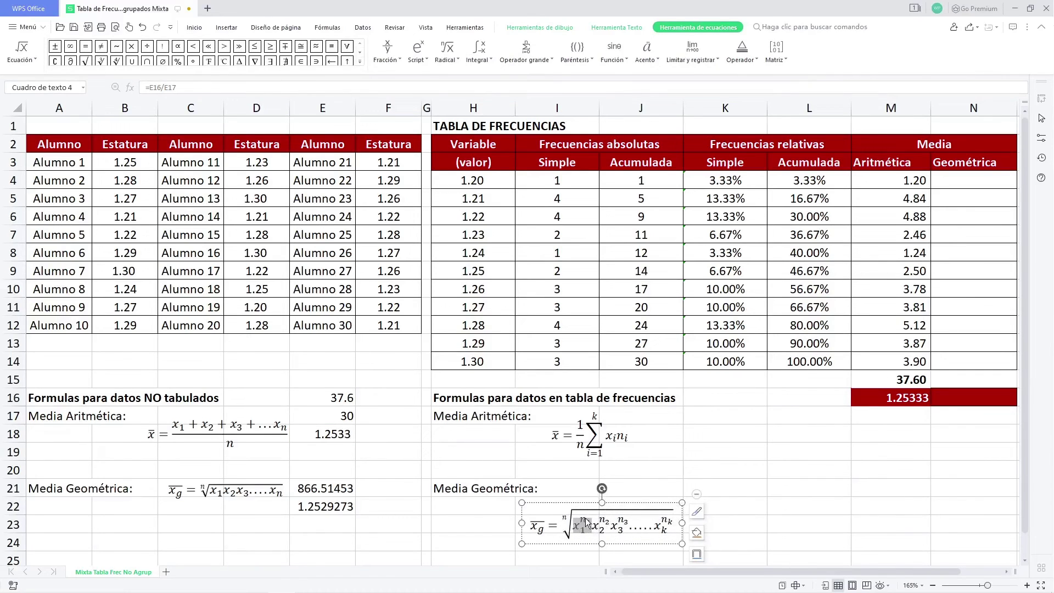
{"action": "left_click", "coordinate": [491, 180]}
{"action": "left_click", "coordinate": [558, 180]}
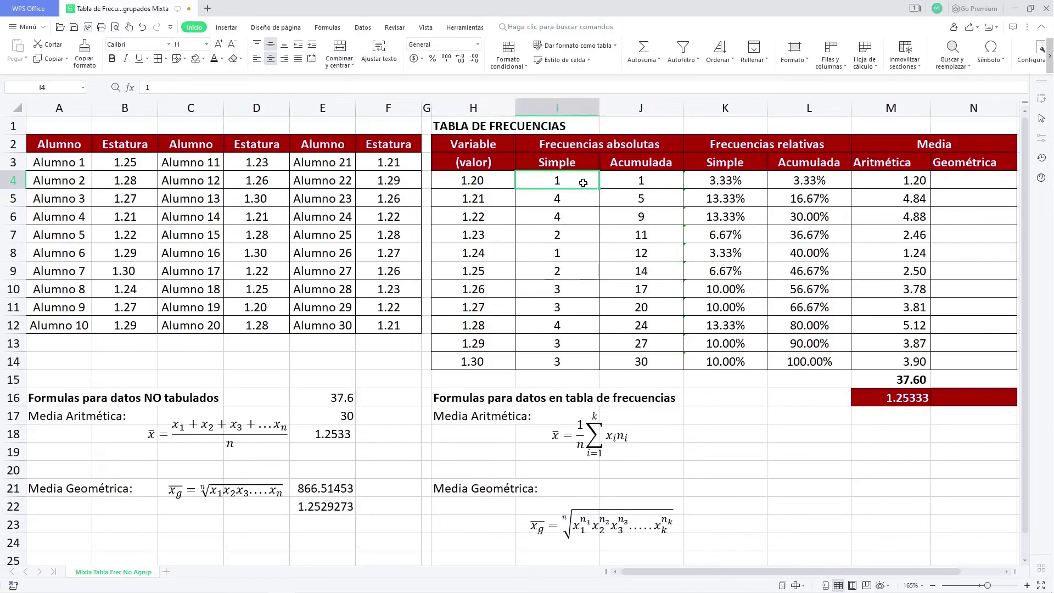
{"action": "left_click", "coordinate": [475, 199]}
{"action": "left_click", "coordinate": [537, 199]}
{"action": "left_click", "coordinate": [487, 219]}
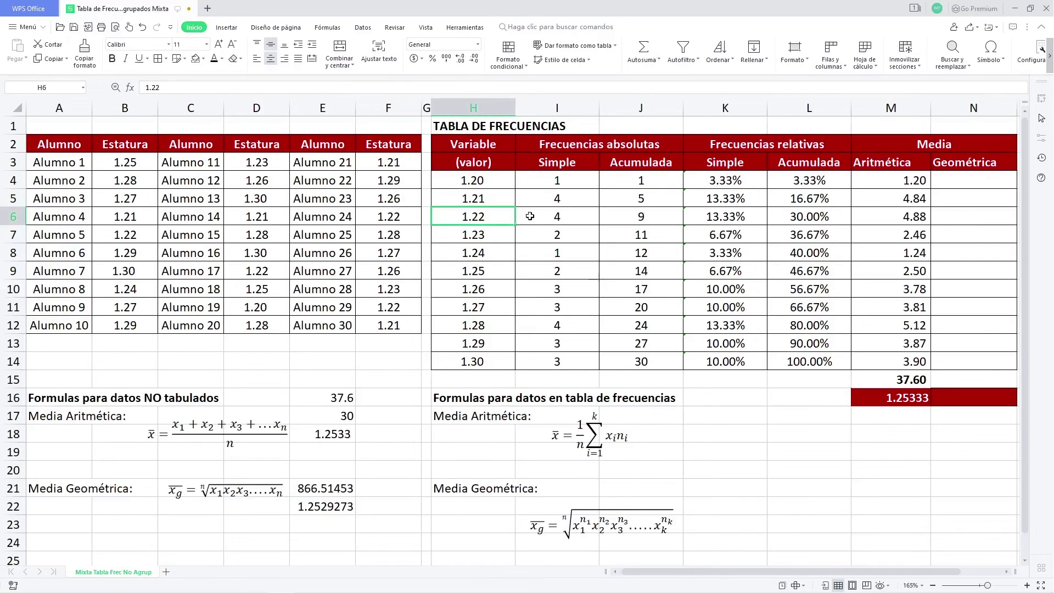
{"action": "left_click", "coordinate": [530, 216]}
{"action": "left_click", "coordinate": [489, 234]}
{"action": "left_click", "coordinate": [556, 237]}
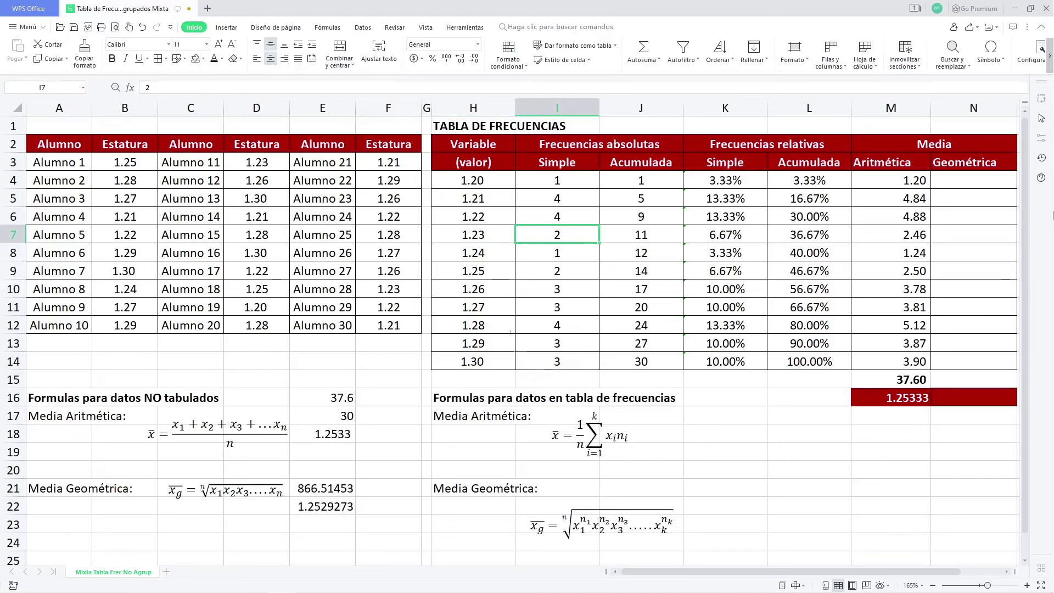
Raise the first value to its simple frequency in N4 of the Geométrica column with =POTENCIA(H4,I4).
{"action": "left_click", "coordinate": [986, 180]}
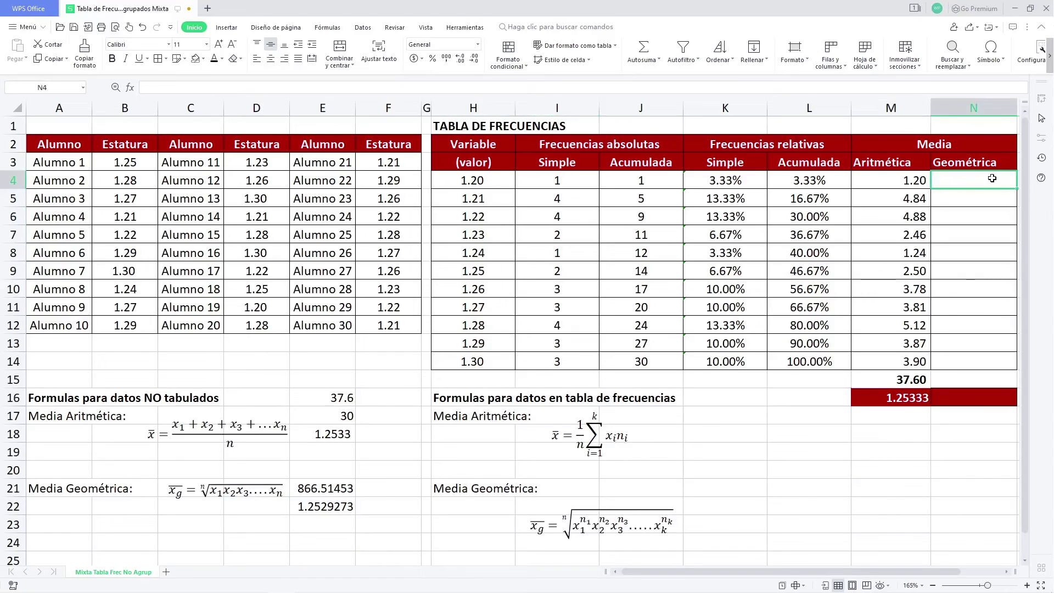
{"action": "type", "text": "=pote"}
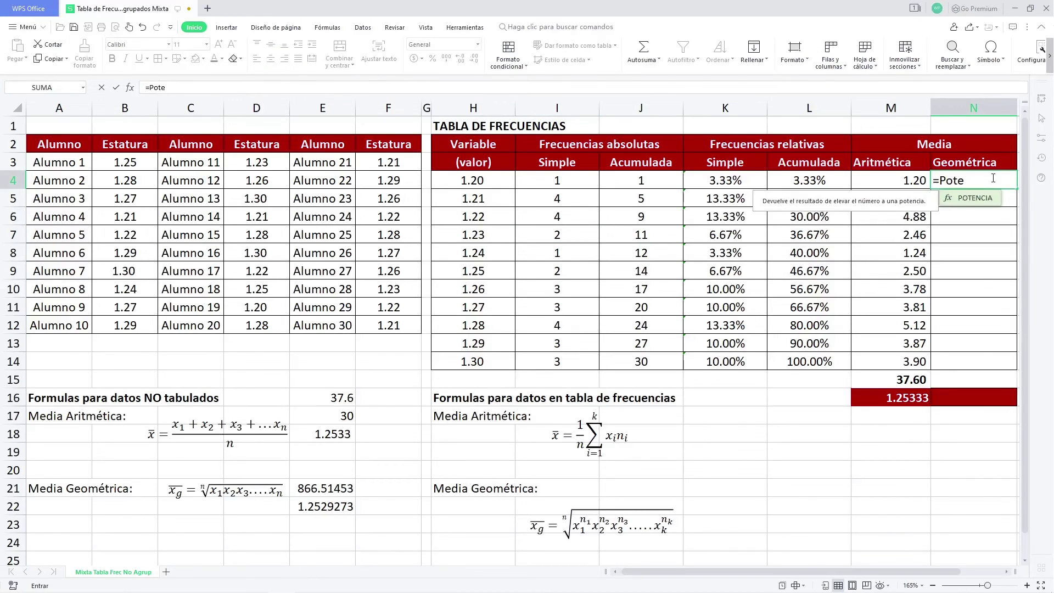
{"action": "key", "text": "Tab"}
{"action": "left_click", "coordinate": [501, 181]}
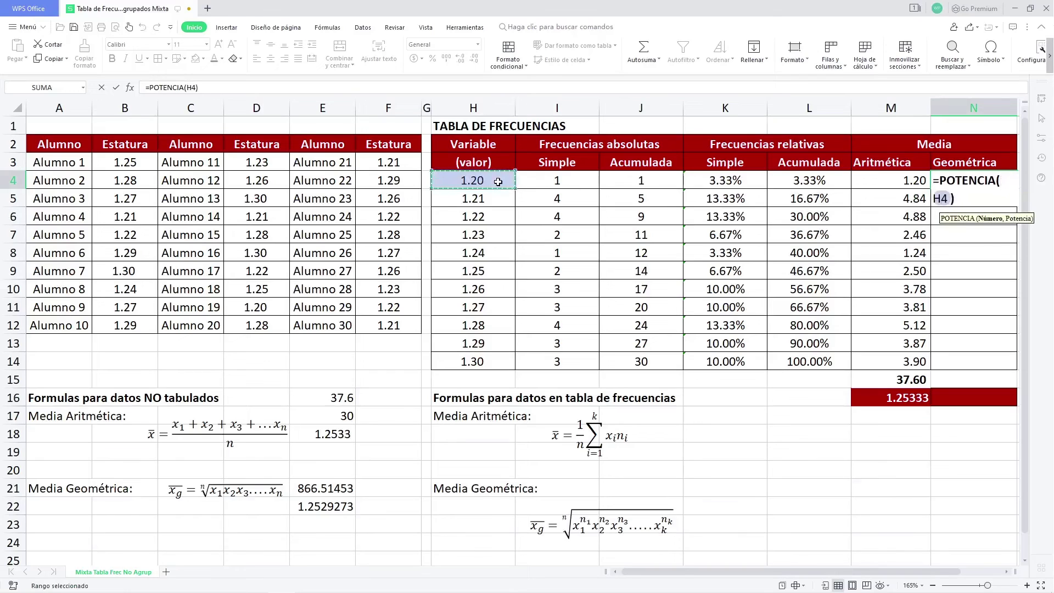
{"action": "type", "text": ","}
{"action": "left_click", "coordinate": [558, 182]}
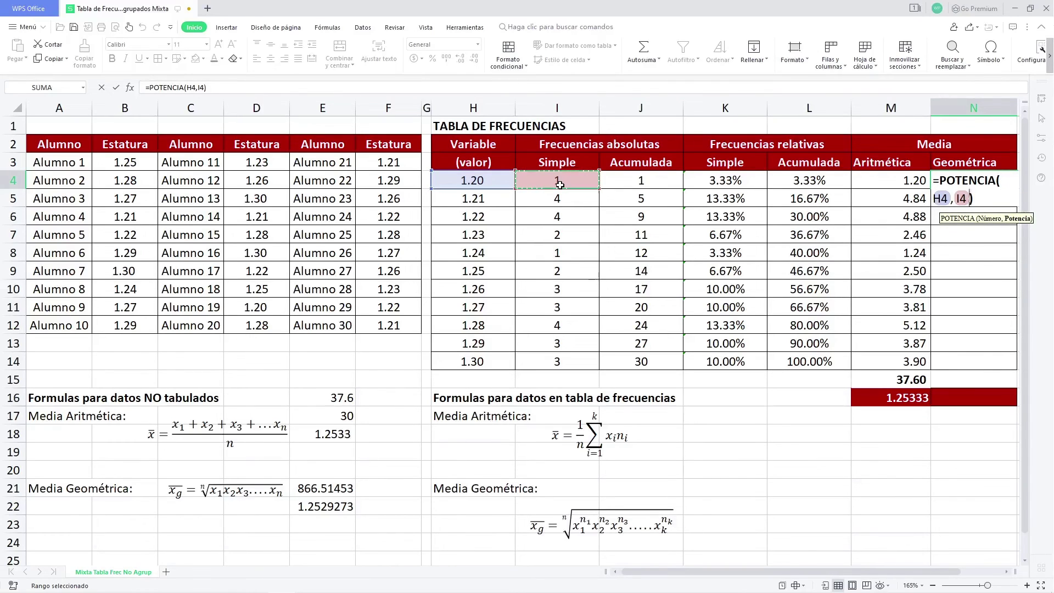
{"action": "key", "text": "Return"}
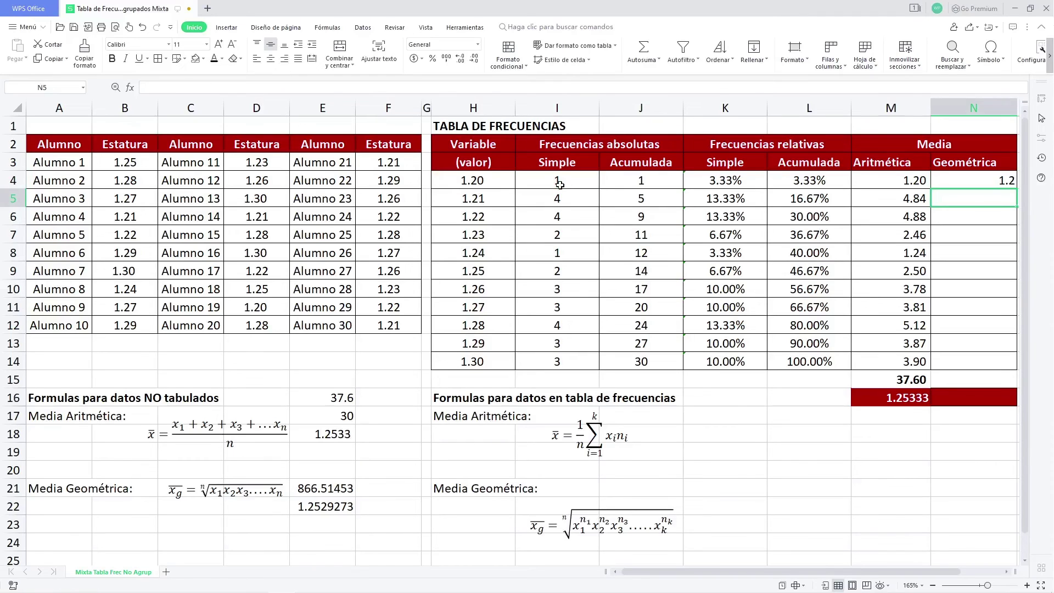
Copy the power formula from N4 down to N14 and check the powers against the tabulated geometric mean formula.
{"action": "left_click", "coordinate": [1011, 186]}
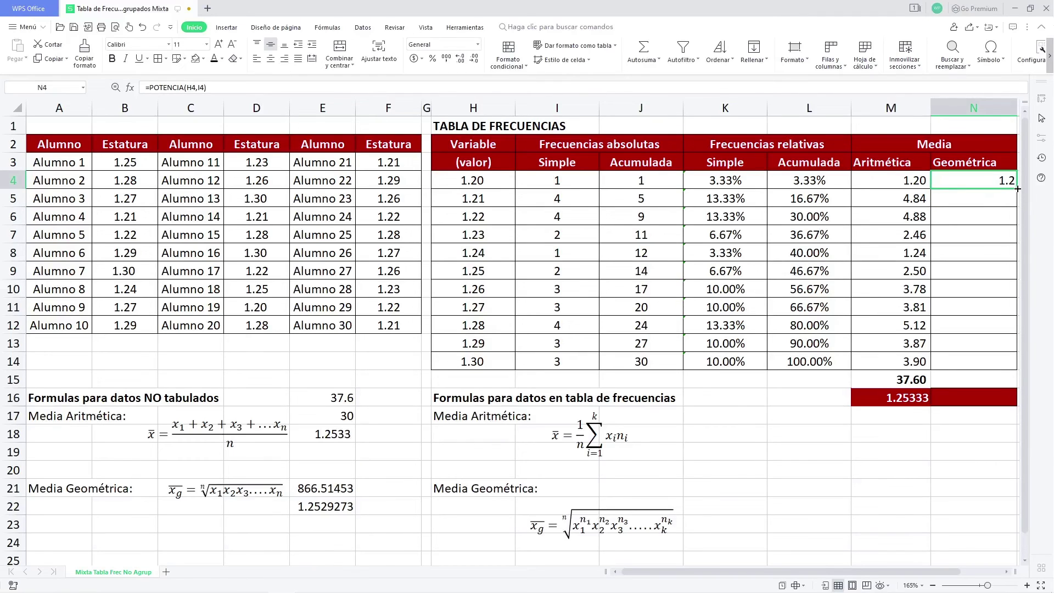
{"action": "left_click_drag", "start_coordinate": [1018, 188], "coordinate": [1016, 362]}
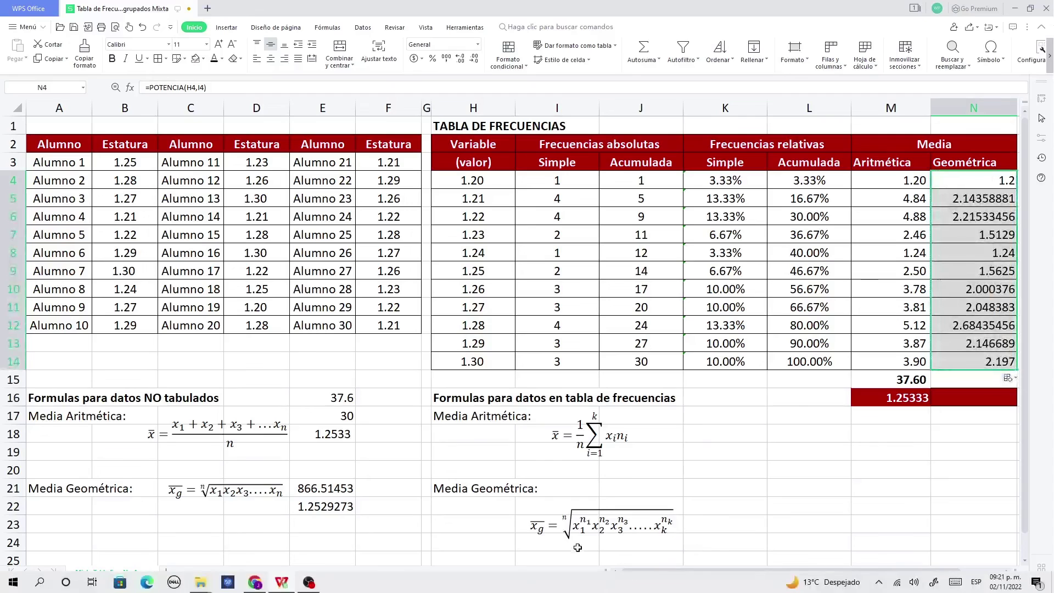
{"action": "left_click", "coordinate": [579, 527]}
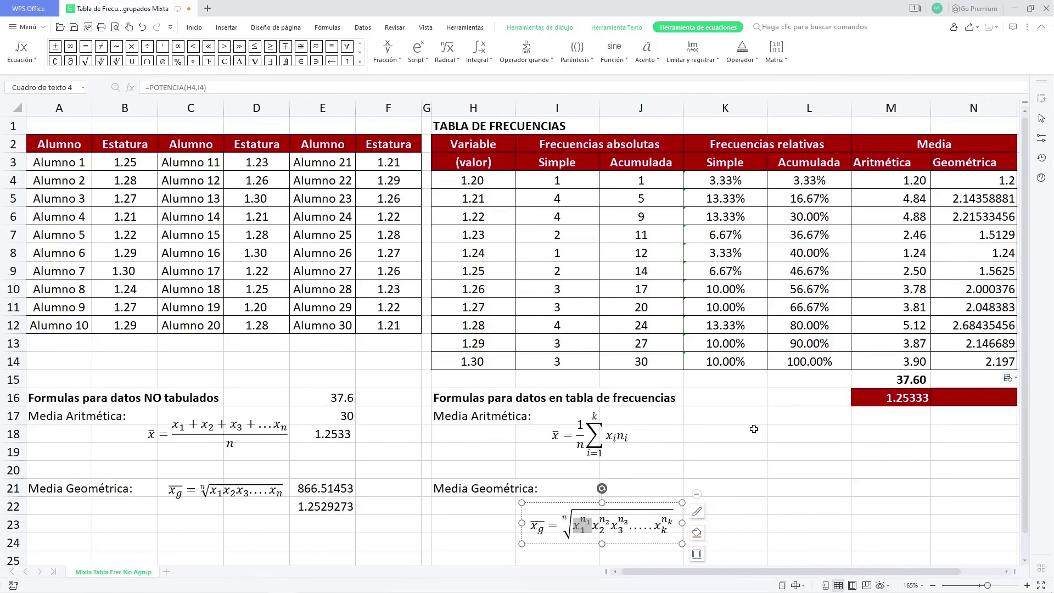
{"action": "left_click", "coordinate": [988, 184]}
{"action": "left_click_drag", "start_coordinate": [574, 526], "coordinate": [675, 527]}
Multiply the powers in N15 with =PRODUCTO(N4:N14) and compare the product with the untabulated one in E21.
{"action": "left_click", "coordinate": [973, 378]}
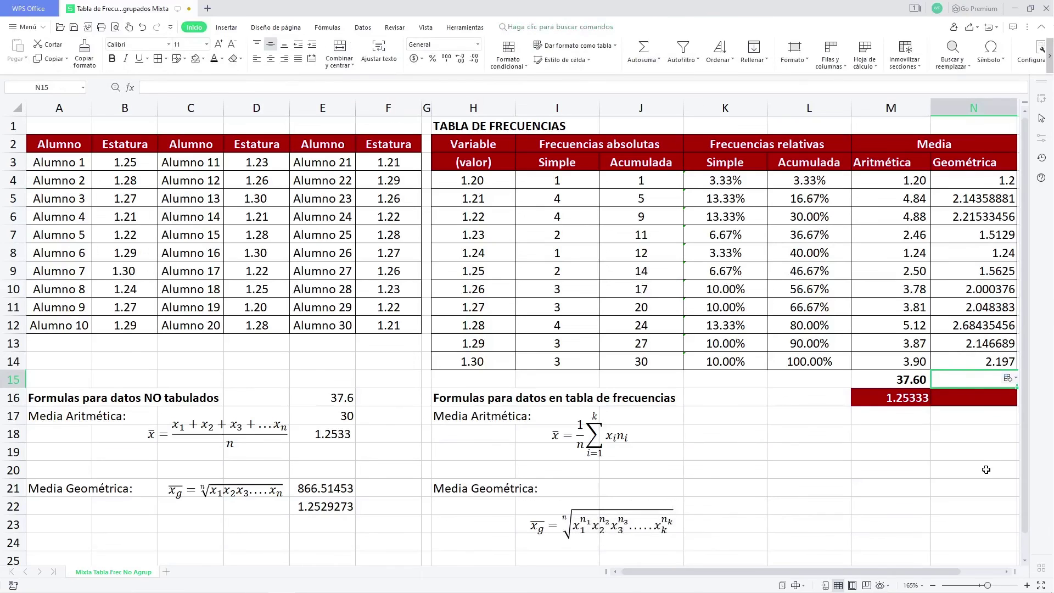
{"action": "type", "text": "=PRO"}
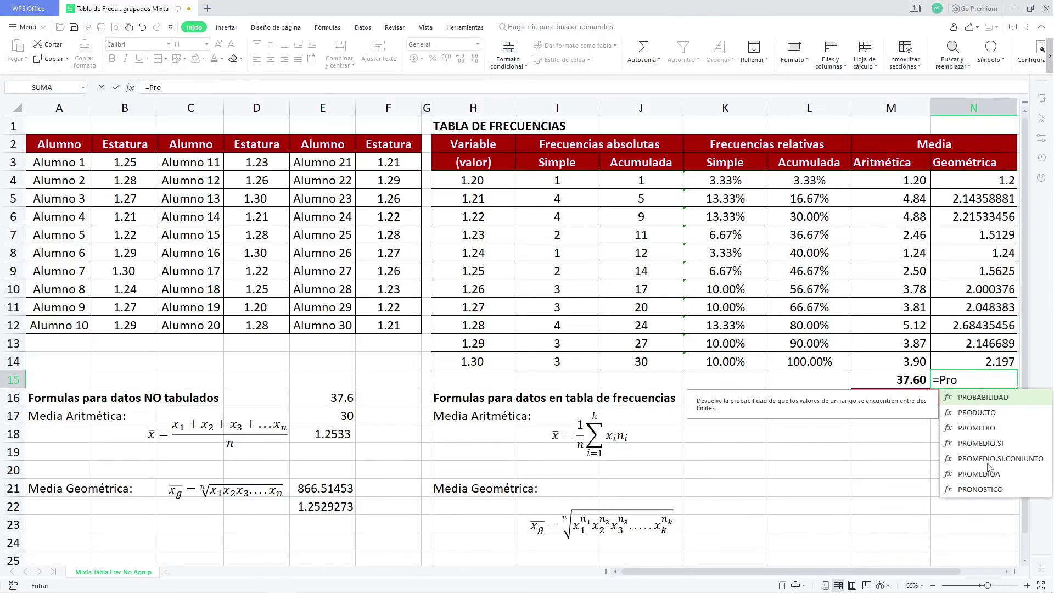
{"action": "key", "text": "Tab"}
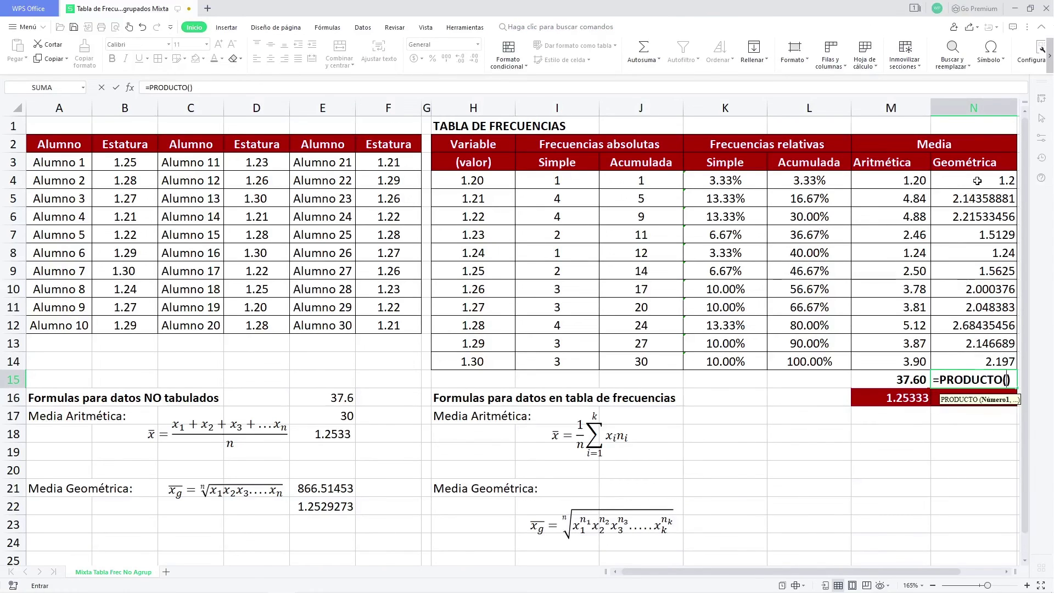
{"action": "left_click_drag", "start_coordinate": [978, 180], "coordinate": [983, 361]}
{"action": "key", "text": "Return"}
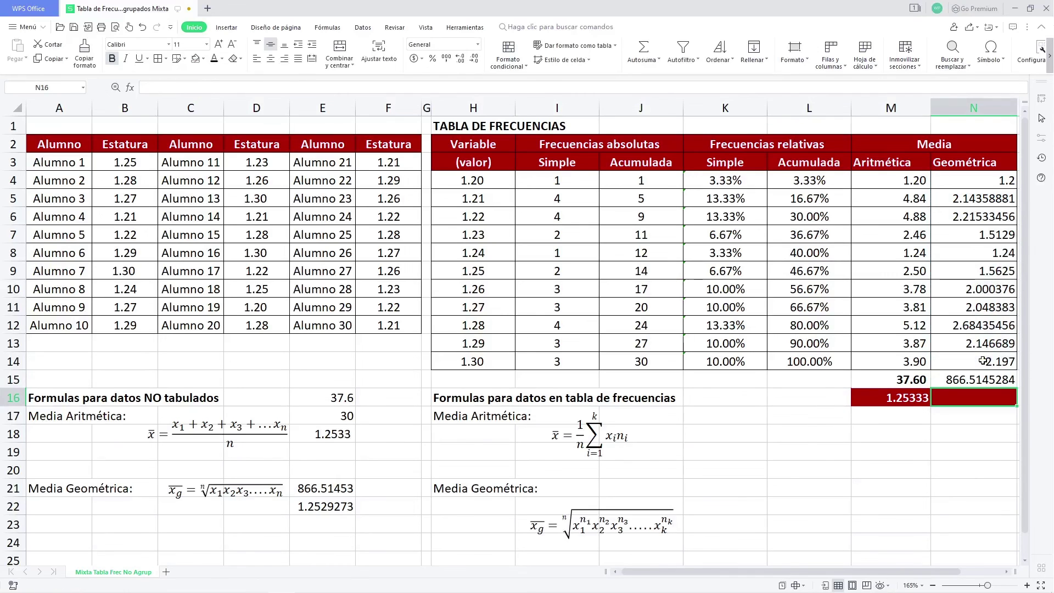
{"action": "left_click", "coordinate": [966, 380]}
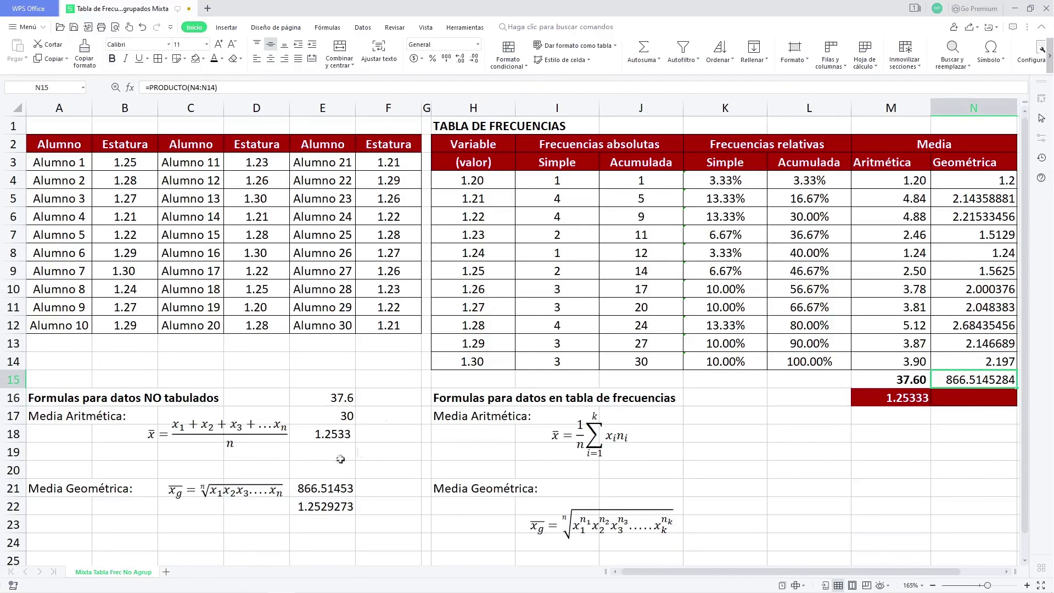
{"action": "left_click", "coordinate": [323, 488]}
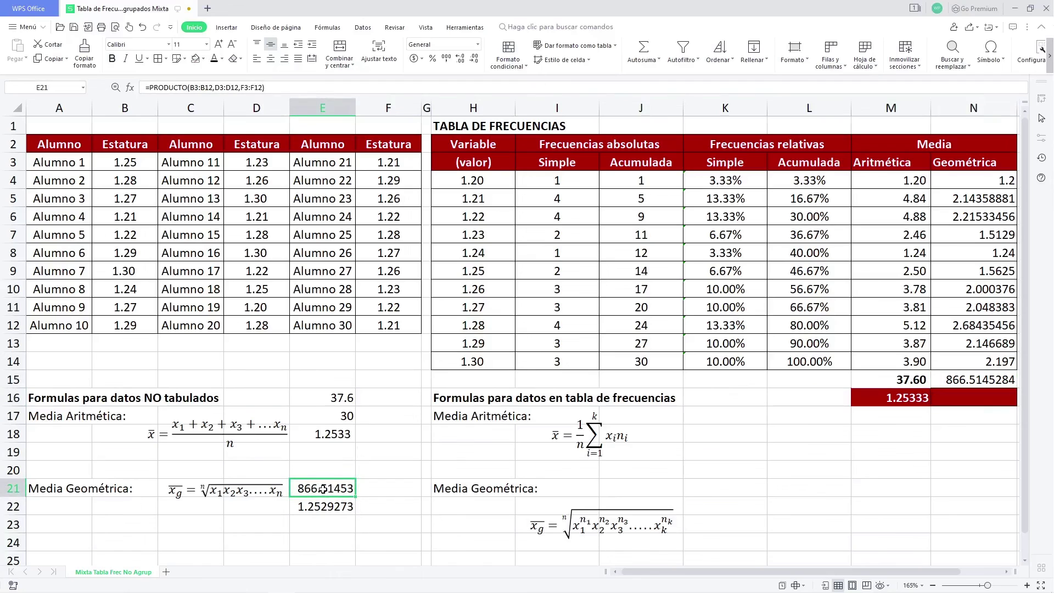
Calculate the tabulated geometric mean in N16 as the 30th root of the product with =POTENCIA(N15,1/30).
{"action": "left_click", "coordinate": [962, 400]}
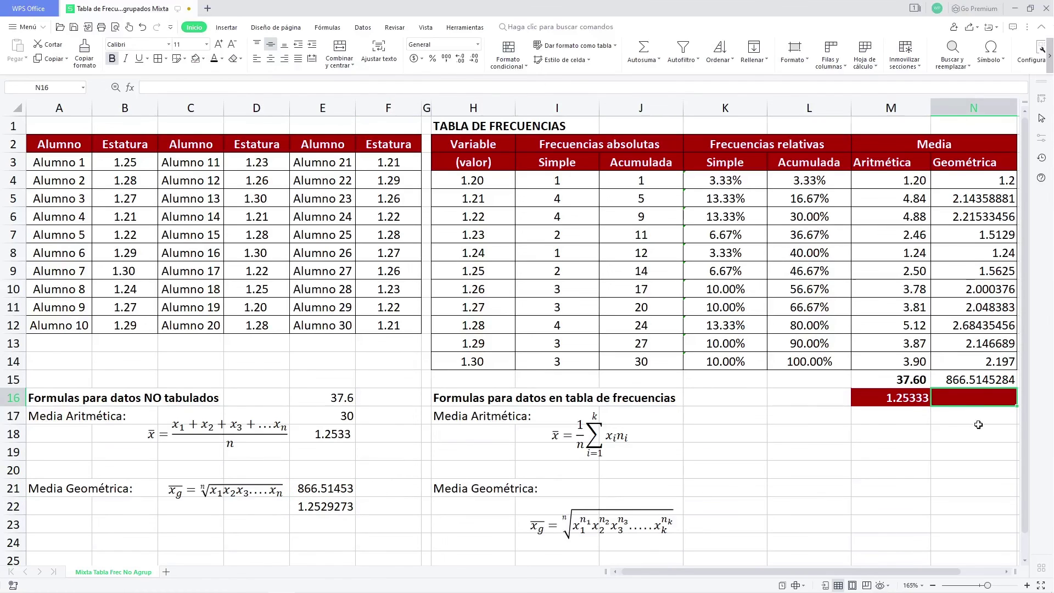
{"action": "left_click", "coordinate": [564, 519]}
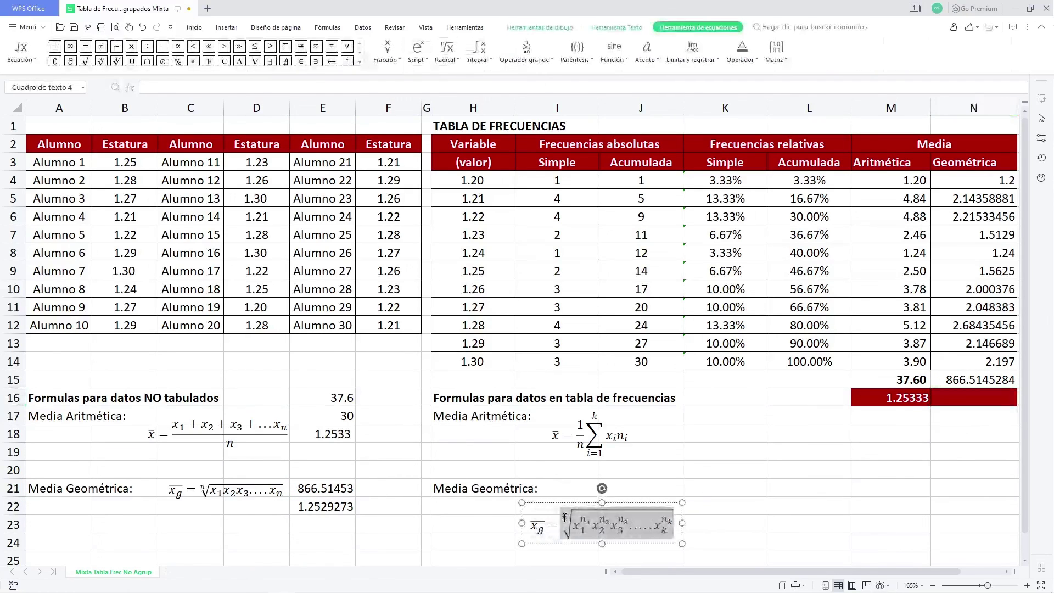
{"action": "left_click", "coordinate": [977, 400]}
{"action": "type", "text": "=Po"}
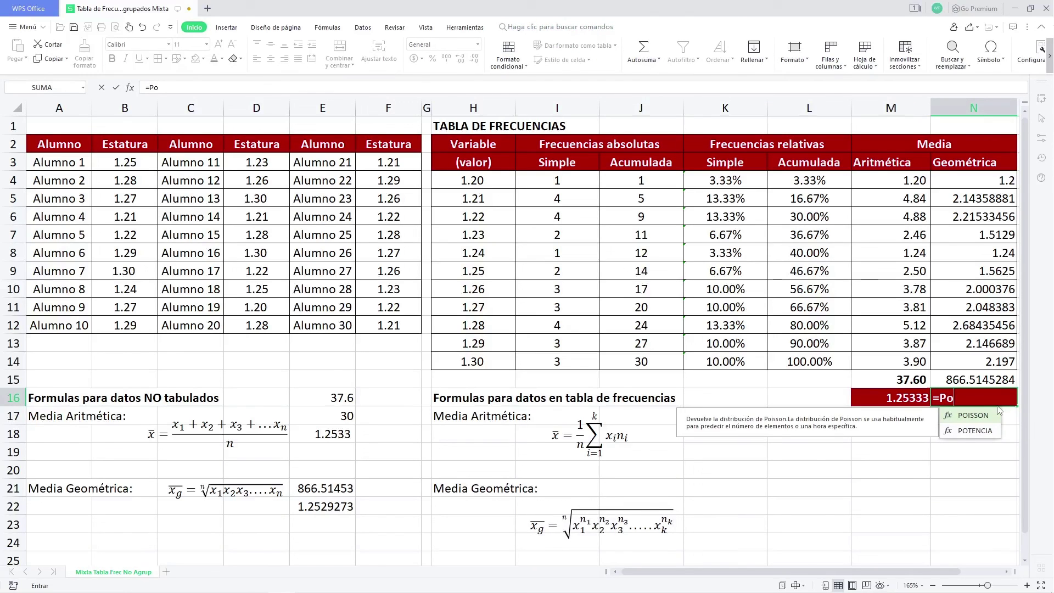
{"action": "key", "text": "Down"}
{"action": "key", "text": "Tab"}
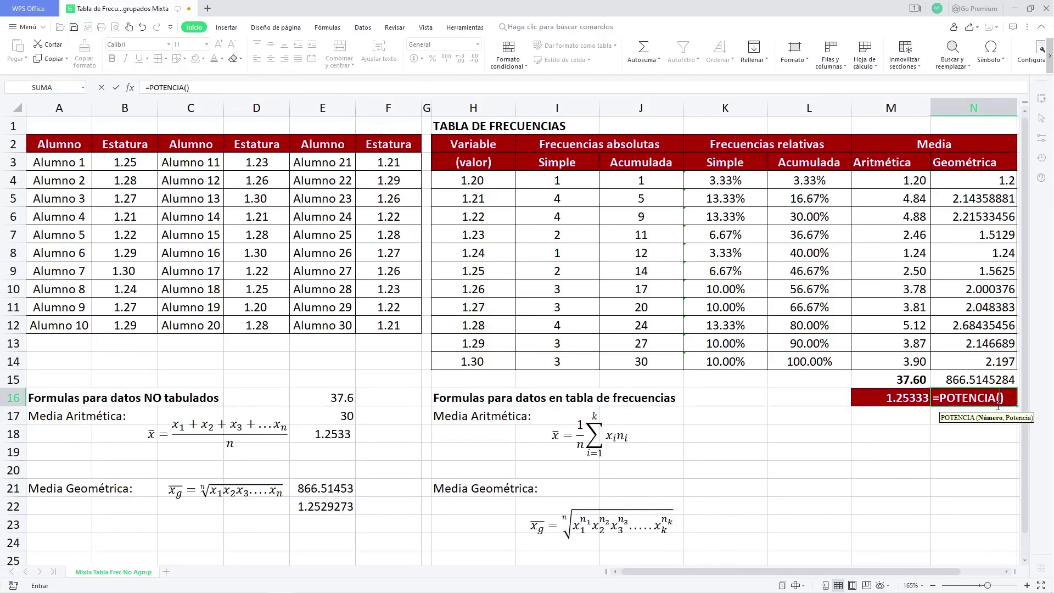
{"action": "left_click", "coordinate": [976, 383]}
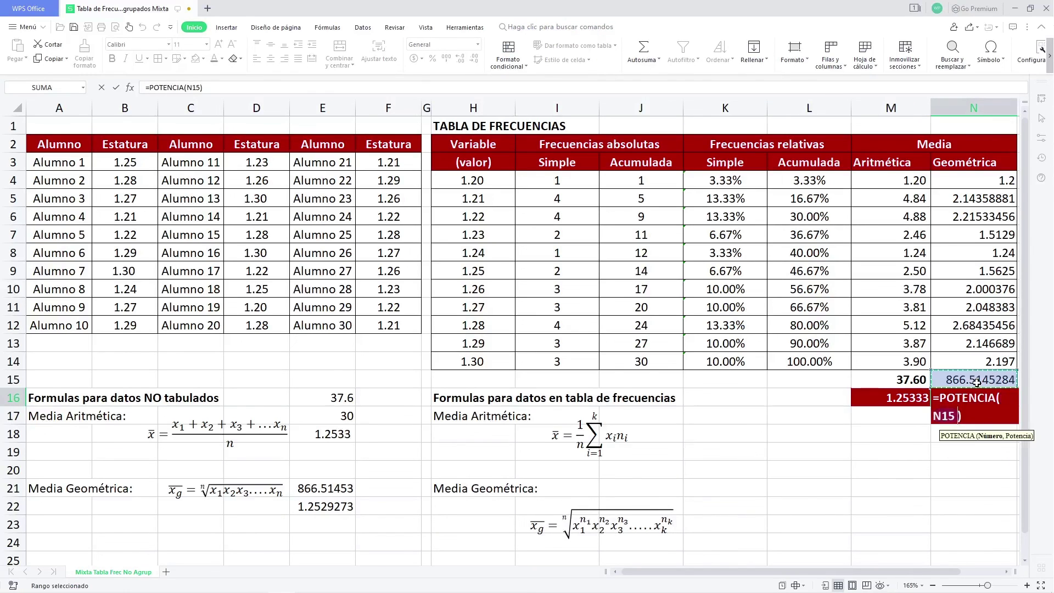
{"action": "type", "text": ",1/30"}
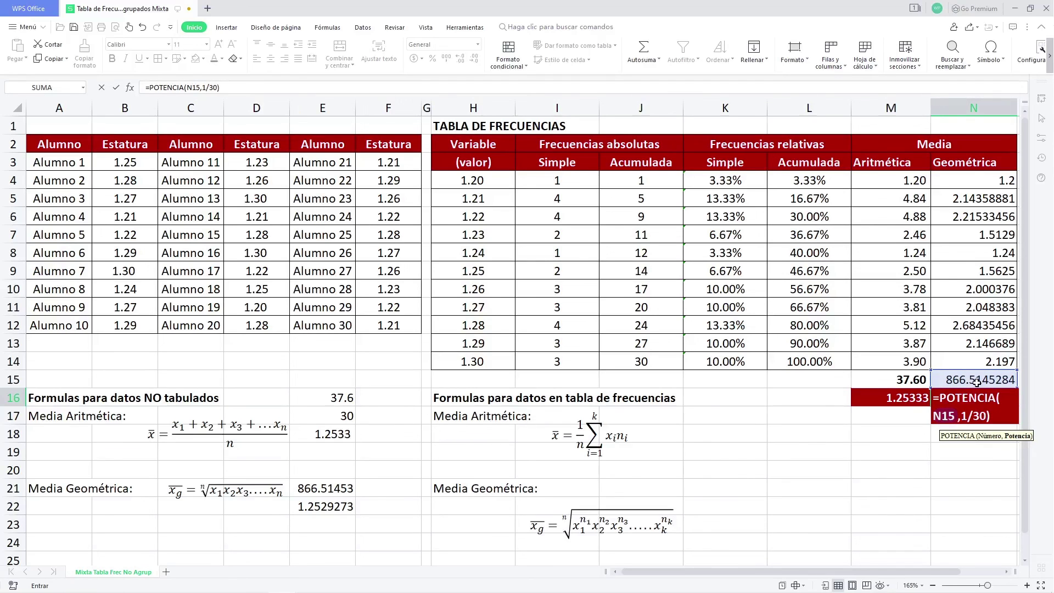
{"action": "key", "text": "Tab"}
Compare the tabulated geometric mean in N16 with the untabulated geometric mean in E22.
{"action": "key", "text": "Left"}
{"action": "key", "text": "Left"}
{"action": "key", "text": "Left"}
{"action": "key", "text": "Left"}
{"action": "key", "text": "Left"}
{"action": "key", "text": "Left"}
{"action": "key", "text": "Left"}
{"action": "key", "text": "Left"}
{"action": "key", "text": "Left"}
{"action": "key", "text": "Left"}
{"action": "key", "text": "Left"}
{"action": "key", "text": "Left"}
{"action": "key", "text": "Left"}
{"action": "key", "text": "Left"}
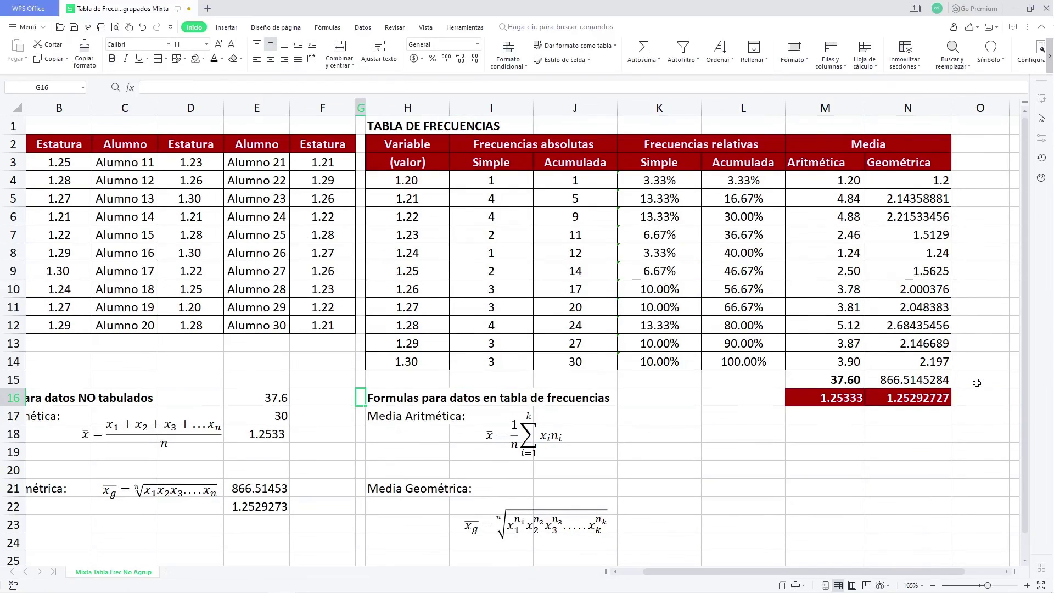
{"action": "left_click", "coordinate": [979, 402]}
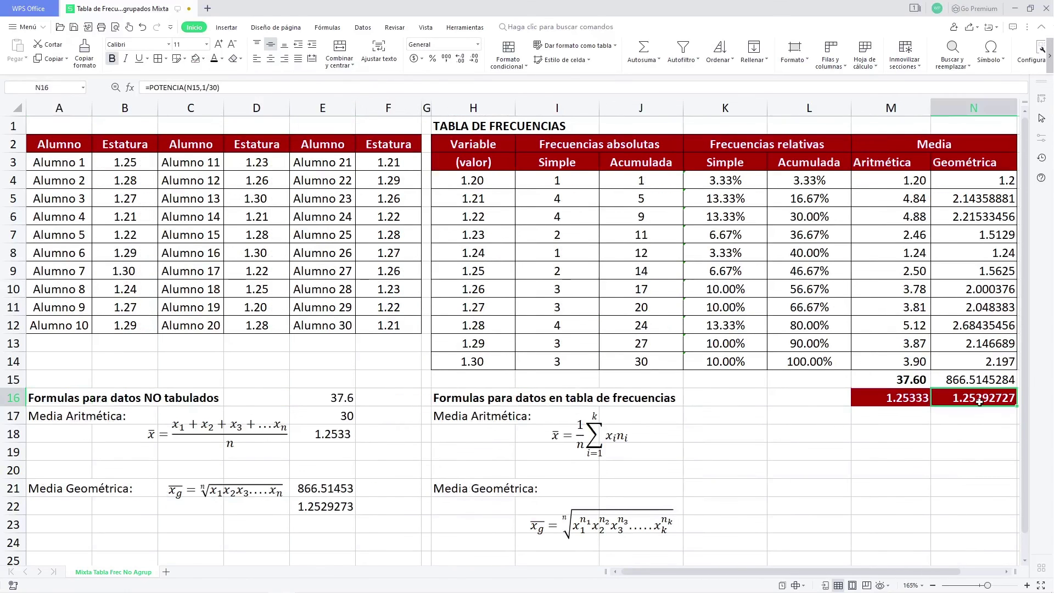
{"action": "left_click", "coordinate": [329, 509]}
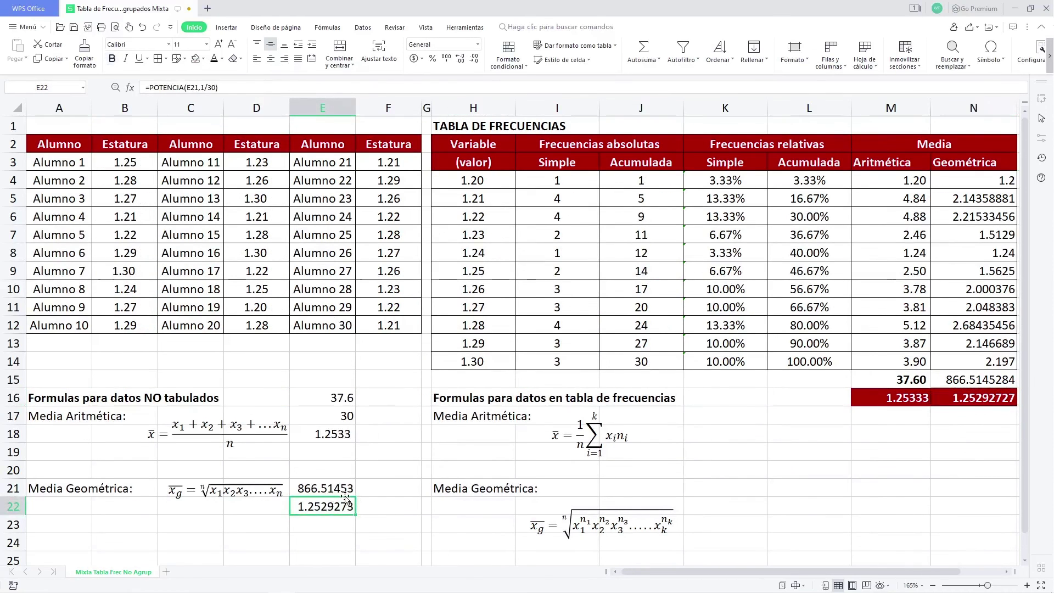